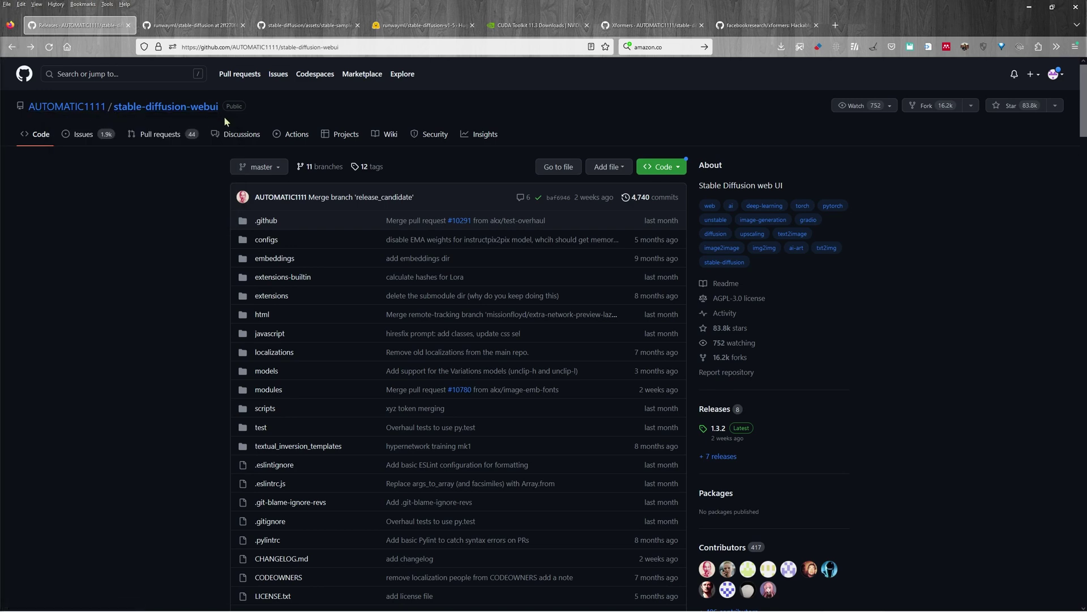
# Step: Skim the runwayml README, then step through the sample-image and Hugging Face v1-5 tabs
pyautogui.scroll(-1, 199, 220)
pyautogui.scroll(-13, 193, 219)
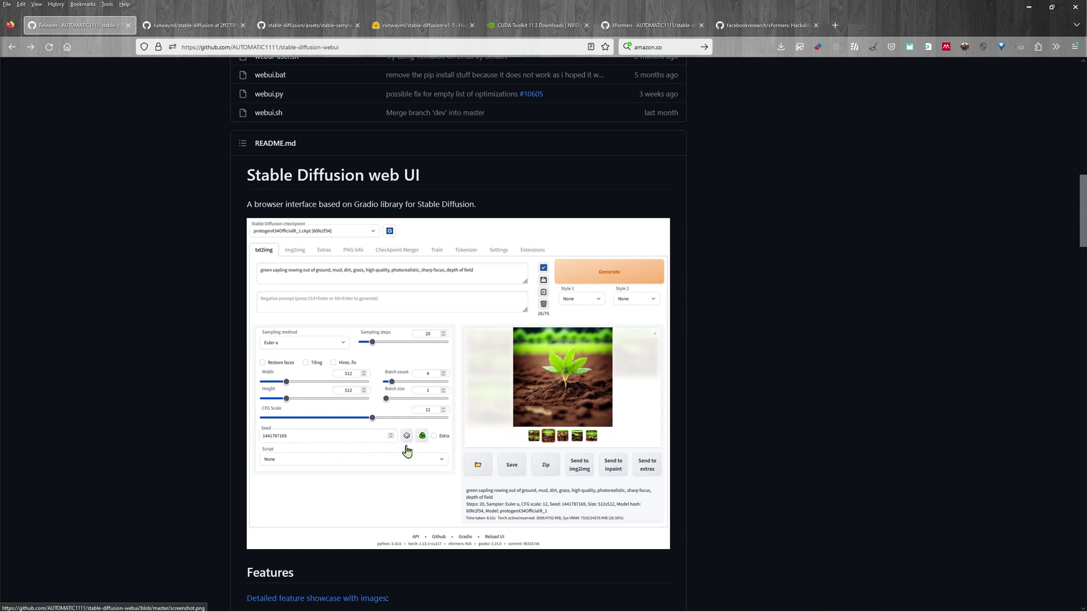
pyautogui.scroll(-3, 403, 442)
pyautogui.scroll(3, 400, 426)
pyautogui.scroll(14, 311, 408)
pyautogui.scroll(1, 231, 374)
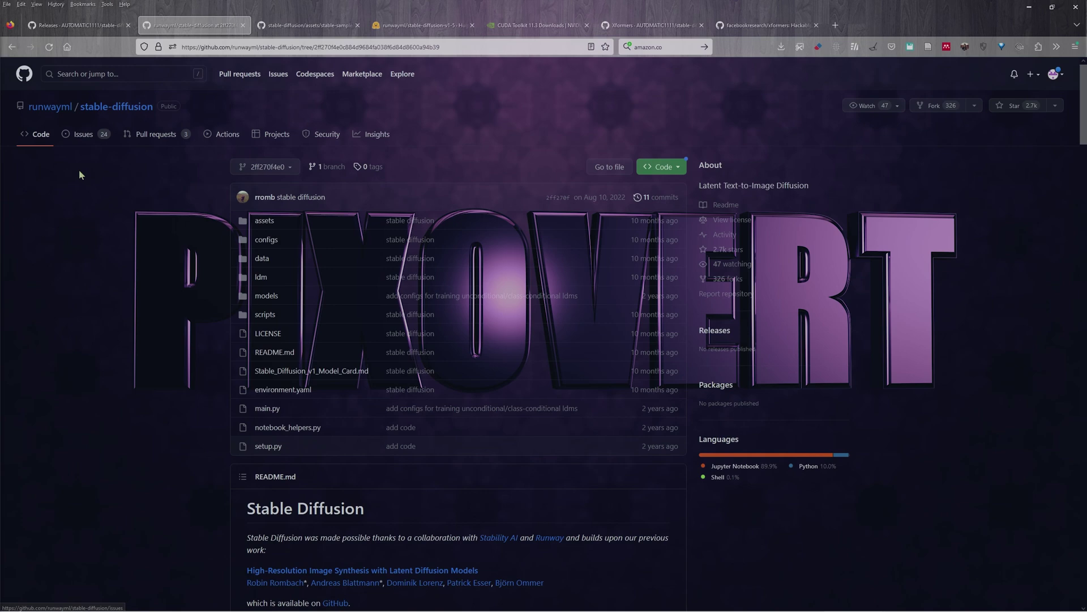
pyautogui.scroll(-5, 94, 195)
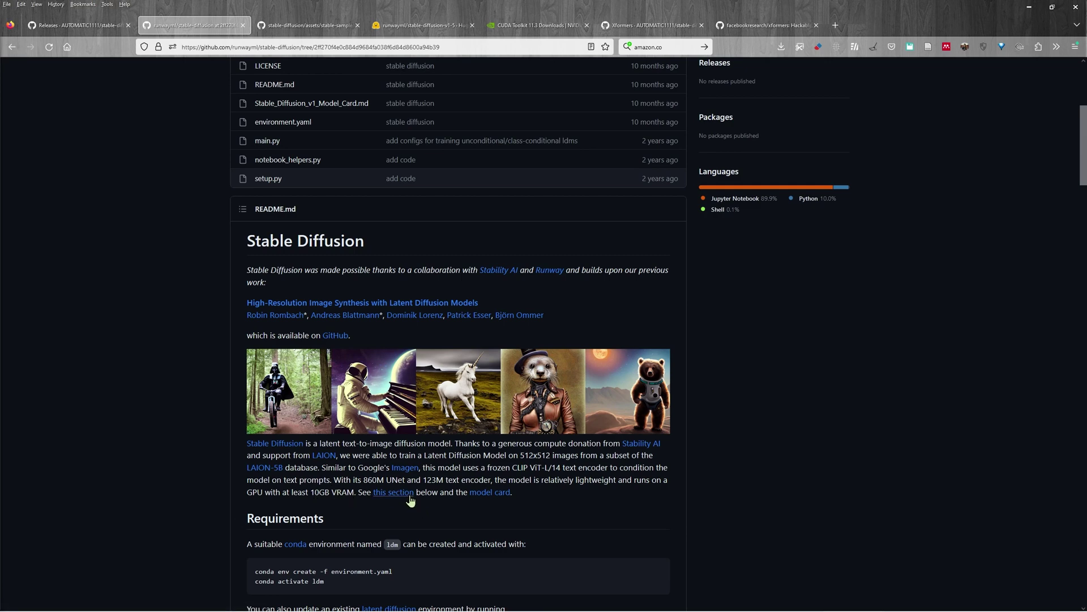
pyautogui.hotkey('ctrl', 'Tab')
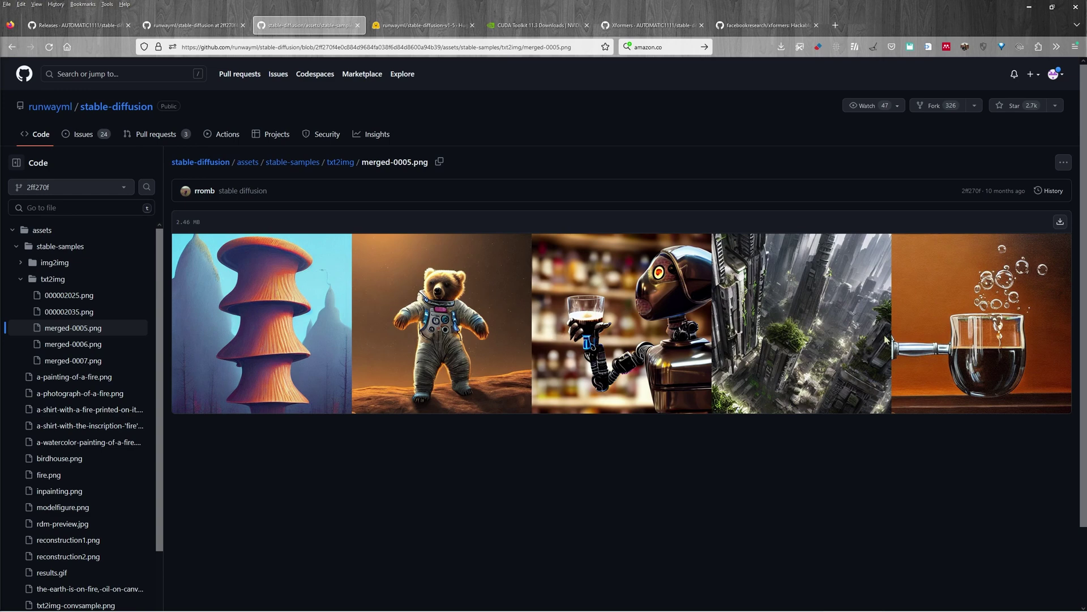
pyautogui.hotkey('ctrl', 'Tab')
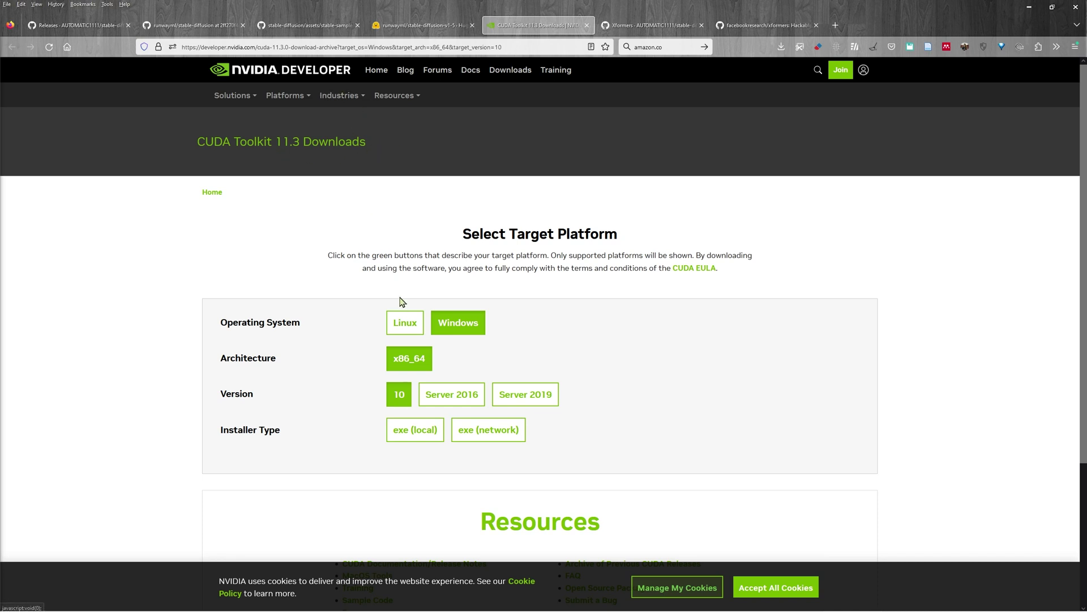
pyautogui.tripleClick(522, 339)
pyautogui.click(522, 339)
pyautogui.click(430, 371)
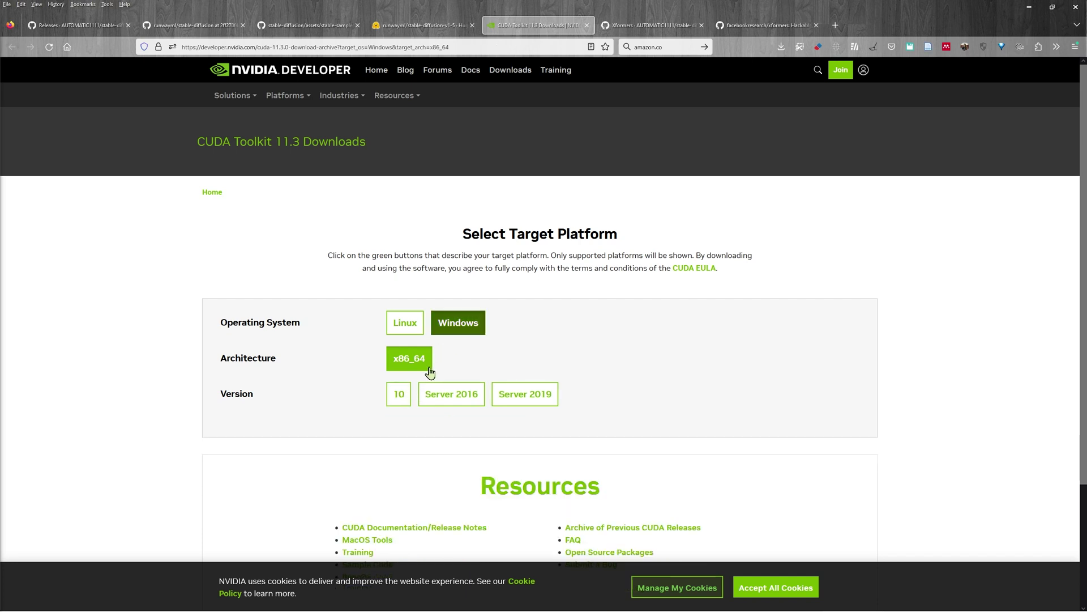
pyautogui.click(395, 402)
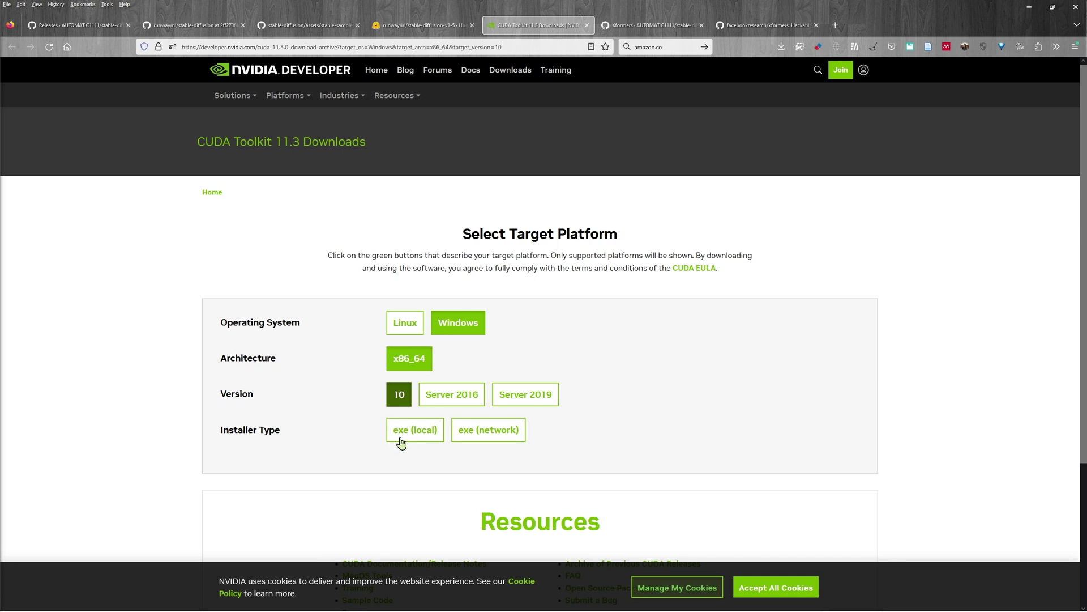
pyautogui.click(299, 253)
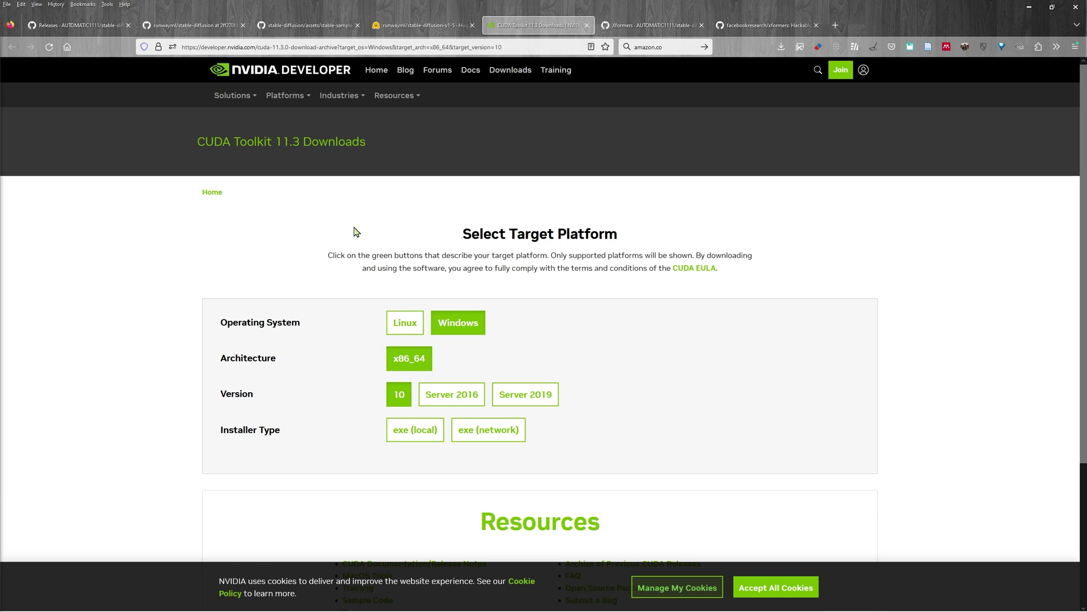
# Step: Scroll the webui README to Windows installation and open the Python 3.10.6 and Git links in new tabs
pyautogui.click(93, 28)
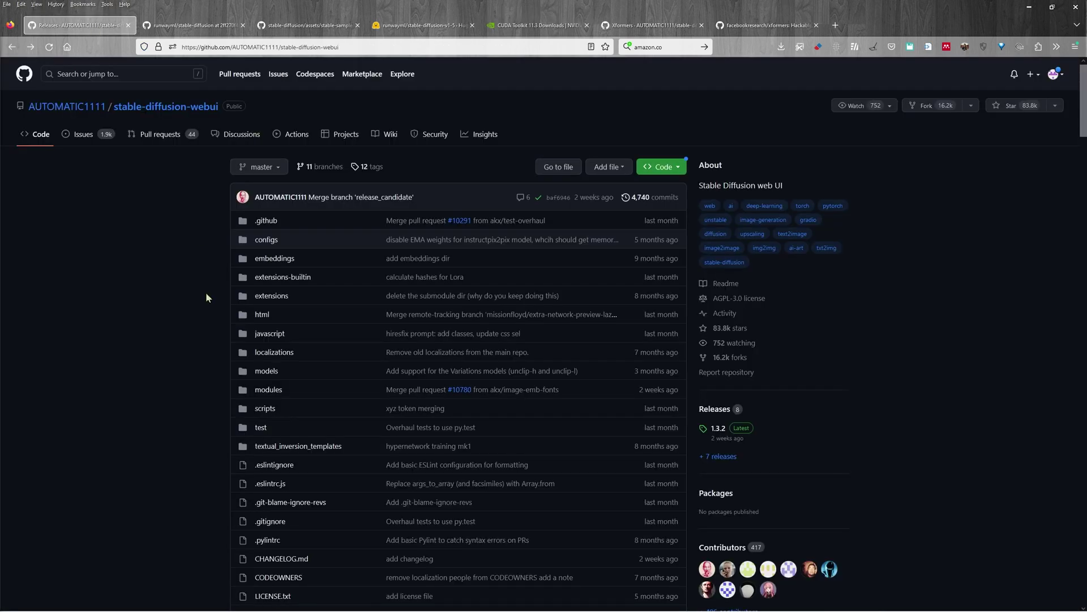
pyautogui.scroll(-5, 206, 292)
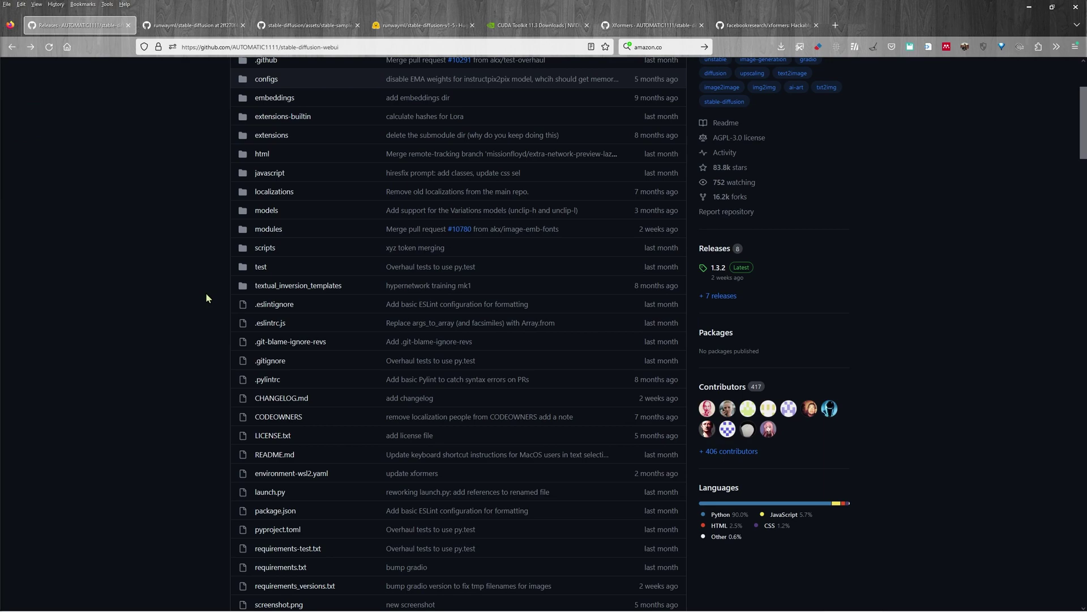
pyautogui.scroll(-7, 206, 297)
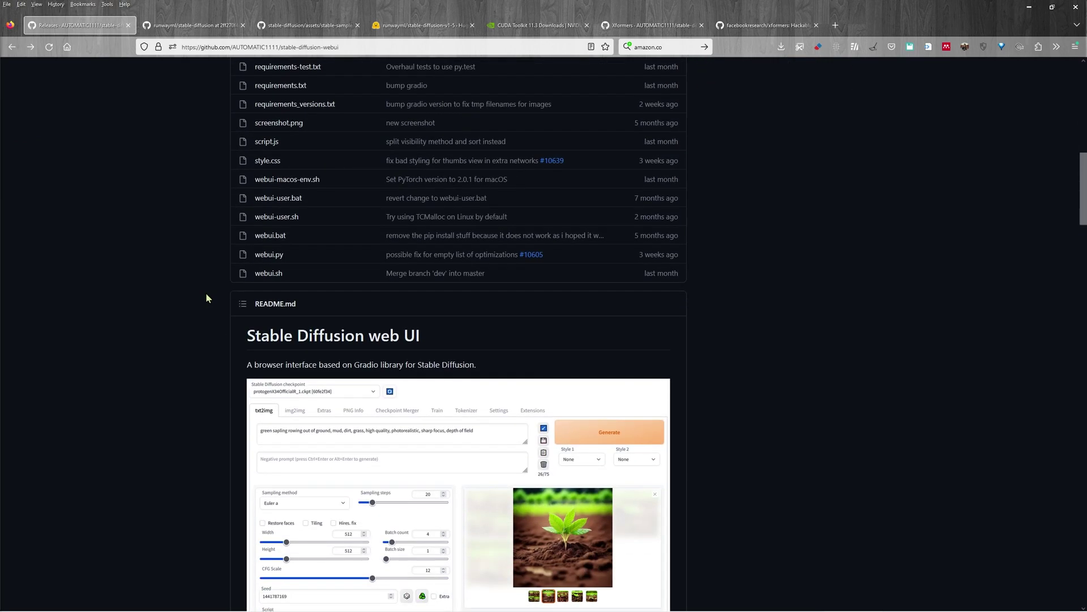
pyautogui.scroll(-10, 206, 295)
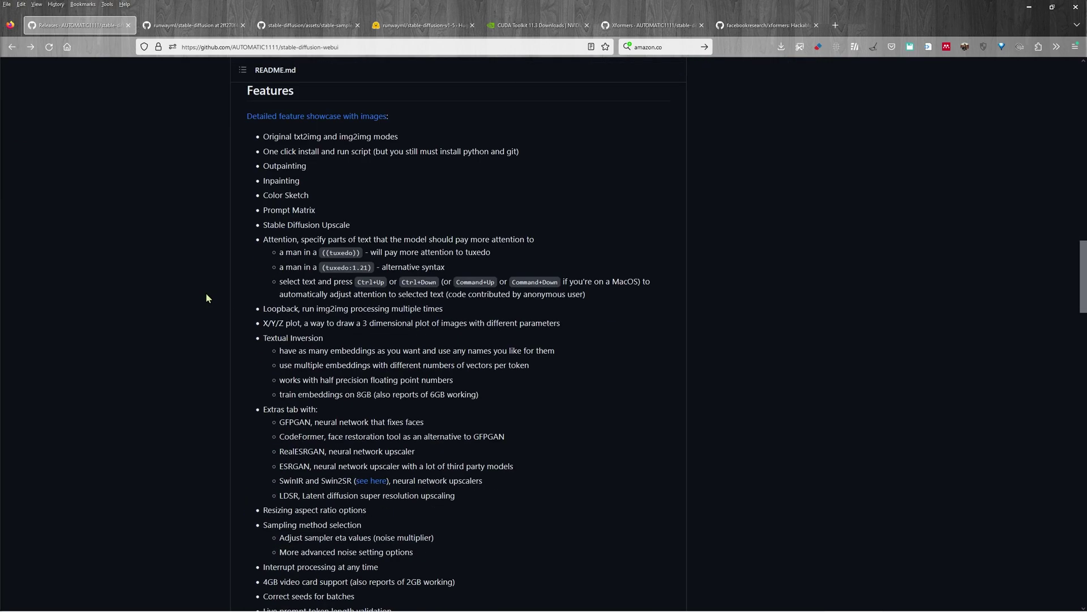
pyautogui.scroll(-9, 206, 292)
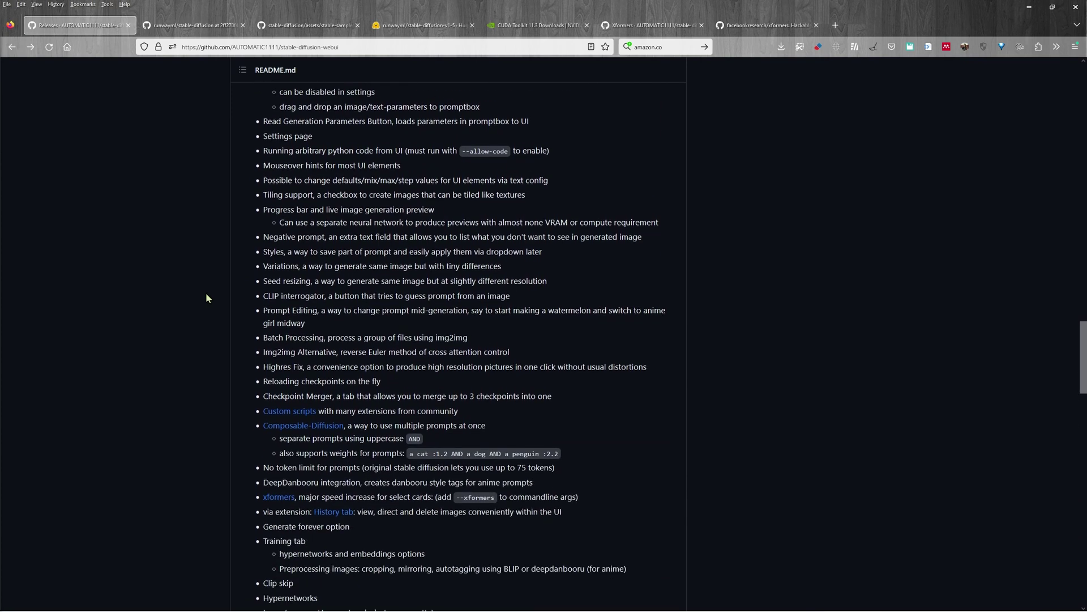
pyautogui.scroll(-4, 206, 292)
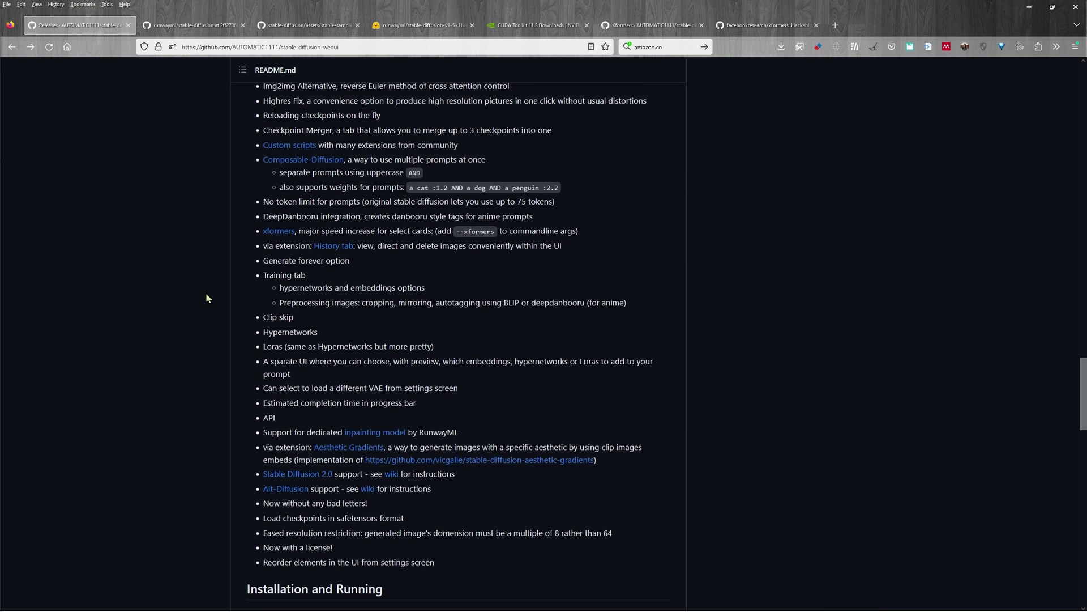
pyautogui.scroll(-6, 206, 293)
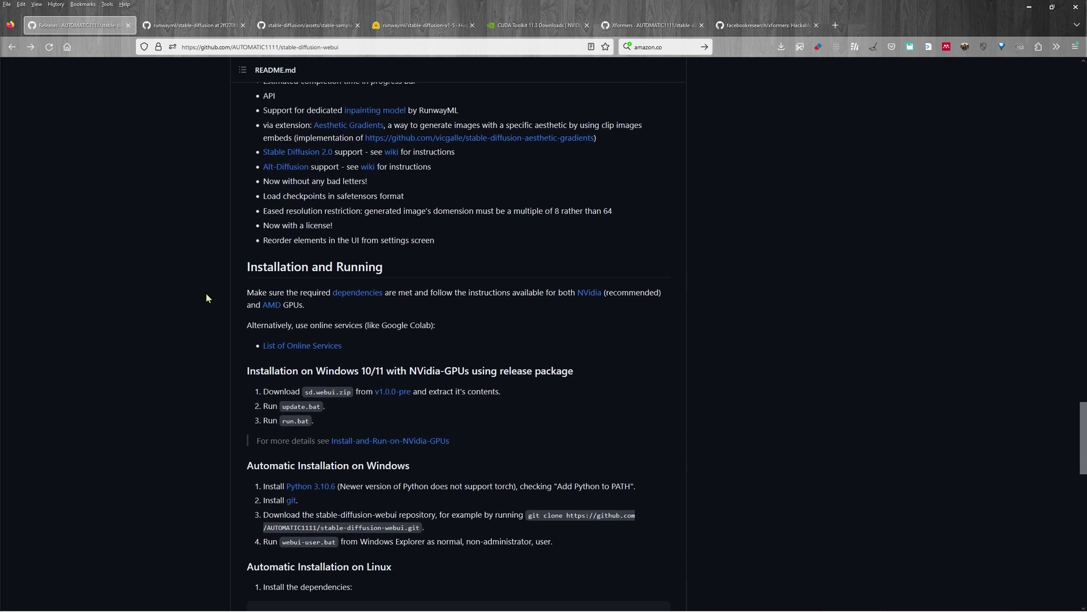
pyautogui.scroll(-3, 206, 293)
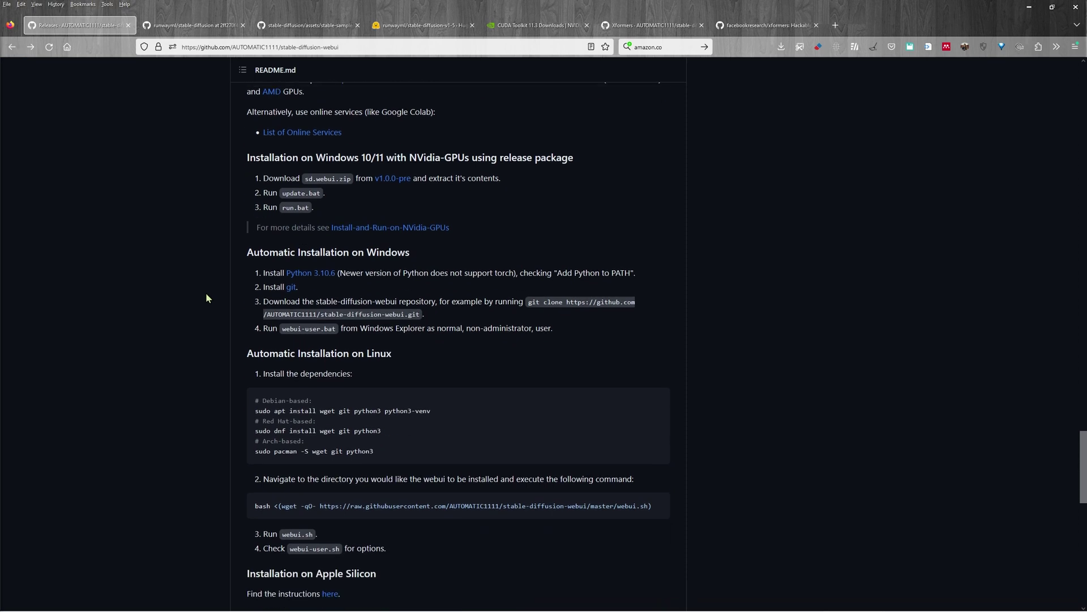
pyautogui.middleClick(305, 274)
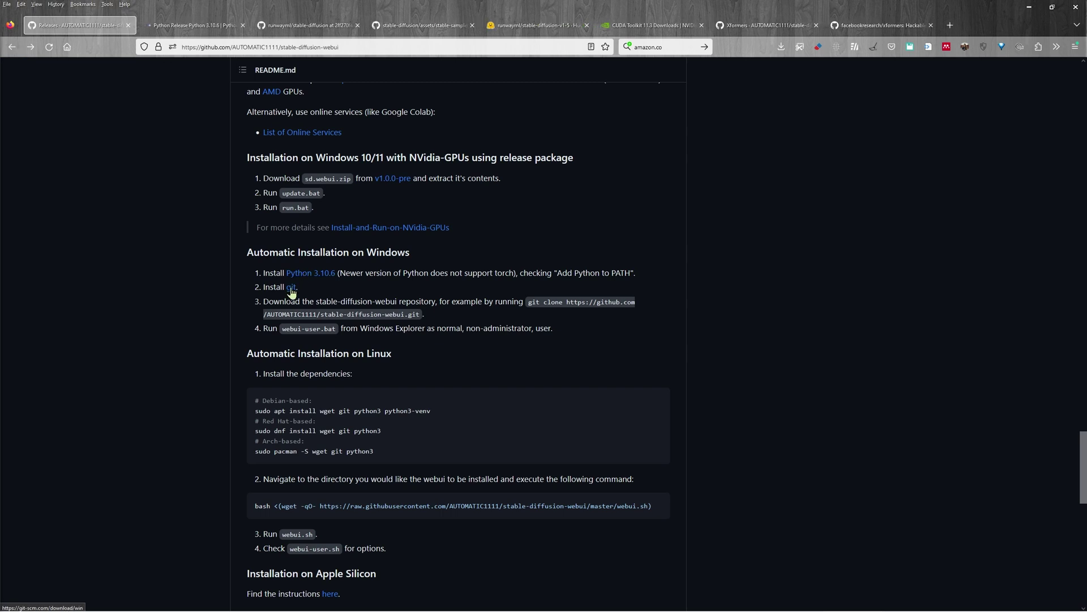
pyautogui.middleClick(290, 288)
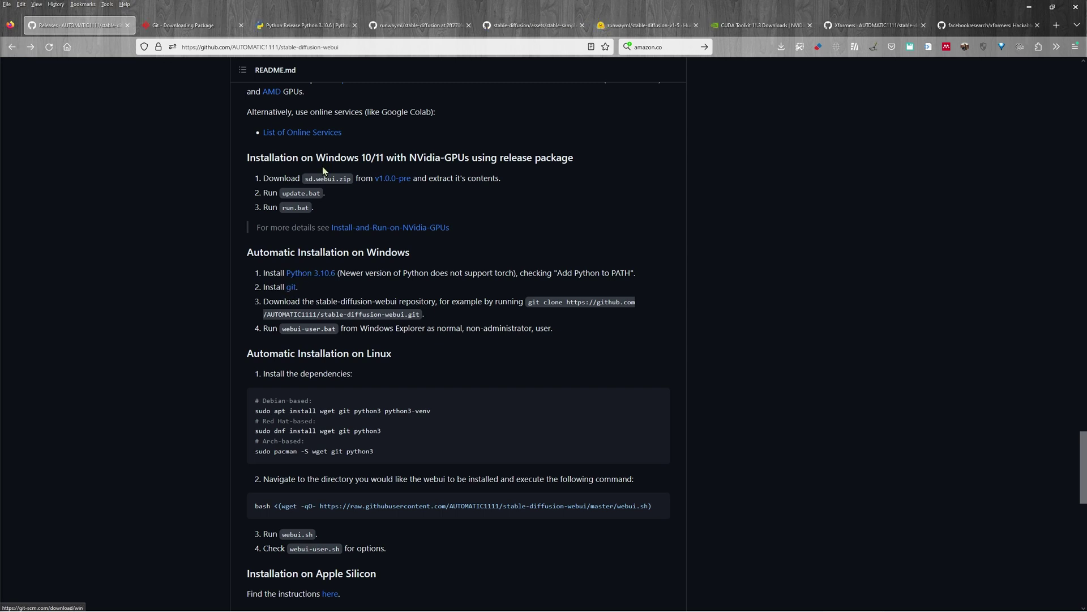
pyautogui.click(302, 29)
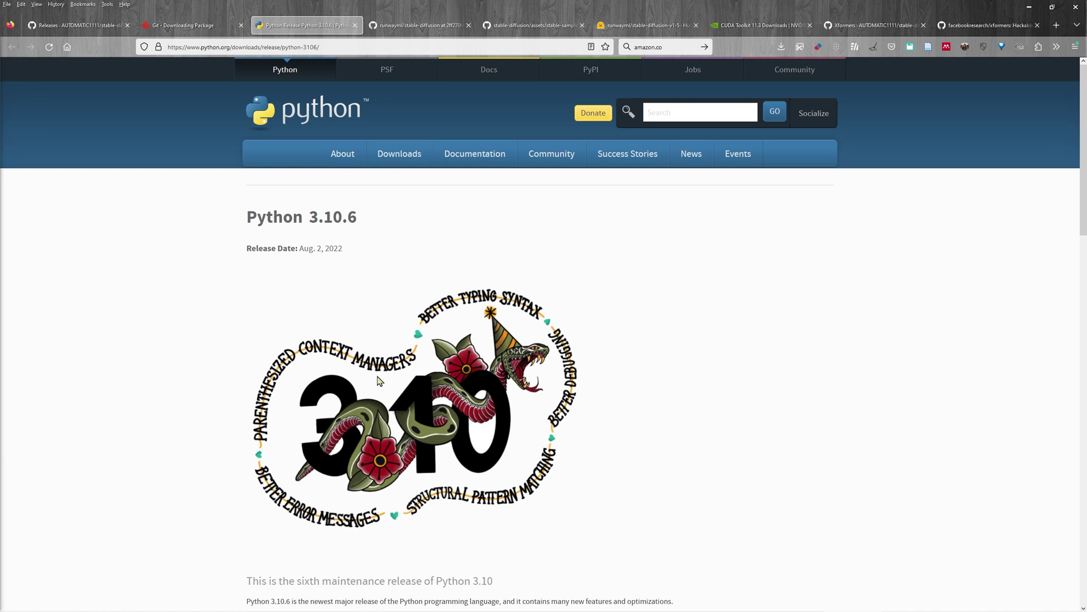
# Step: Check the Python 3.10.6 files list, then start and cancel a duplicate 64-bit Git download
pyautogui.scroll(-18, 340, 244)
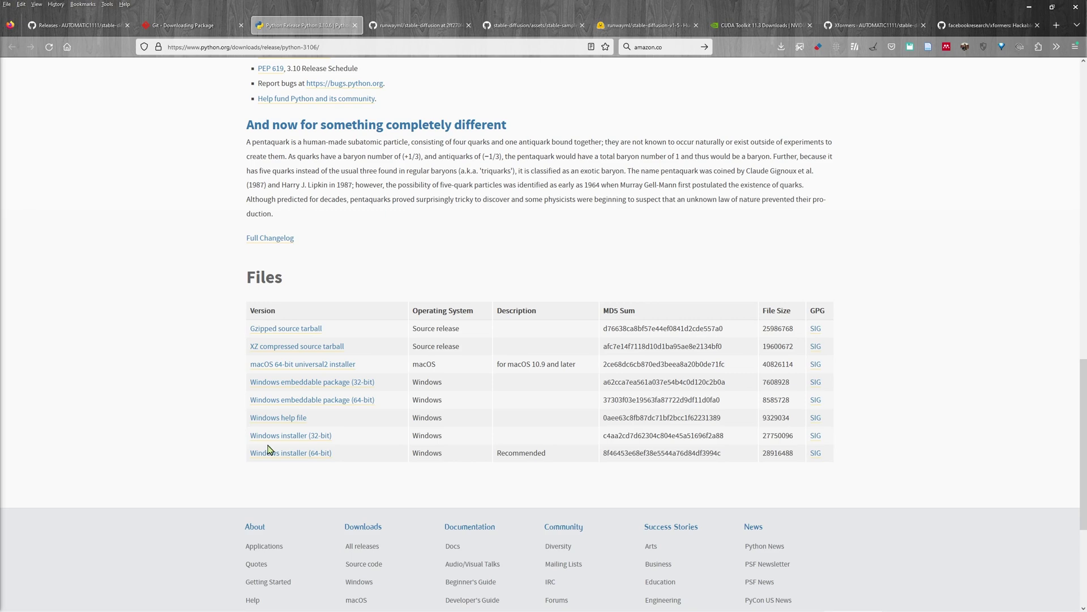
pyautogui.click(190, 26)
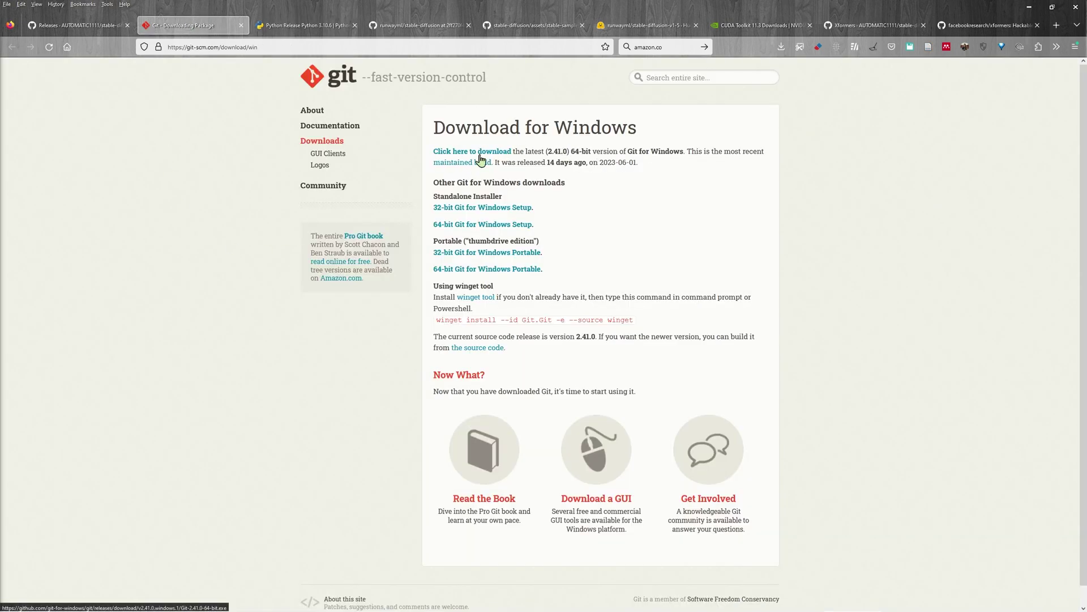
pyautogui.click(299, 25)
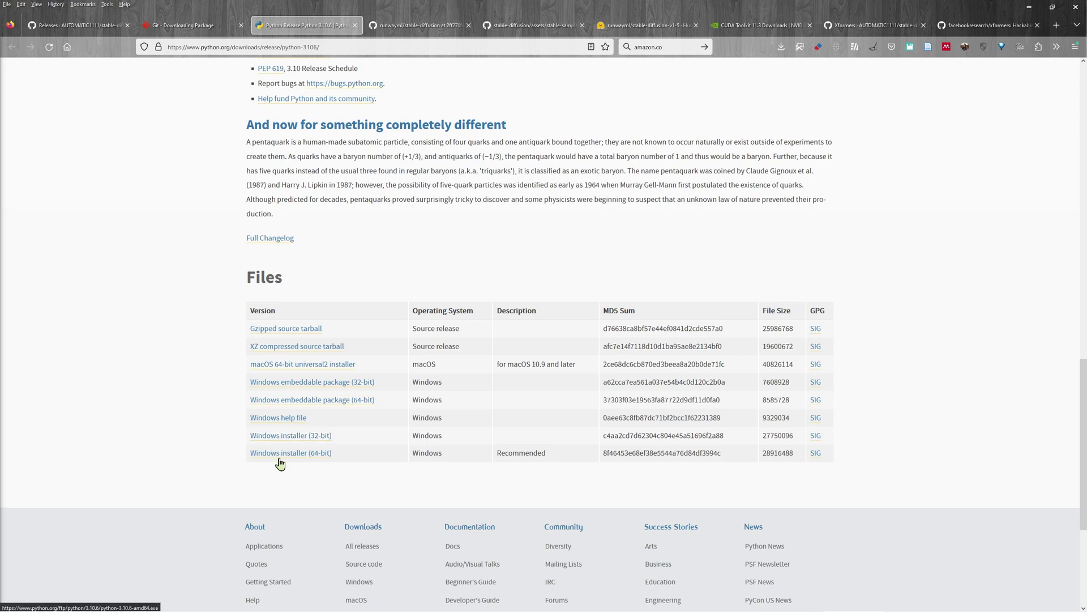
pyautogui.click(190, 26)
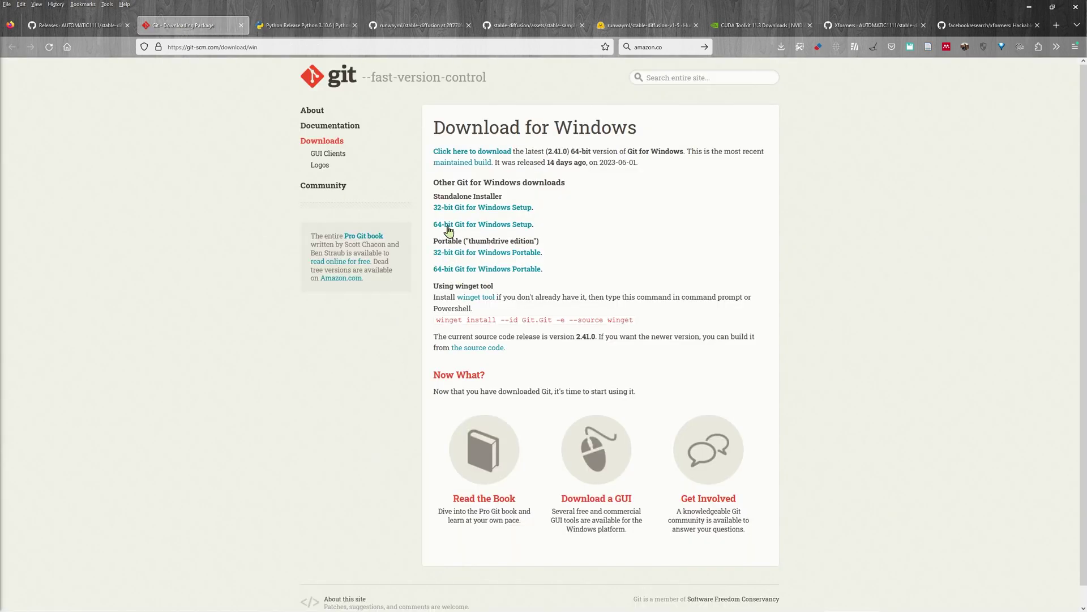
pyautogui.click(480, 156)
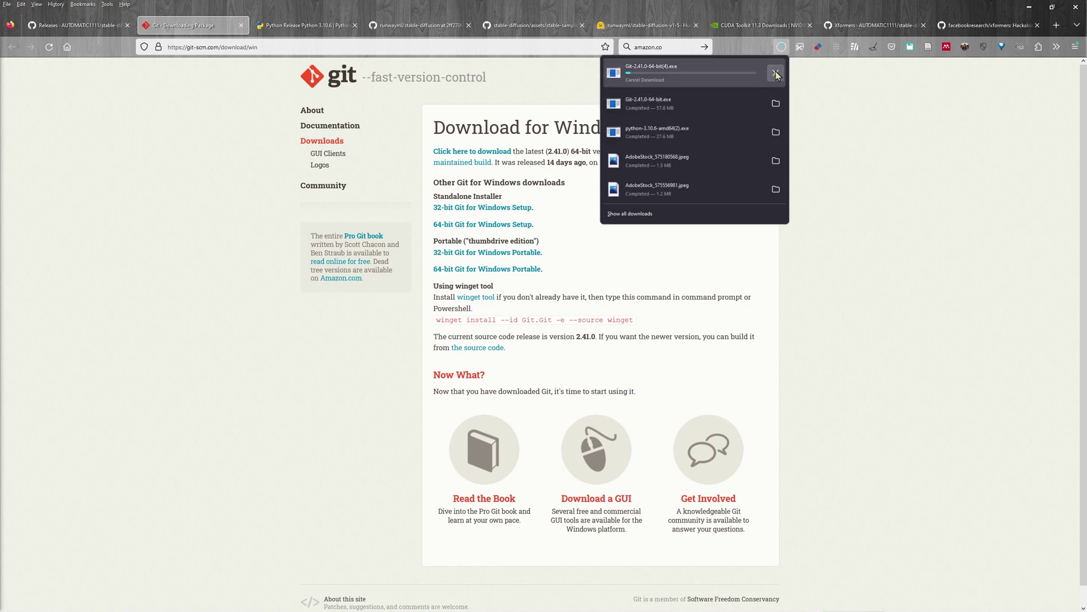
pyautogui.click(776, 73)
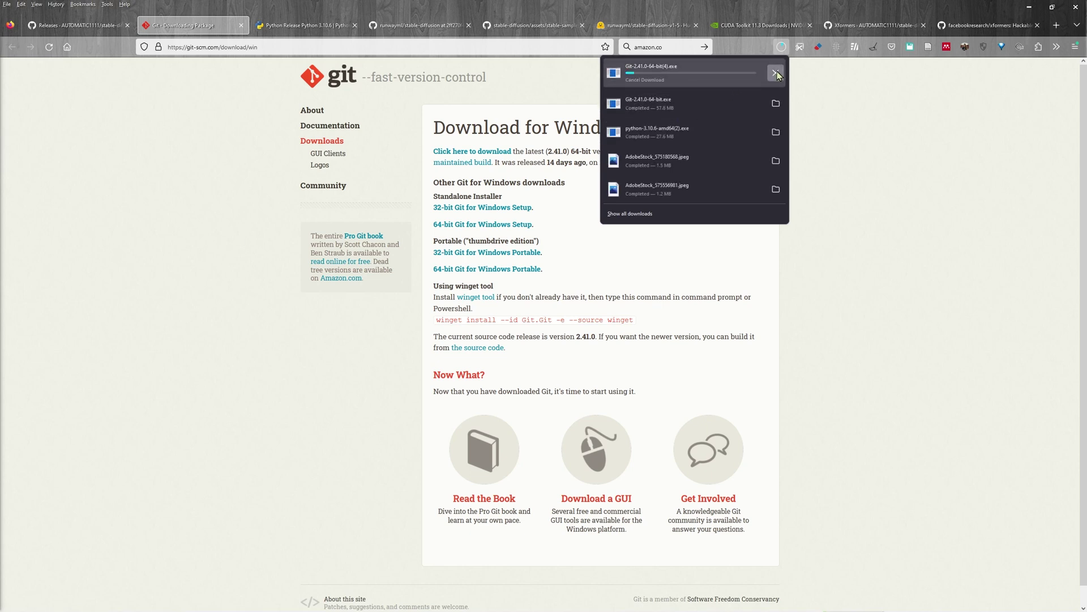
# Step: Launch the Git 2.41.0 installer, pass the GPL licence and keep the existing Git install folder
pyautogui.click(677, 97)
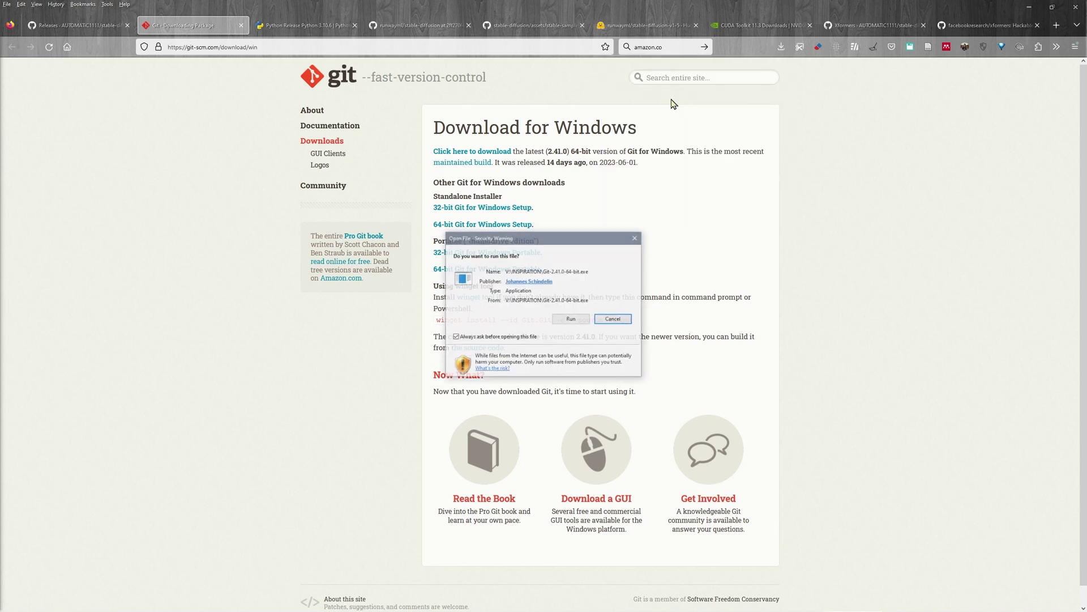
pyautogui.click(566, 319)
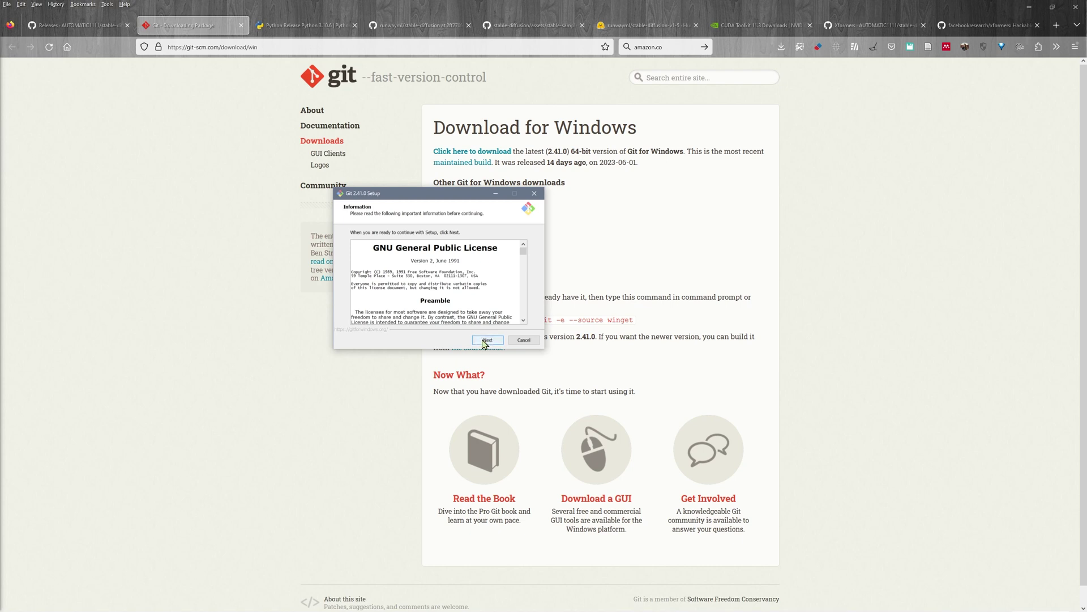
pyautogui.click(486, 342)
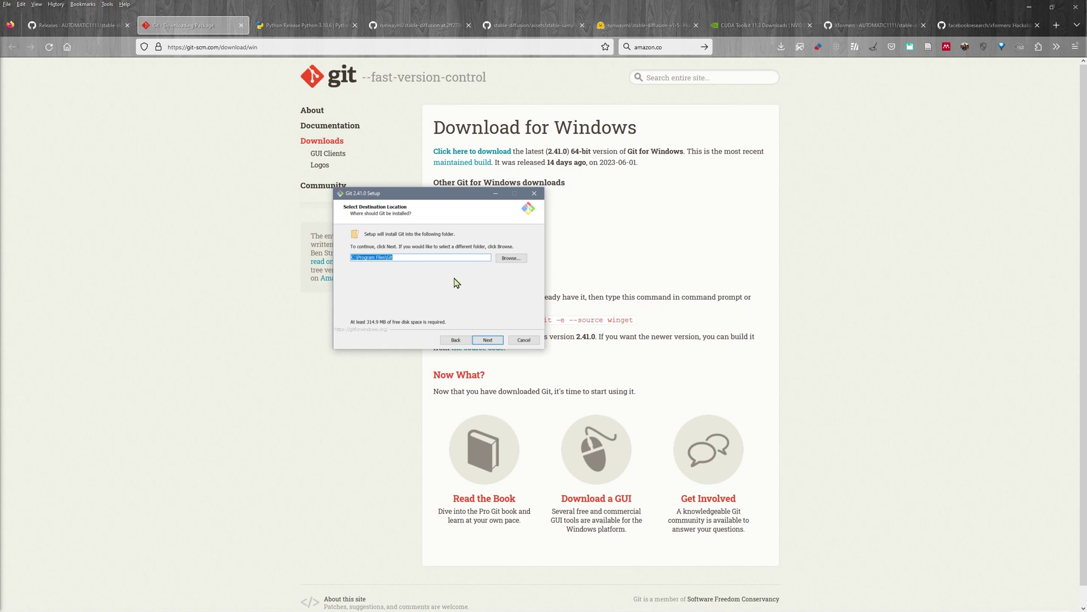
pyautogui.click(488, 340)
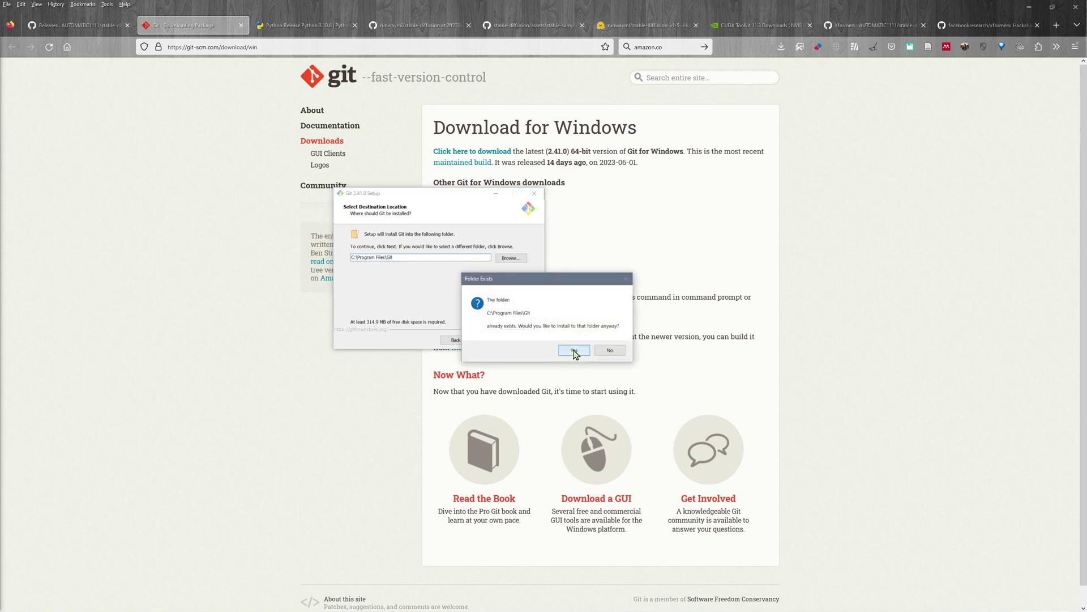
pyautogui.click(574, 350)
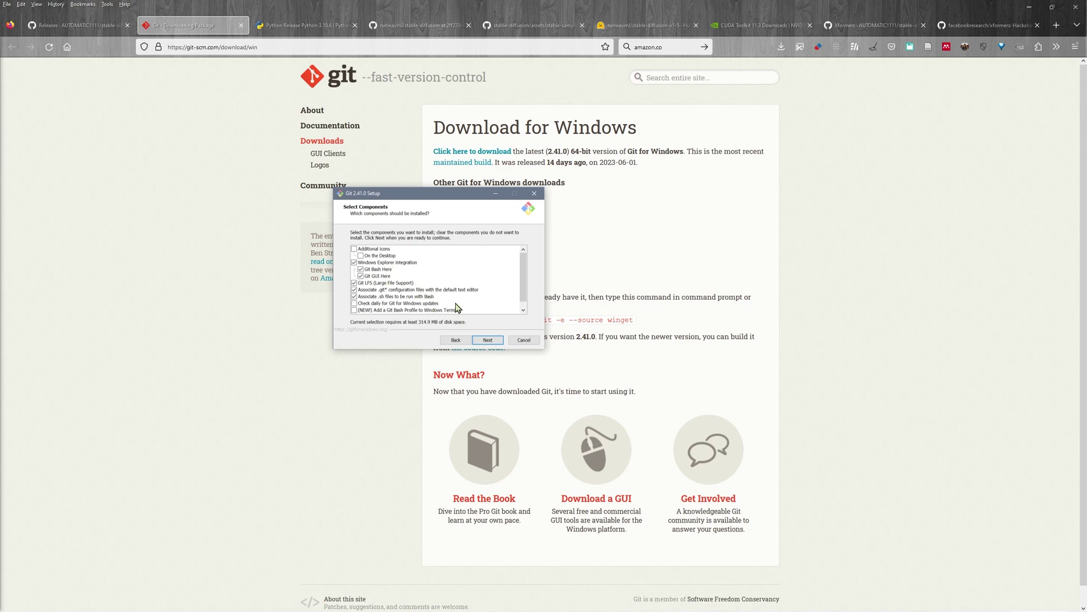
# Step: Keep default components, Start Menu folder, editor, branch name, PATH, SSH and HTTPS settings
pyautogui.click(483, 339)
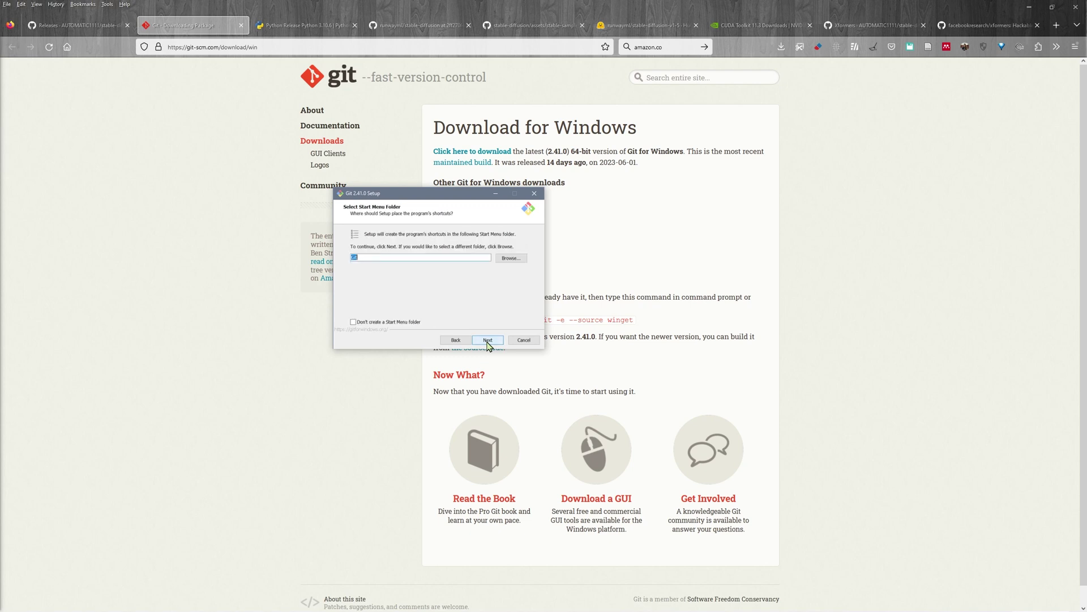
pyautogui.click(487, 342)
pyautogui.click(489, 342)
pyautogui.click(497, 342)
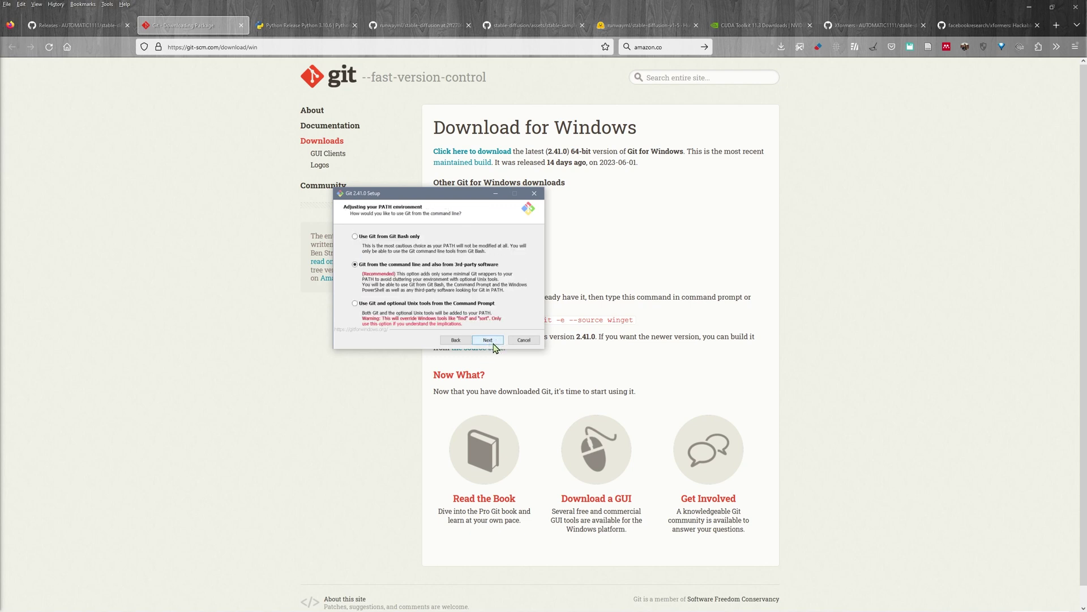
pyautogui.click(493, 341)
pyautogui.click(490, 341)
pyautogui.click(488, 342)
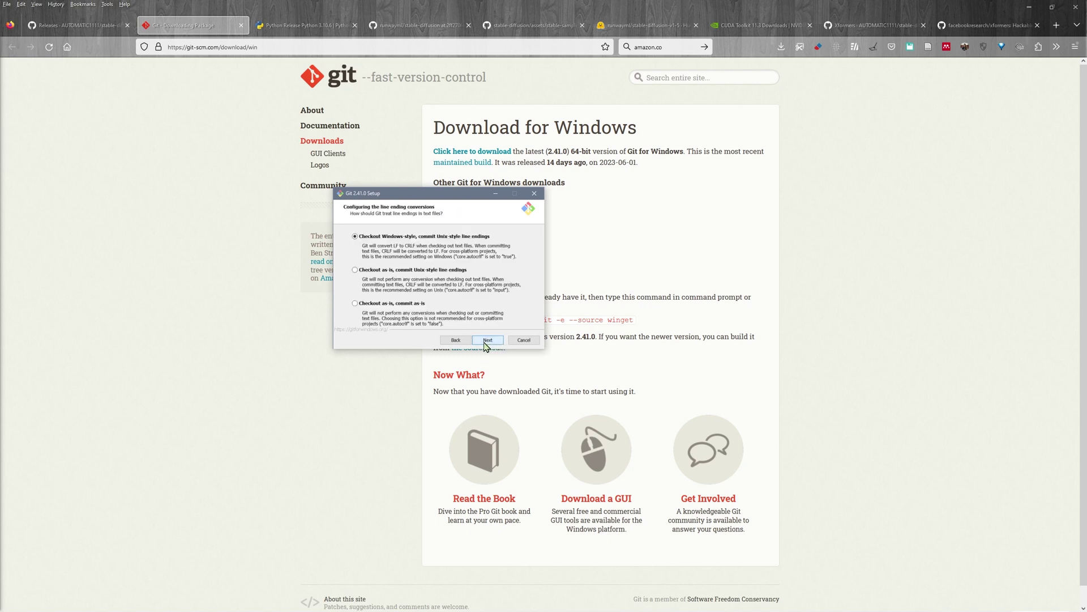
# Step: Keep default line endings, terminal, pull behavior, credential helper and extra options, then install
pyautogui.click(489, 342)
pyautogui.click(489, 342)
pyautogui.click(488, 342)
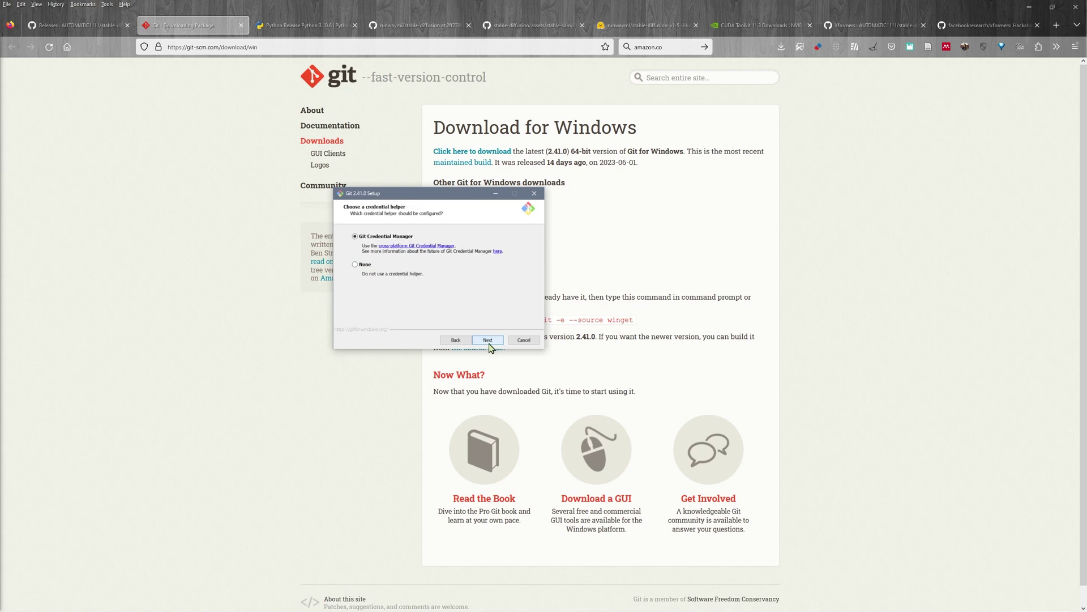
pyautogui.click(489, 341)
pyautogui.click(489, 341)
pyautogui.click(488, 341)
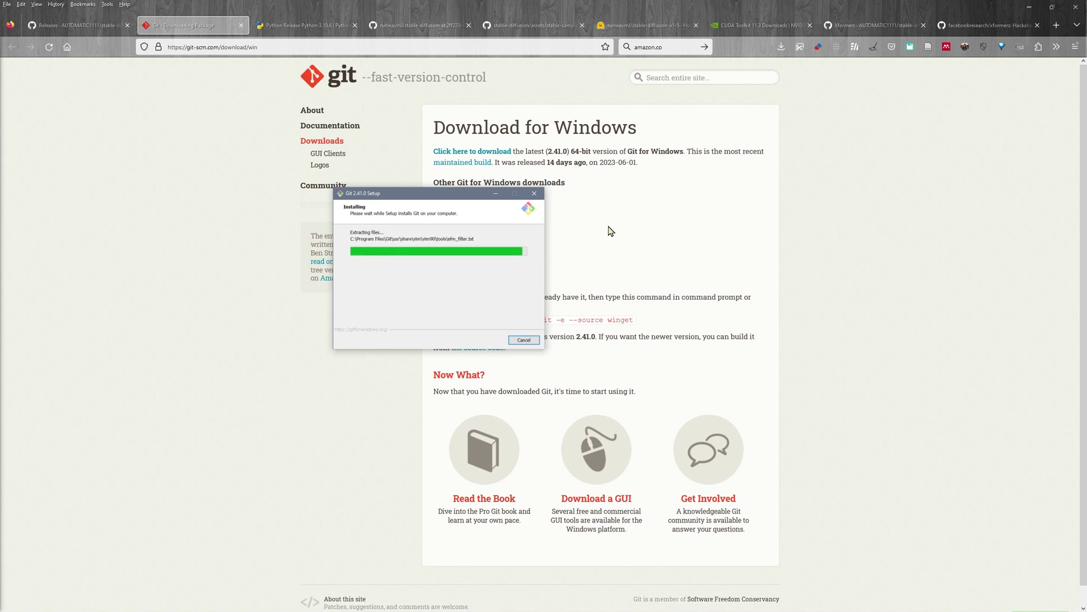
# Step: Run the Python 3.10.6 installer, choose Customize installation and keep all optional features
pyautogui.click(781, 46)
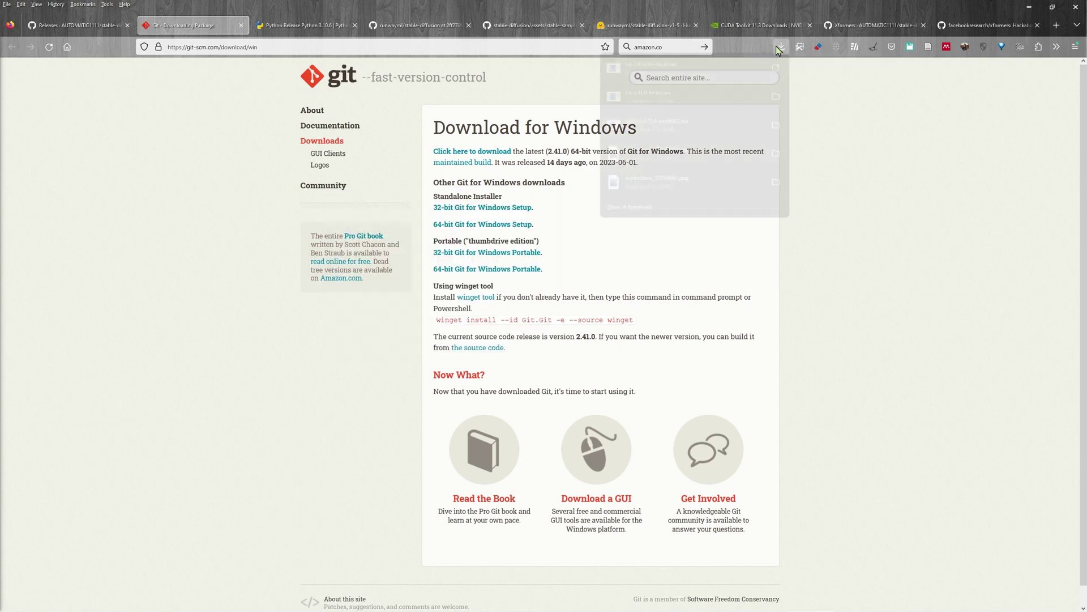
pyautogui.click(700, 132)
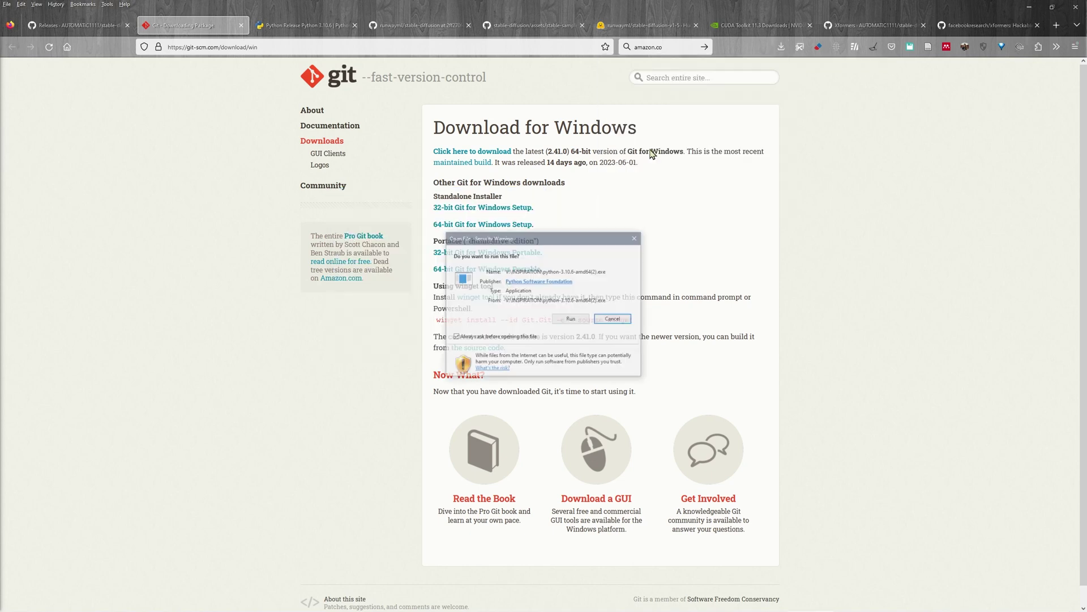
pyautogui.click(571, 318)
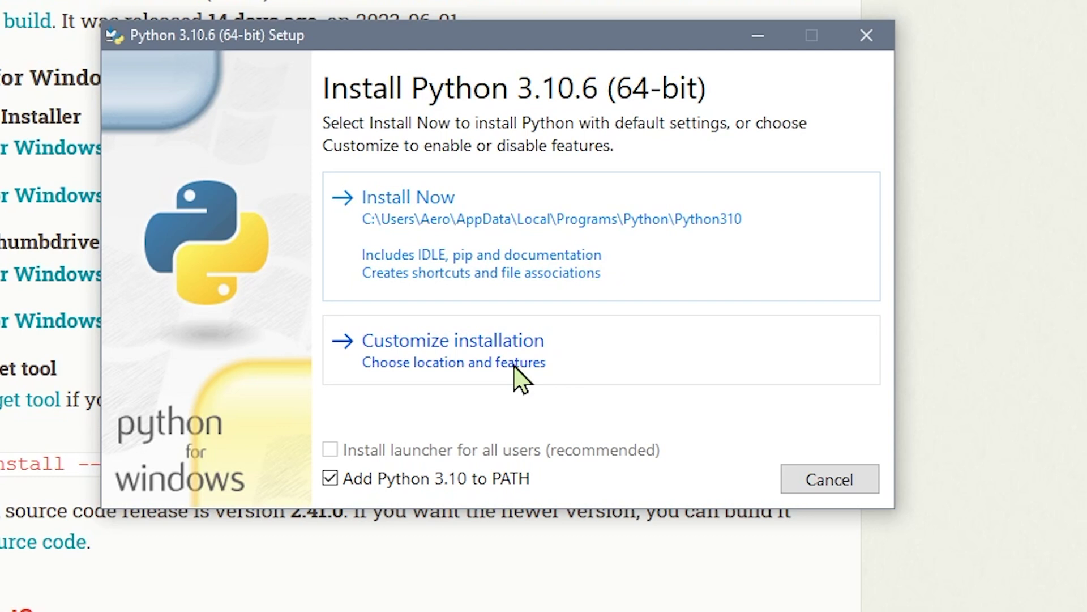
pyautogui.click(486, 367)
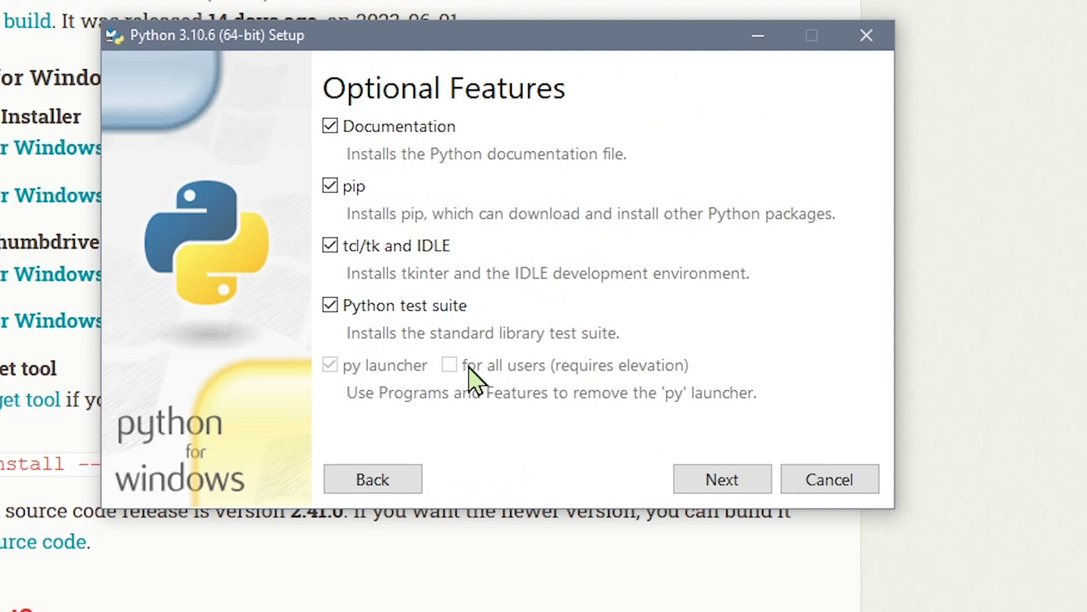
pyautogui.click(704, 497)
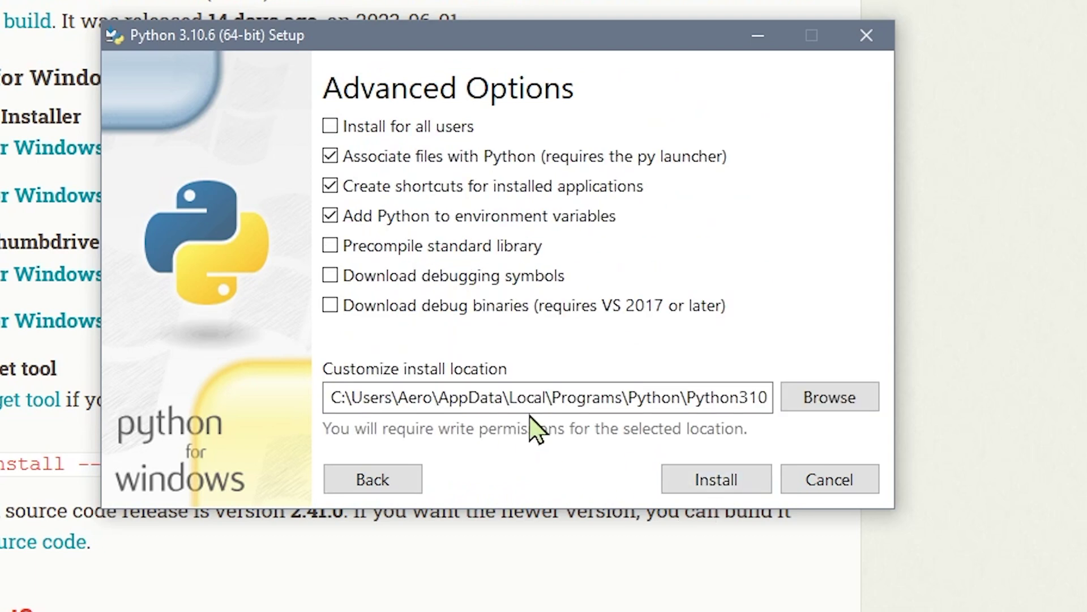
# Step: Set the install location to J:\PYTHON and copy that path
pyautogui.doubleClick(441, 397)
pyautogui.click(438, 397)
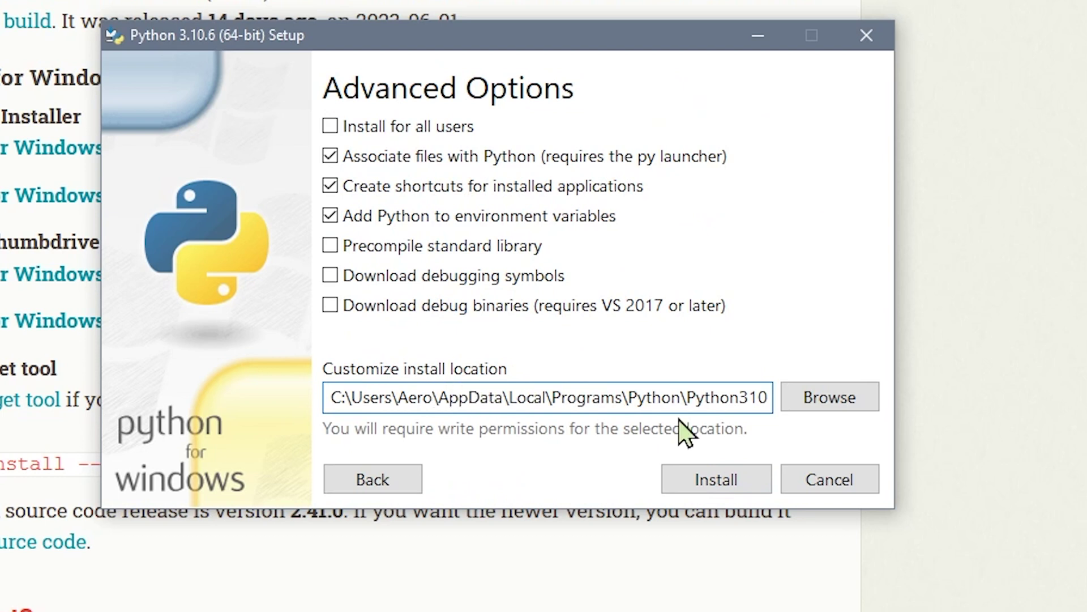
pyautogui.hotkey('ctrl', 'a')
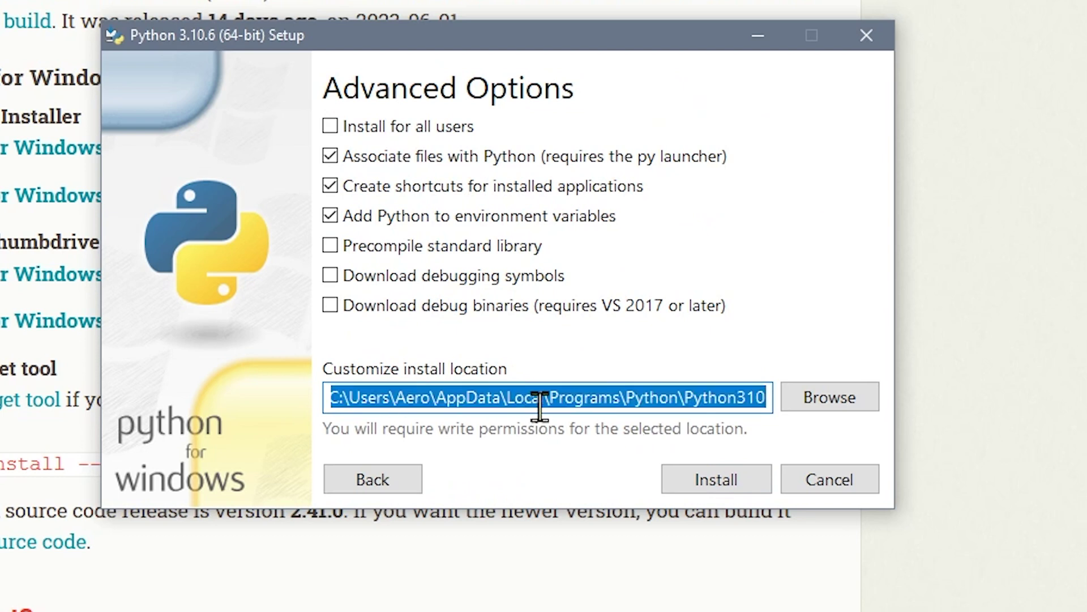
pyautogui.write('J')
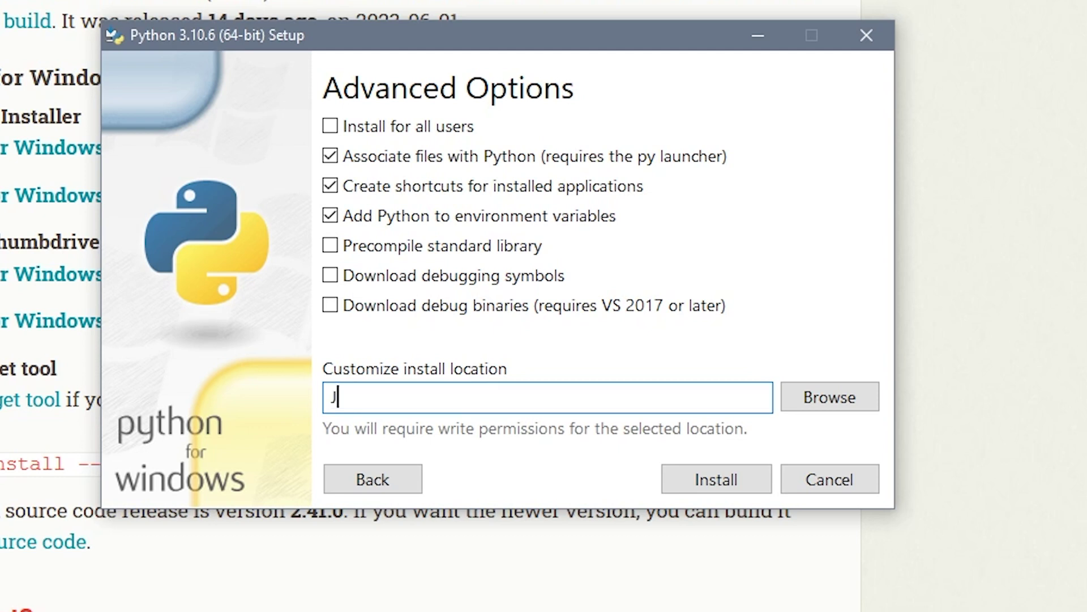
pyautogui.write(':\\')
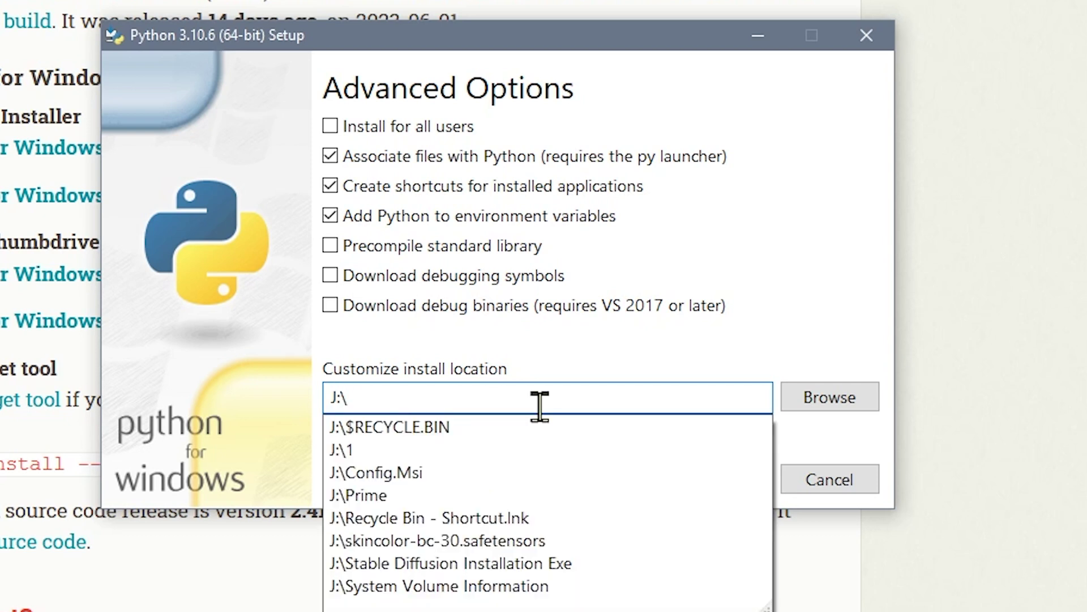
pyautogui.write('PAT')
pyautogui.press('BackSpace')
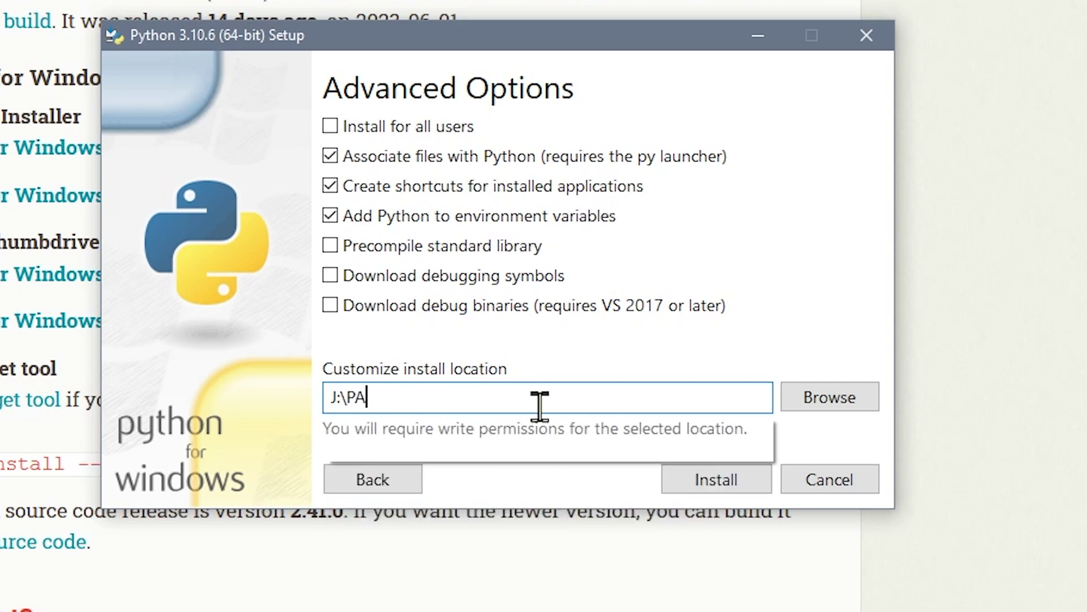
pyautogui.press('BackSpace')
pyautogui.write('YTHON')
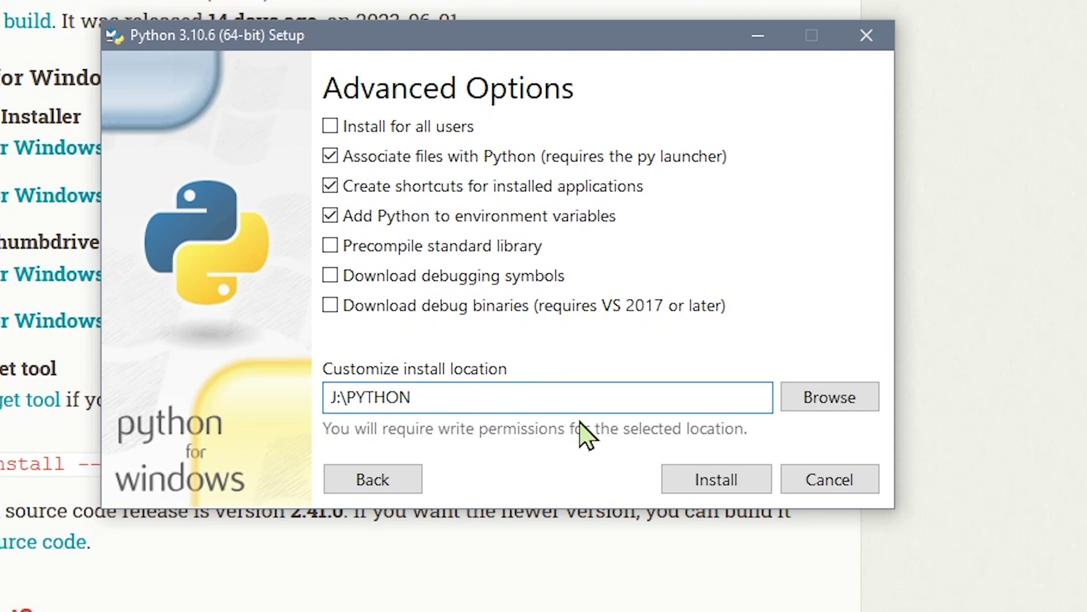
pyautogui.moveTo(509, 406); pyautogui.dragTo(304, 412)
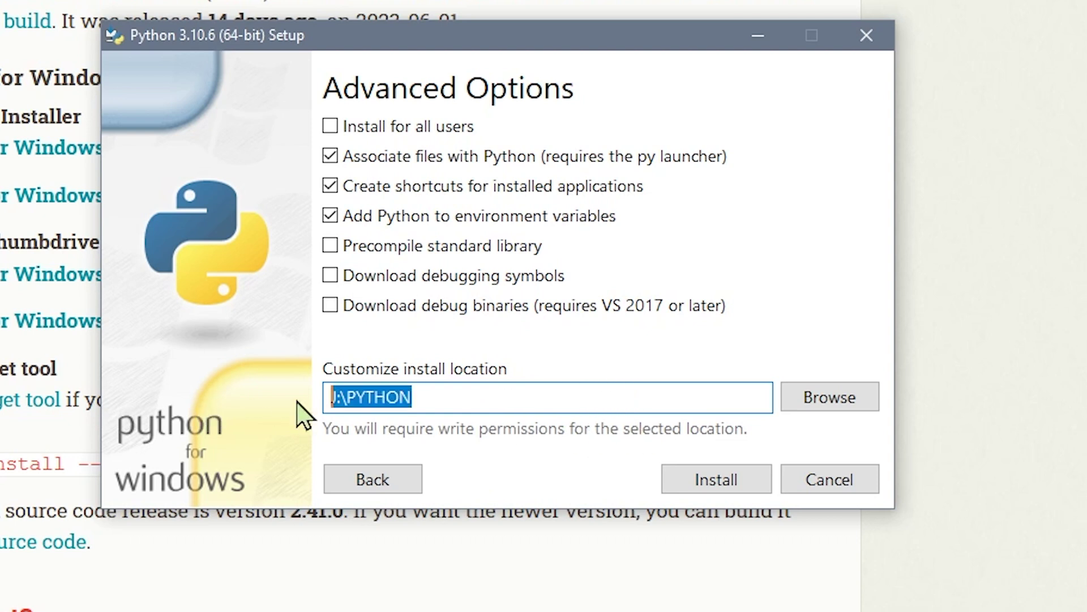
pyautogui.rightClick(357, 397)
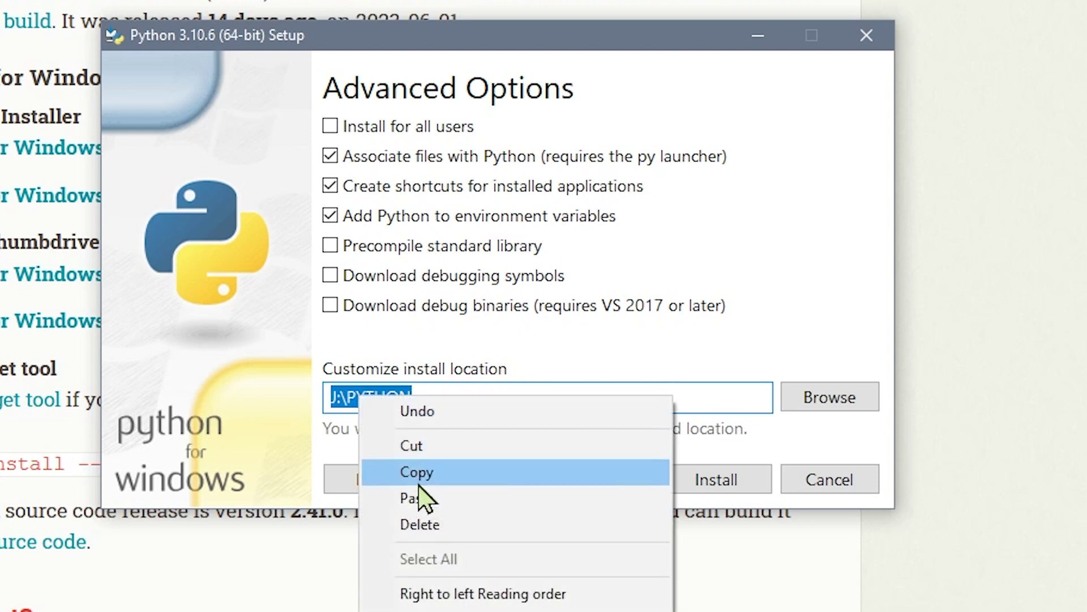
pyautogui.click(422, 471)
pyautogui.click(477, 406)
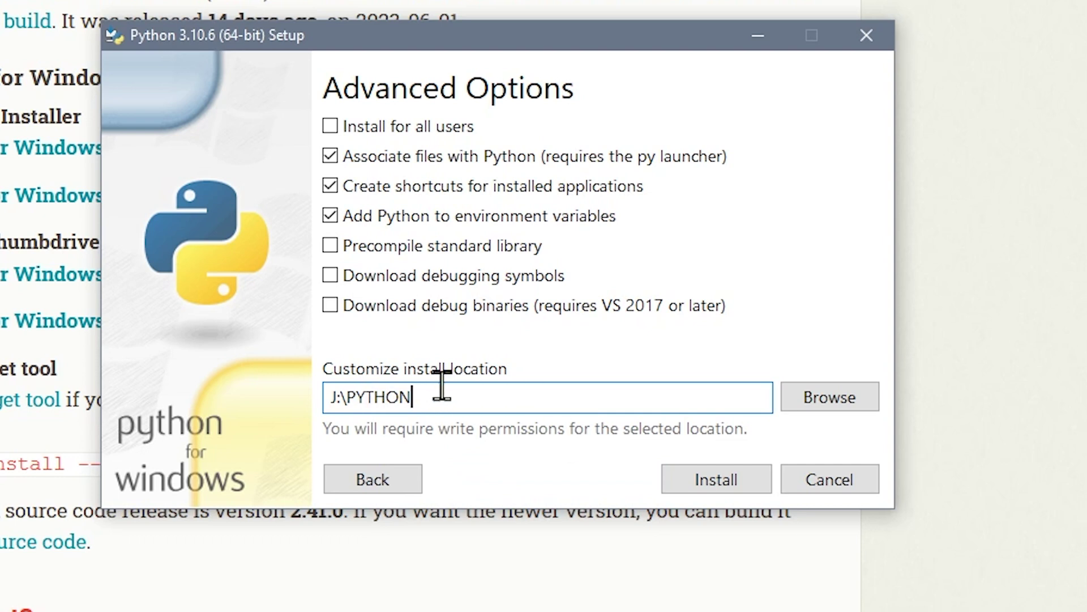
# Step: Install Python 3.10.6 to J:\PYTHON, rearrange the Explorer and Setup windows, and close the finished installer
pyautogui.click(714, 486)
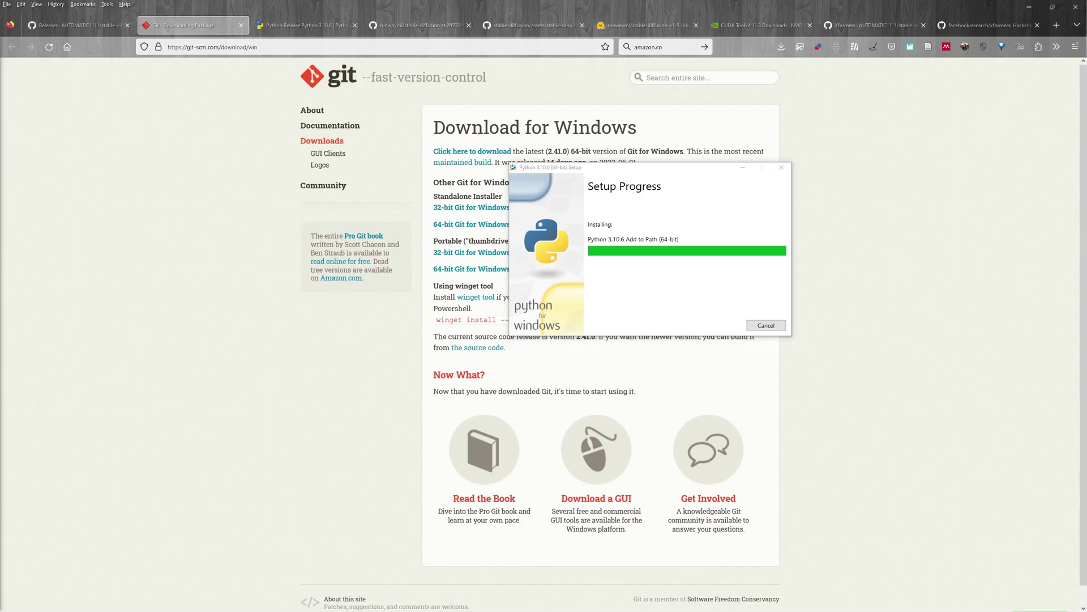
pyautogui.moveTo(0, 347); pyautogui.dragTo(683, 289)
pyautogui.click(701, 178)
pyautogui.moveTo(701, 176); pyautogui.dragTo(709, 158)
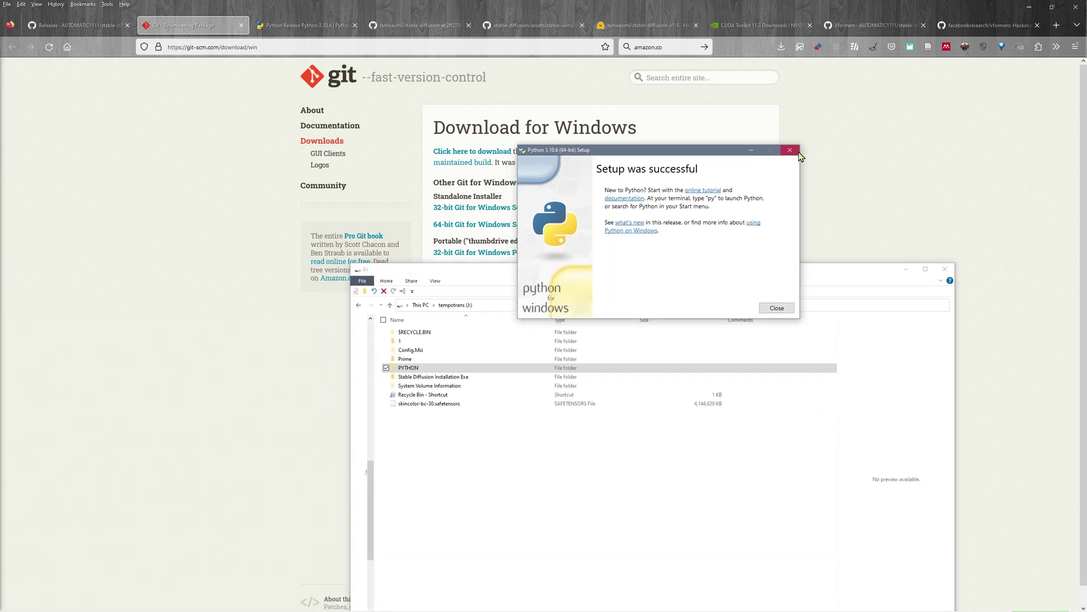
pyautogui.click(776, 309)
# Step: Inspect the installed PYTHON folder's contents and return to the J: drive
pyautogui.moveTo(712, 276); pyautogui.dragTo(677, 162)
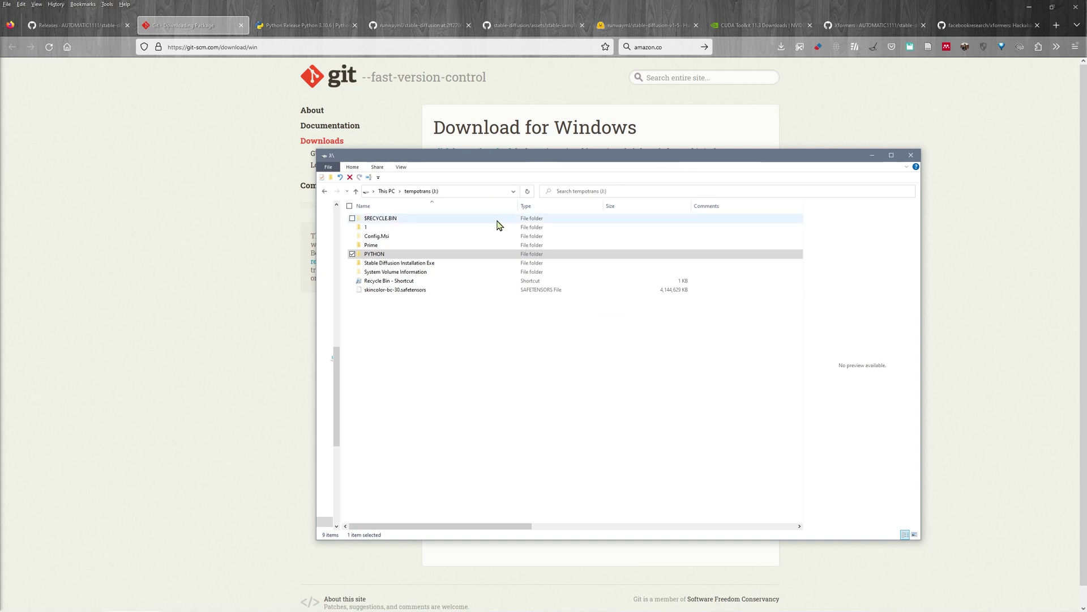
pyautogui.doubleClick(375, 254)
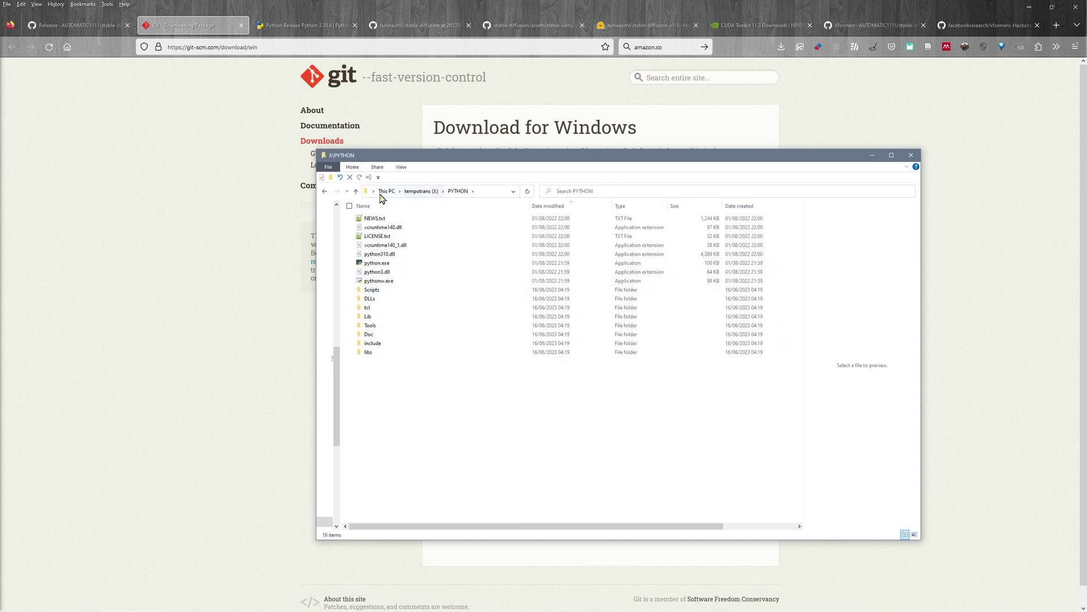
pyautogui.click(356, 191)
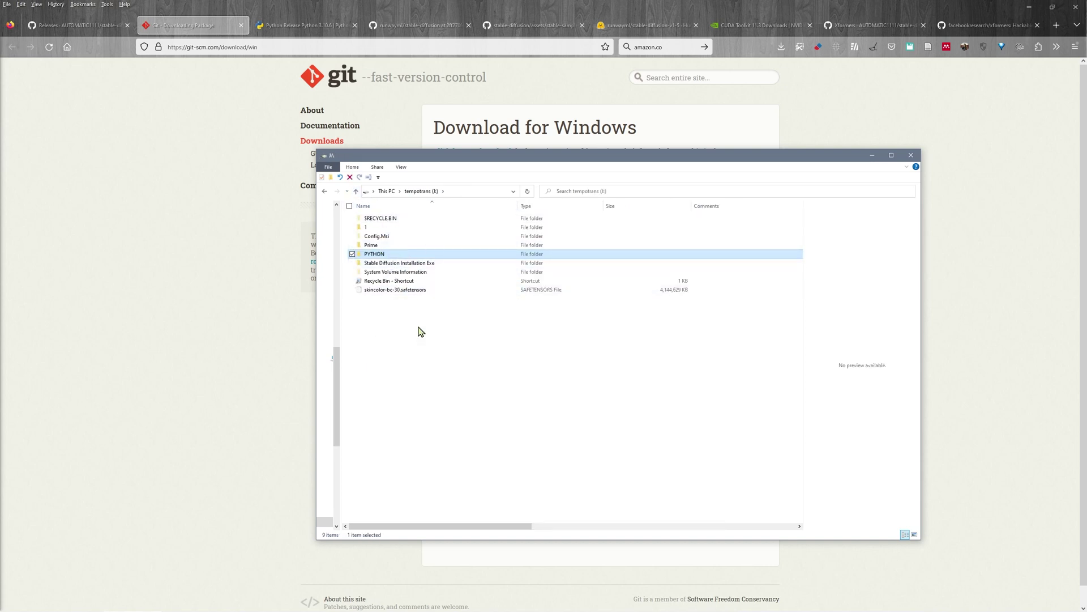
# Step: Create a new folder named SD on J: and bring up the Hugging Face v1-5 page
pyautogui.rightClick(400, 312)
pyautogui.moveTo(448, 486)
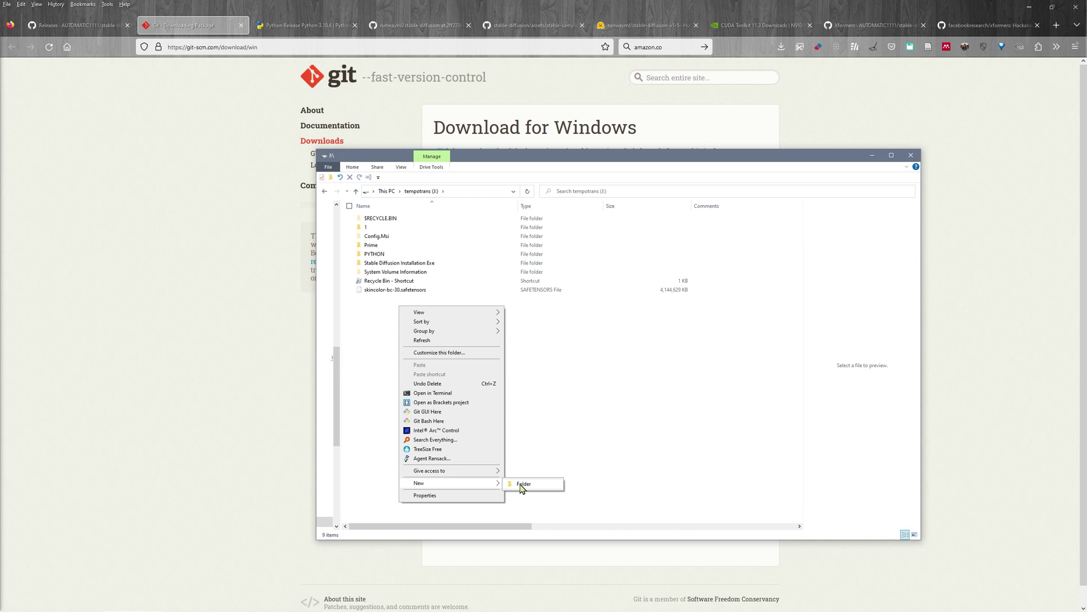
pyautogui.click(527, 486)
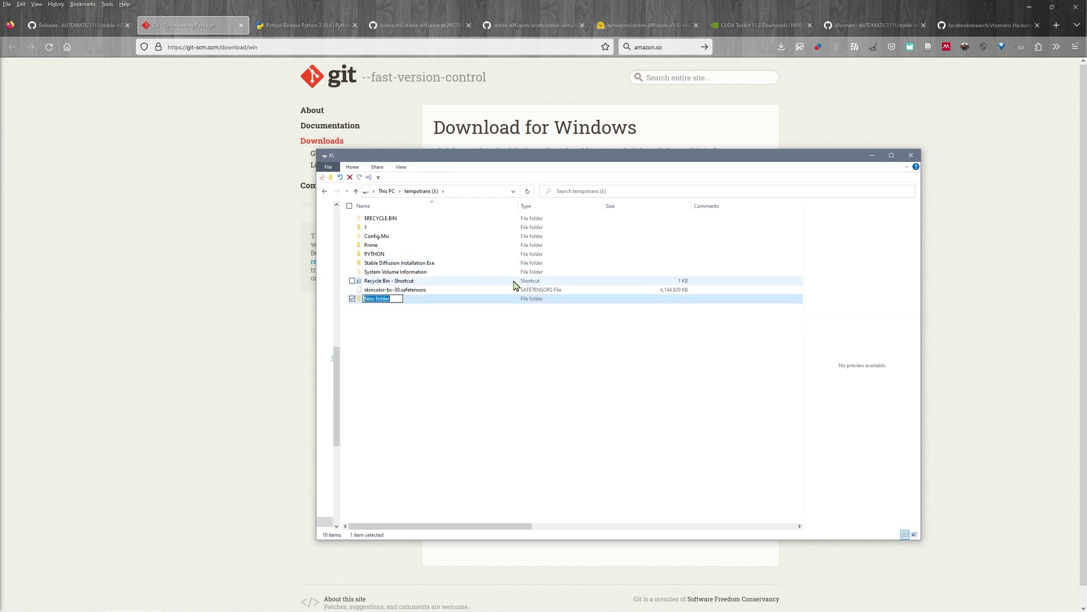
pyautogui.write('G')
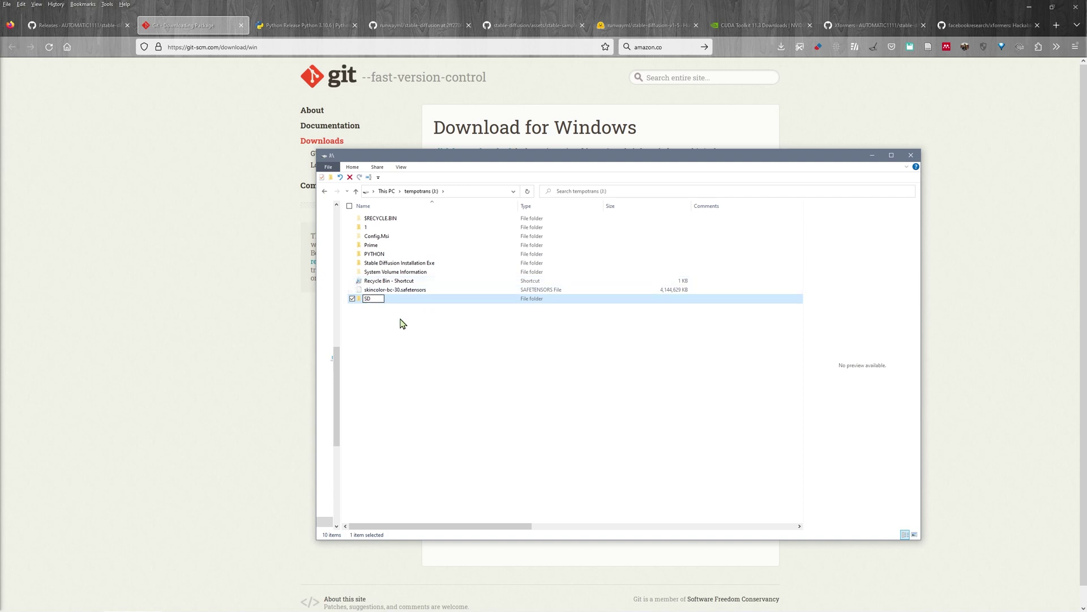
pyautogui.click(399, 290)
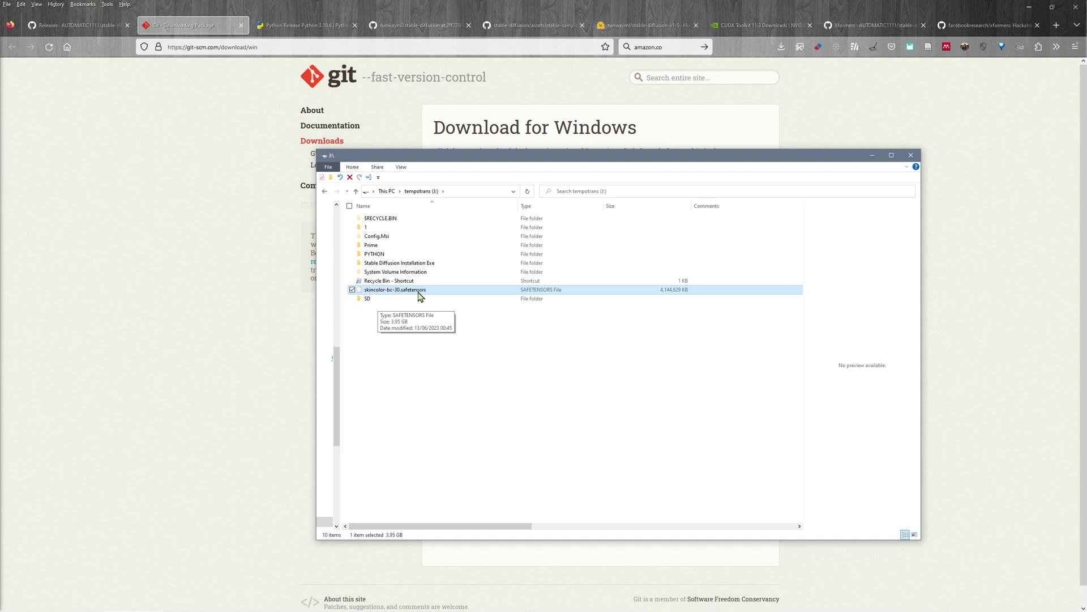
pyautogui.click(407, 340)
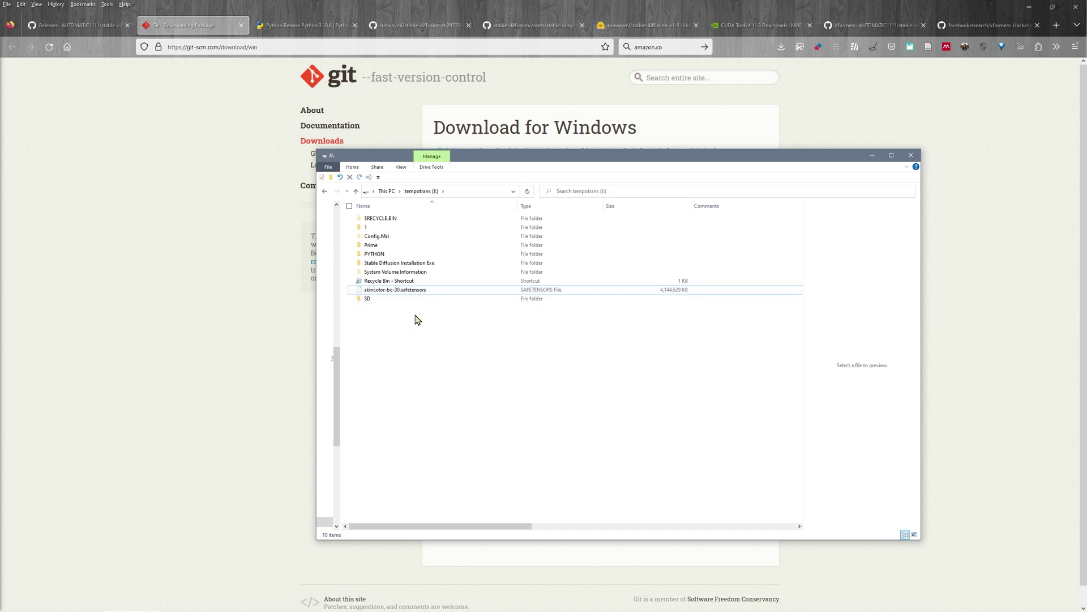
pyautogui.click(660, 26)
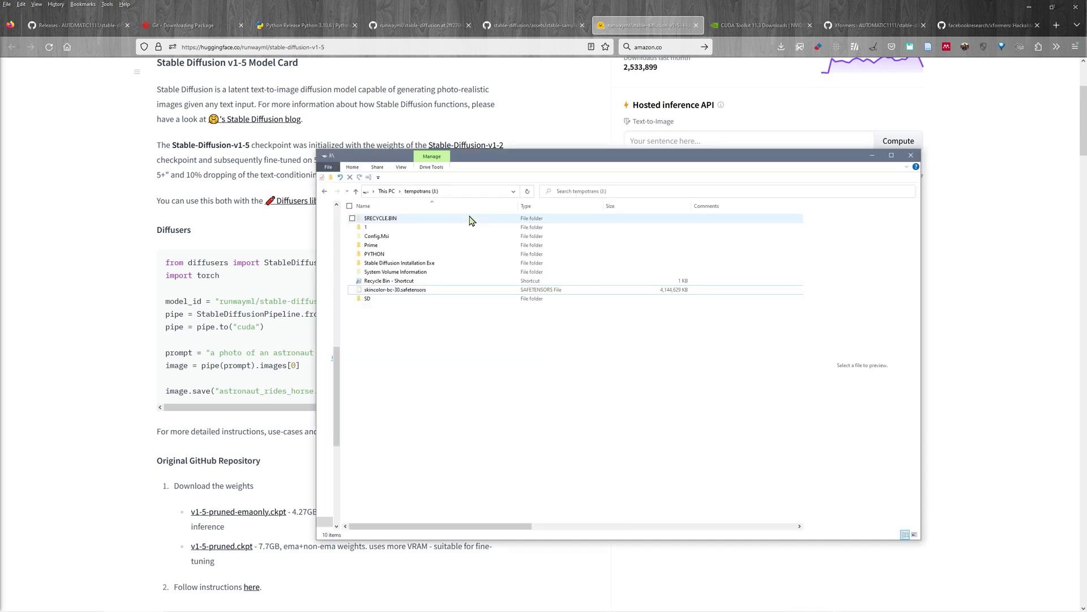
# Step: Select and deselect the skincolor-bc-30.safetensors file, ending with the SD folder selected
pyautogui.click(422, 294)
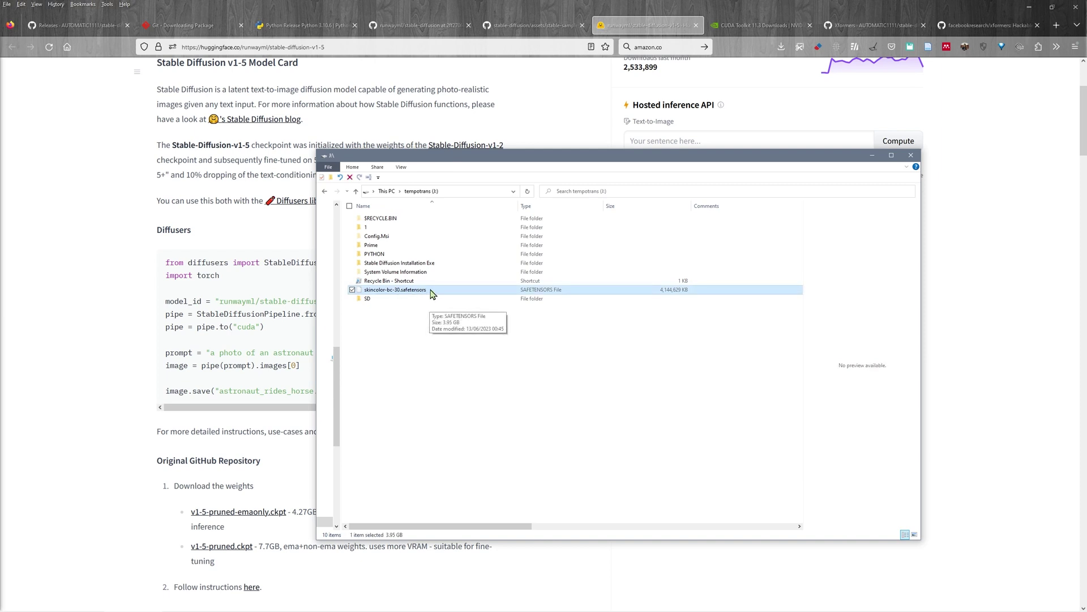
pyautogui.click(396, 334)
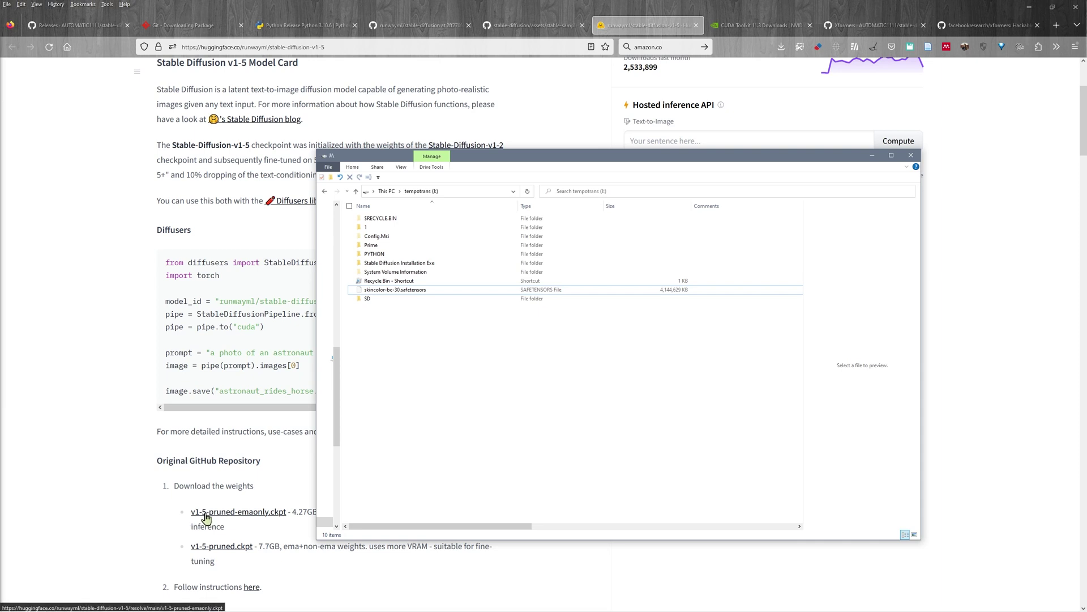
pyautogui.click(419, 291)
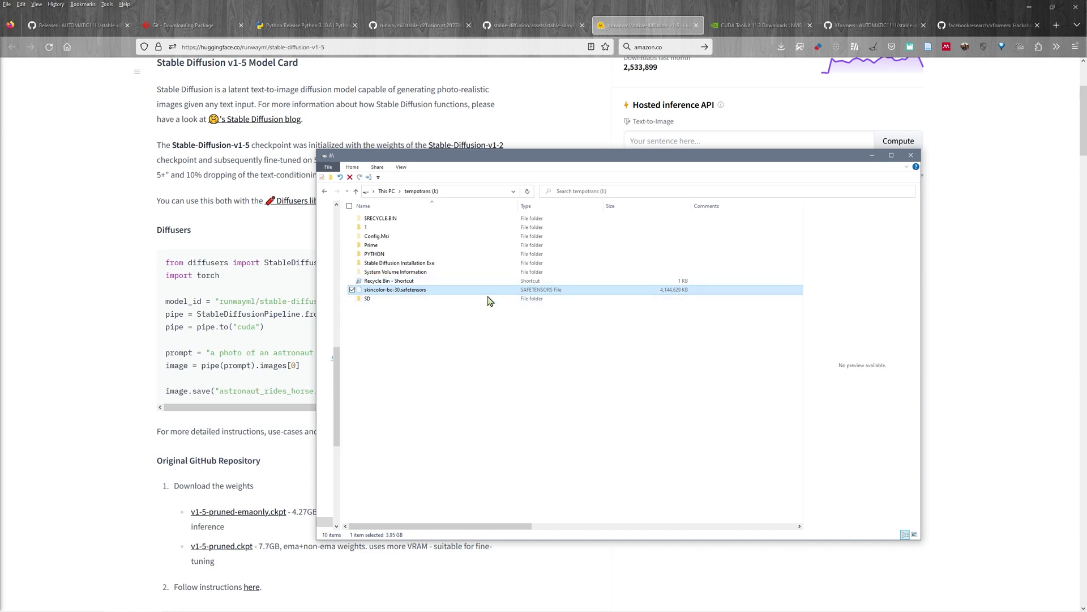
pyautogui.click(436, 323)
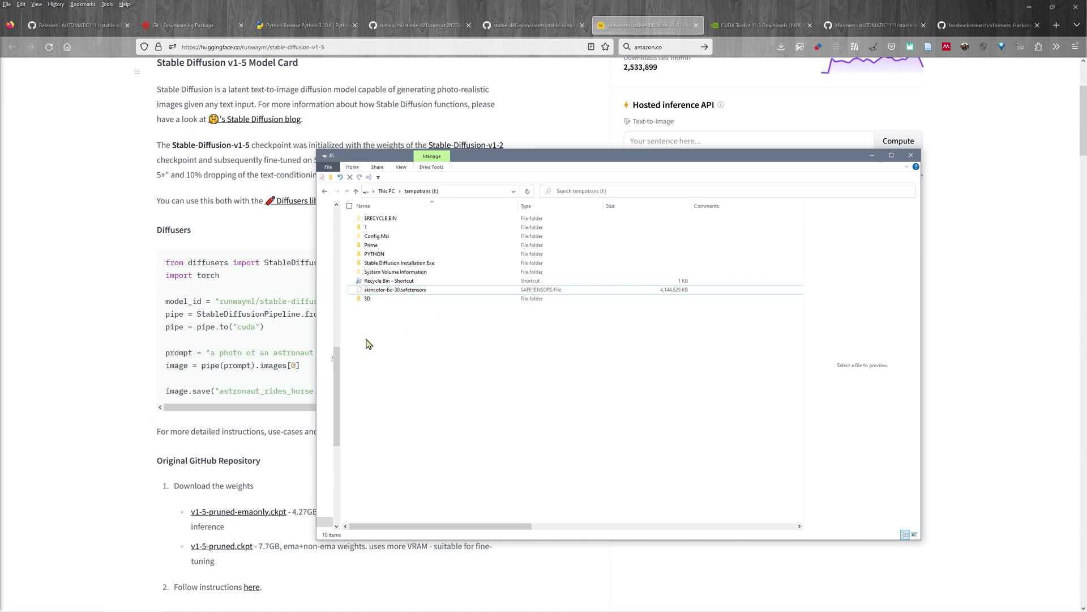
pyautogui.click(381, 303)
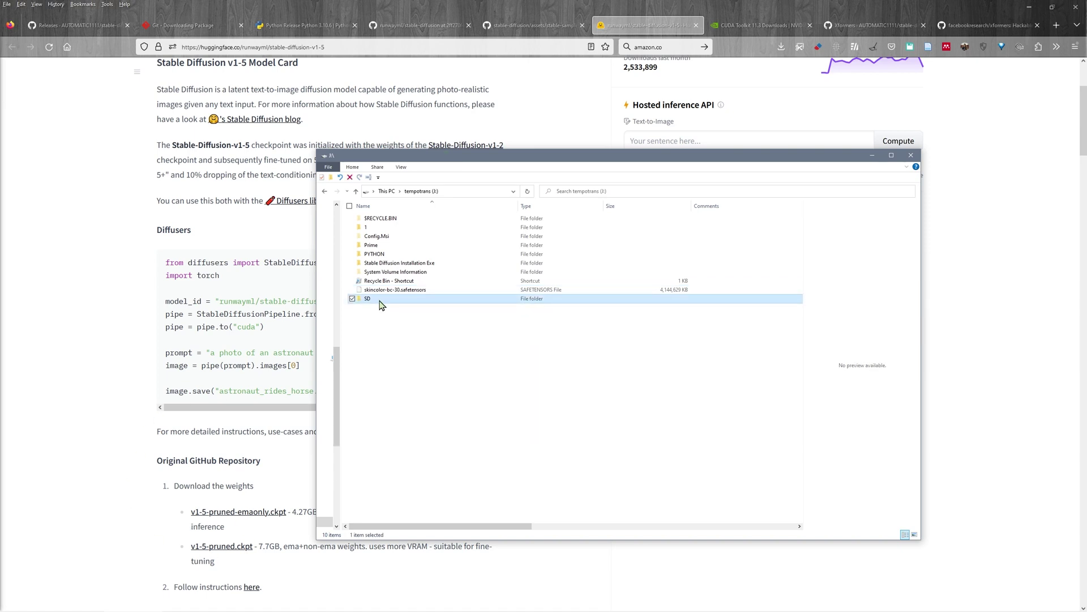
# Step: Open J:\SD, launch Git Bash Here from its context menu and centre the terminal window
pyautogui.doubleClick(380, 304)
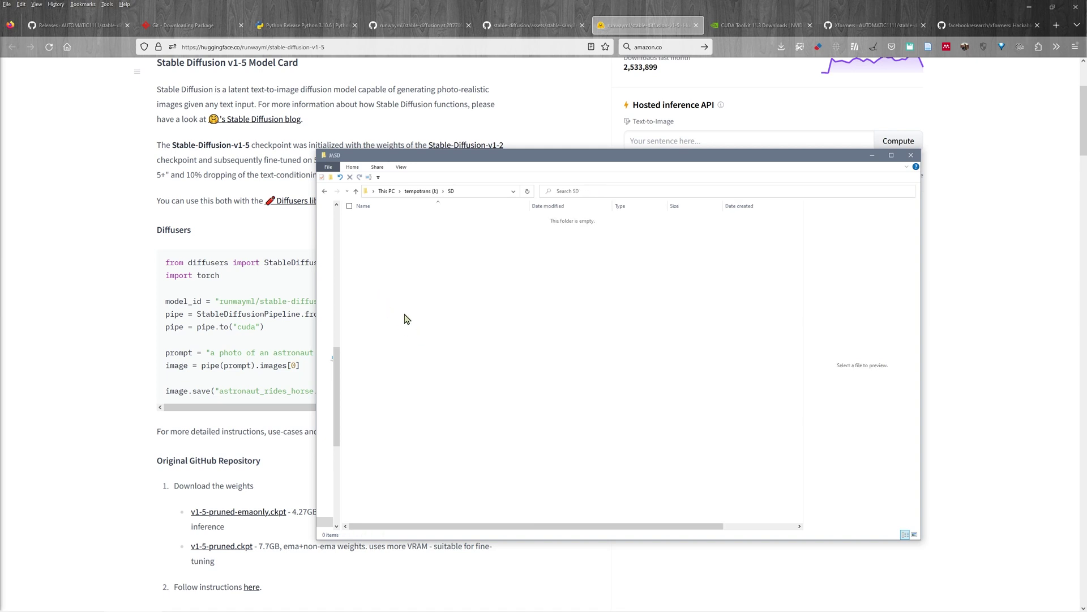
pyautogui.rightClick(423, 231)
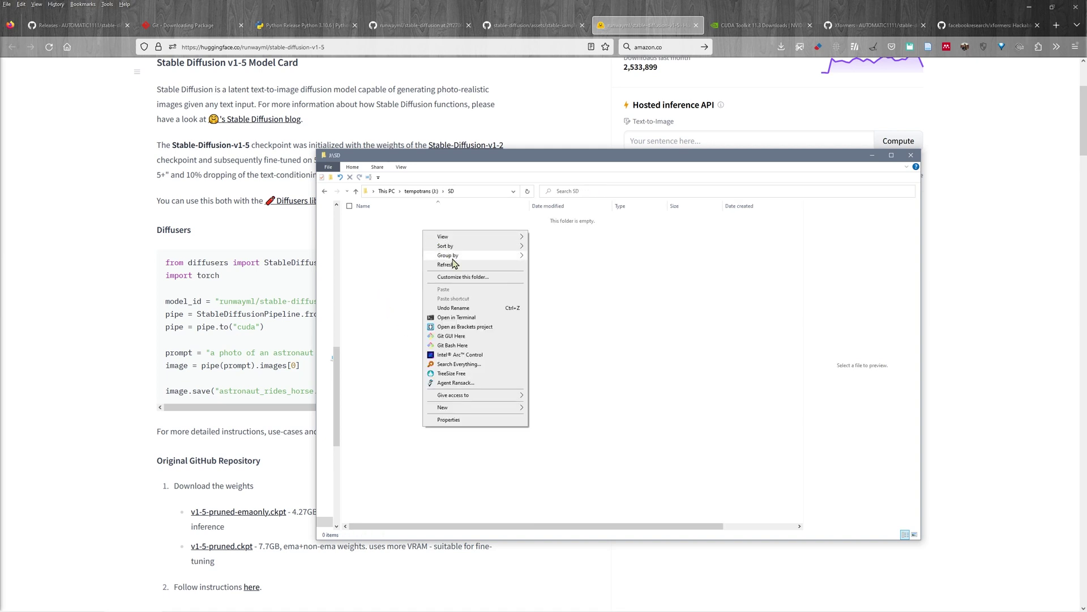
pyautogui.click(475, 347)
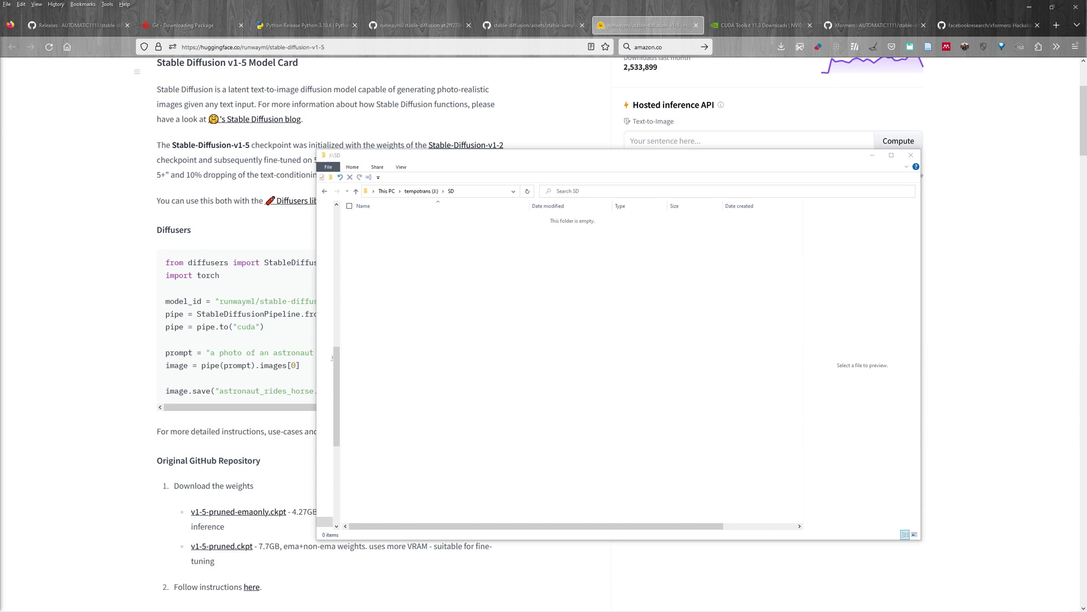
pyautogui.moveTo(272, 55); pyautogui.dragTo(684, 197)
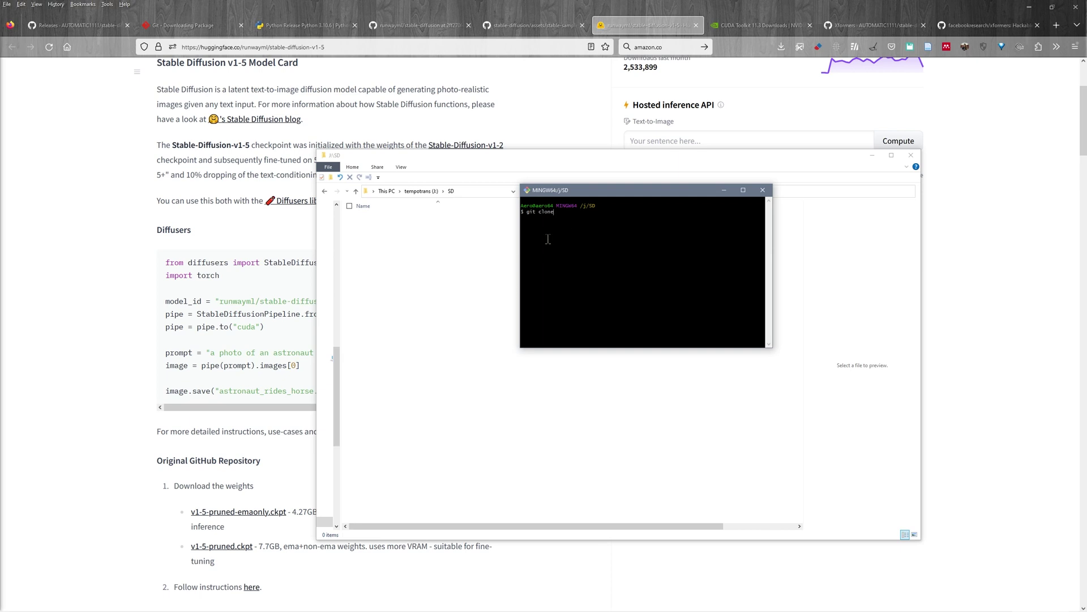
# Step: Return to the webui README and copy the HTTPS URL from the green Code dropdown
pyautogui.click(57, 28)
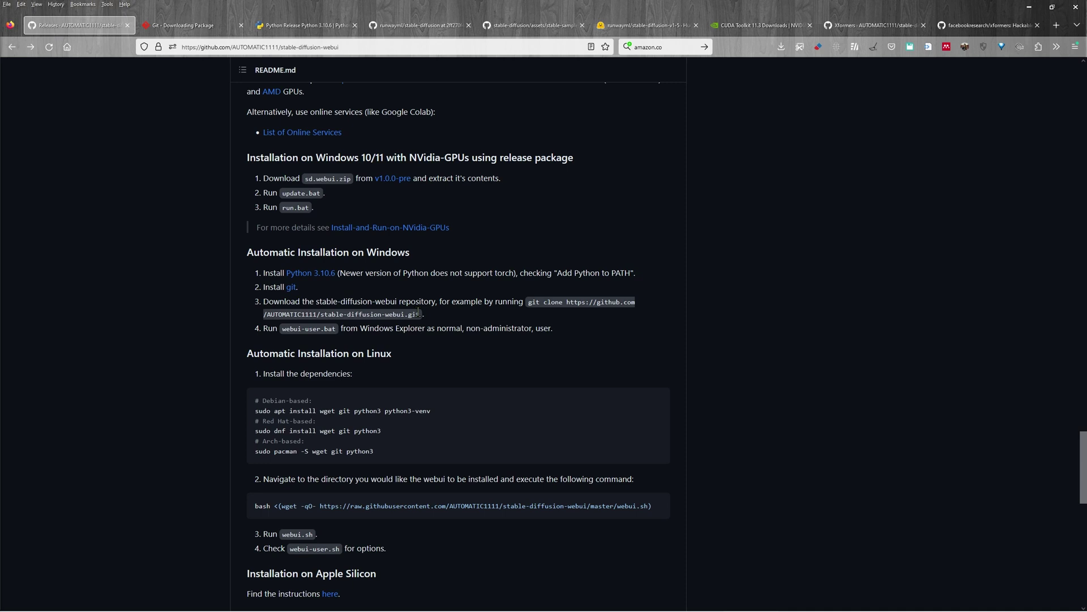
pyautogui.moveTo(418, 314); pyautogui.dragTo(531, 304)
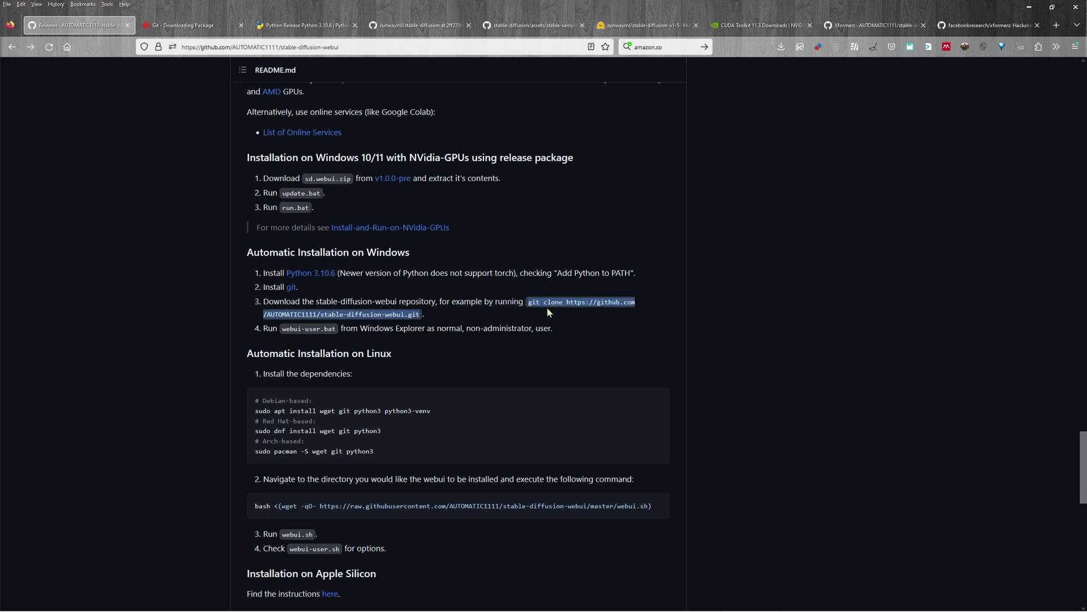
pyautogui.scroll(15, 579, 305)
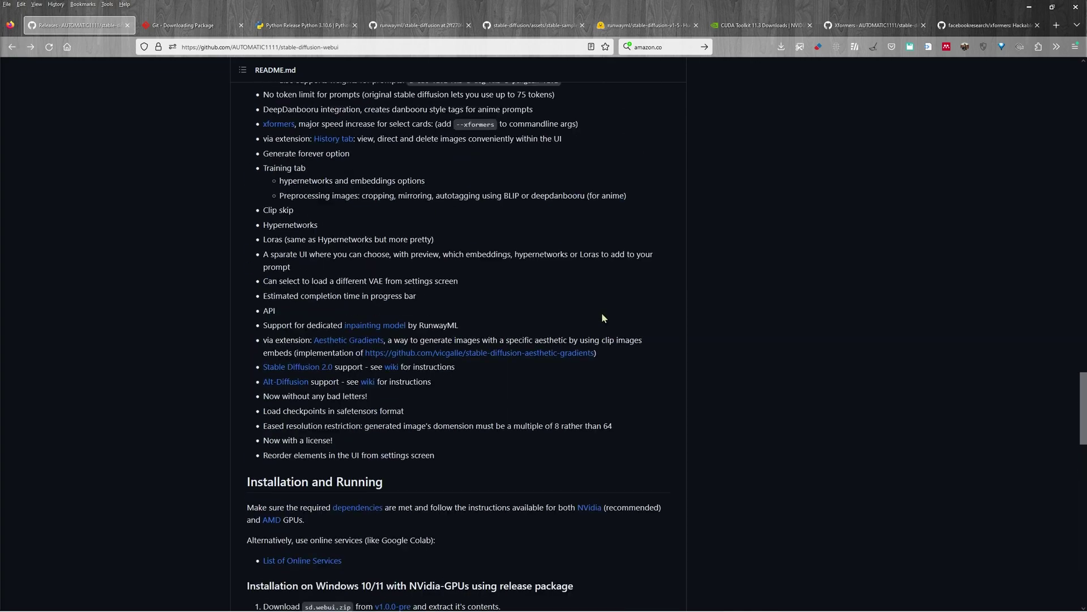
pyautogui.scroll(20, 618, 258)
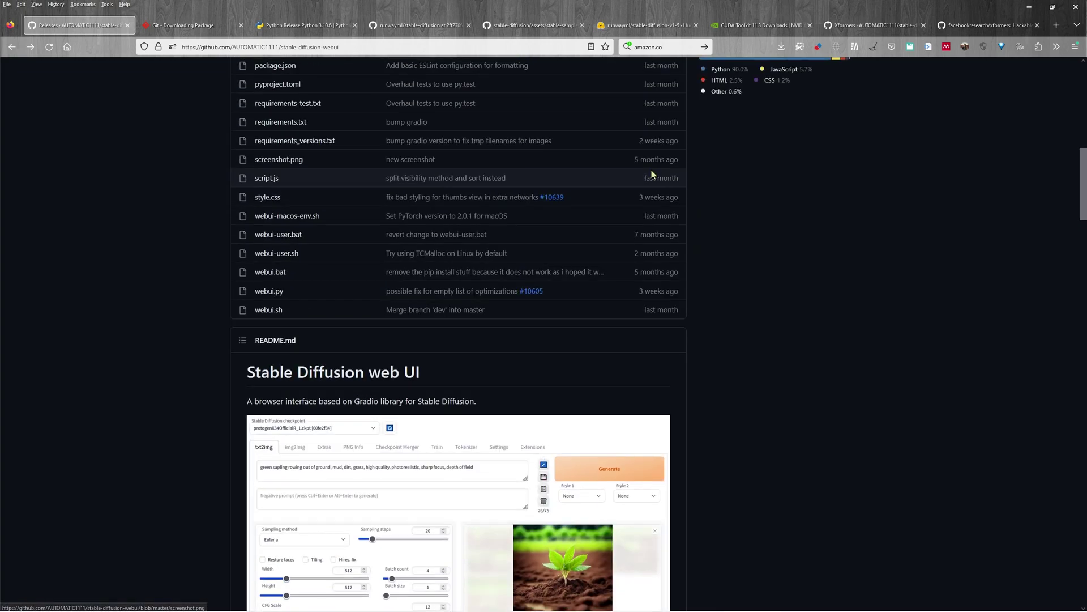
pyautogui.click(661, 167)
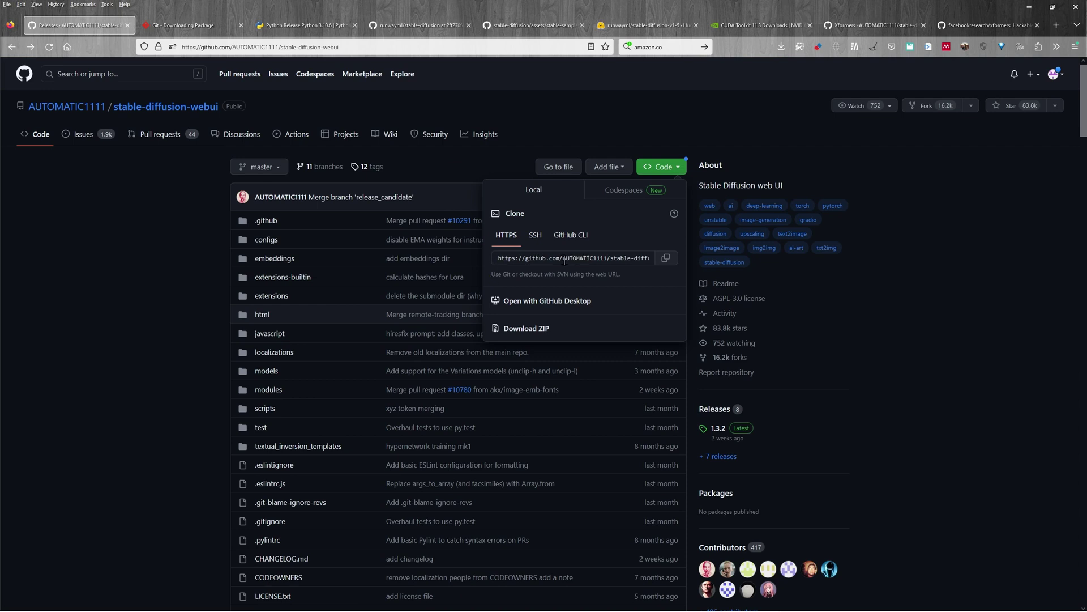
pyautogui.click(665, 259)
# Step: Clone the stable-diffusion-webui repository into J:\SD by pasting its HTTPS URL after git clone
pyautogui.click(667, 259)
pyautogui.hotkey('alt', 'Tab')
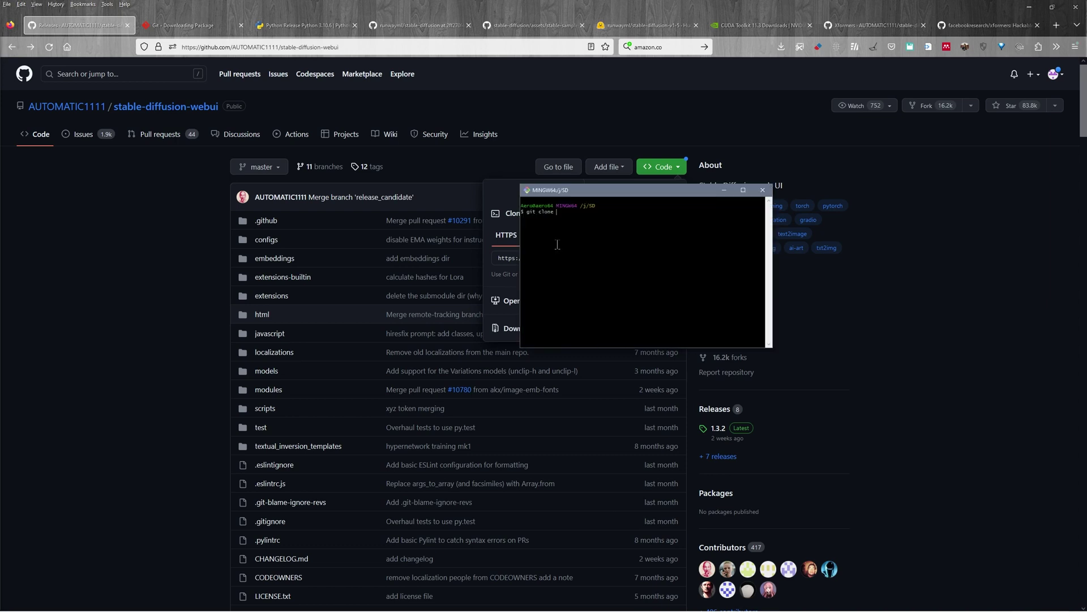
pyautogui.rightClick(565, 214)
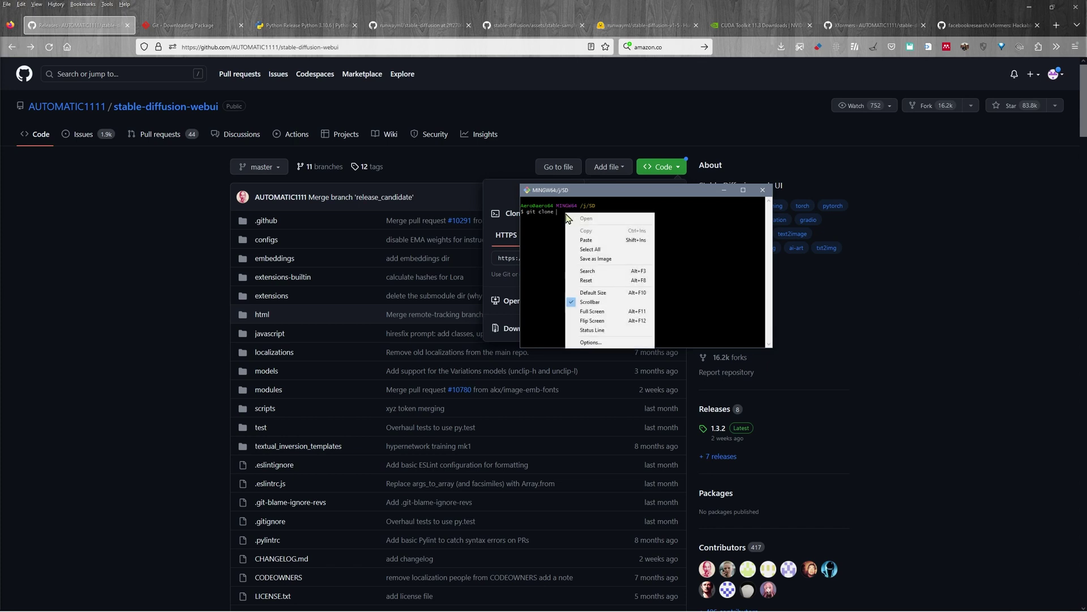
pyautogui.click(584, 240)
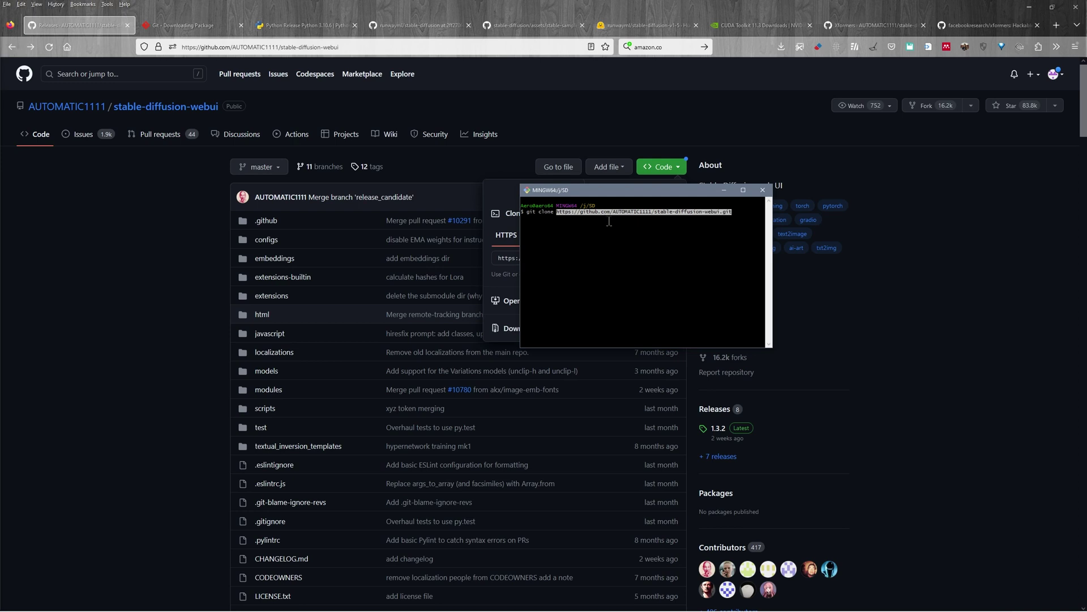
pyautogui.press('Return')
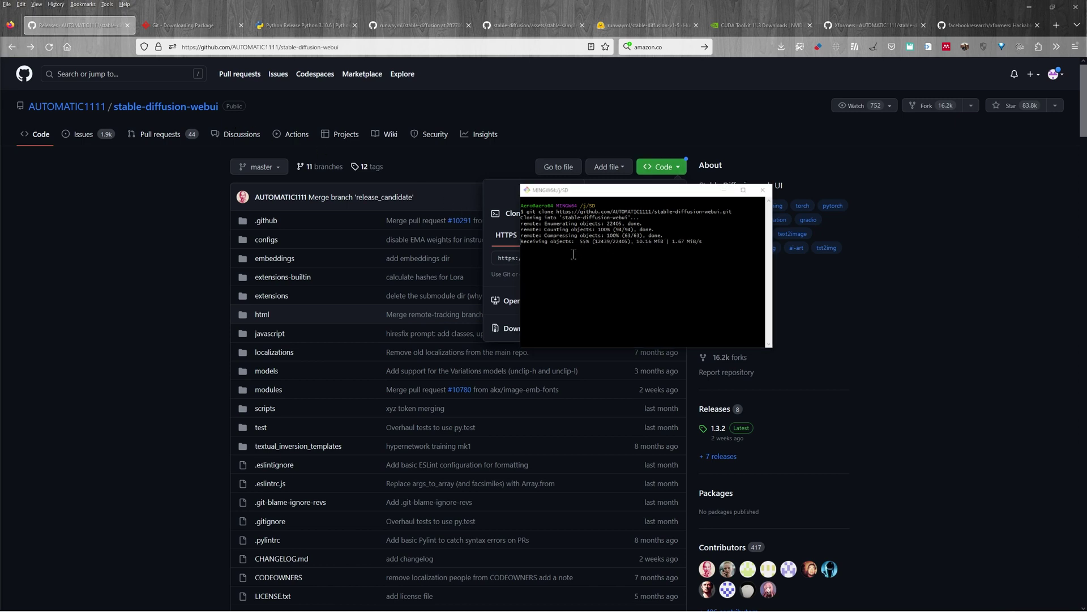
pyautogui.hotkey('alt', 'Tab')
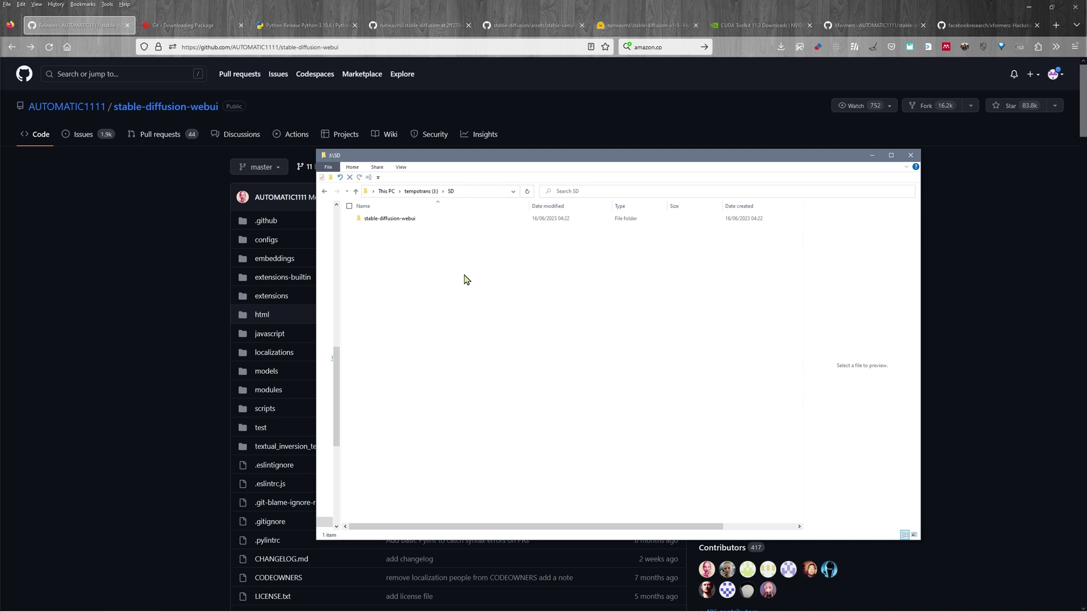
# Step: Copy skincolor-bc-30.safetensors from the root of drive J:
pyautogui.click(430, 191)
pyautogui.click(405, 300)
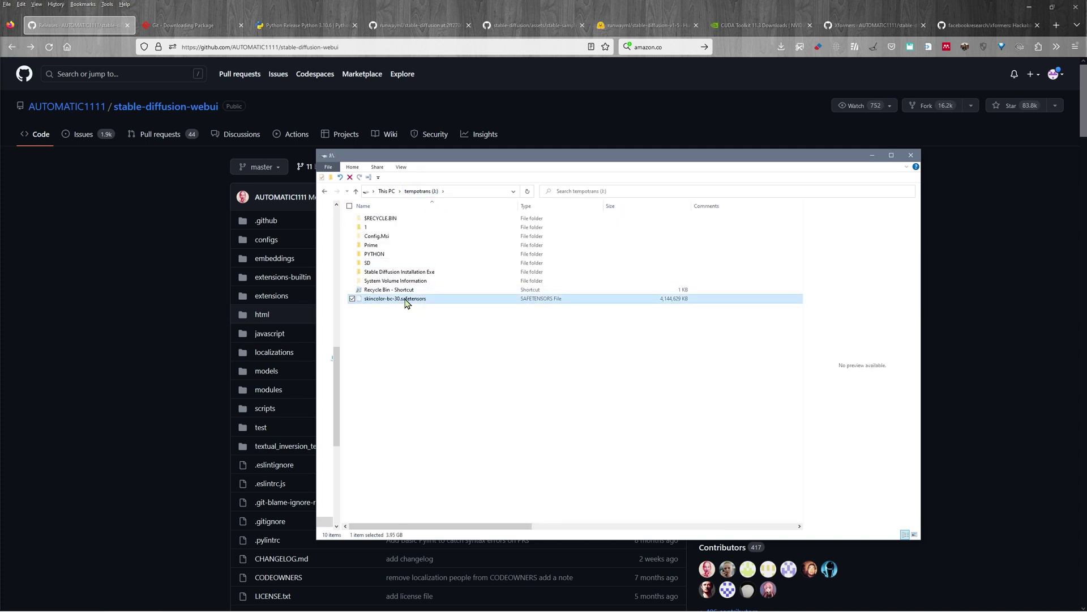
pyautogui.rightClick(406, 303)
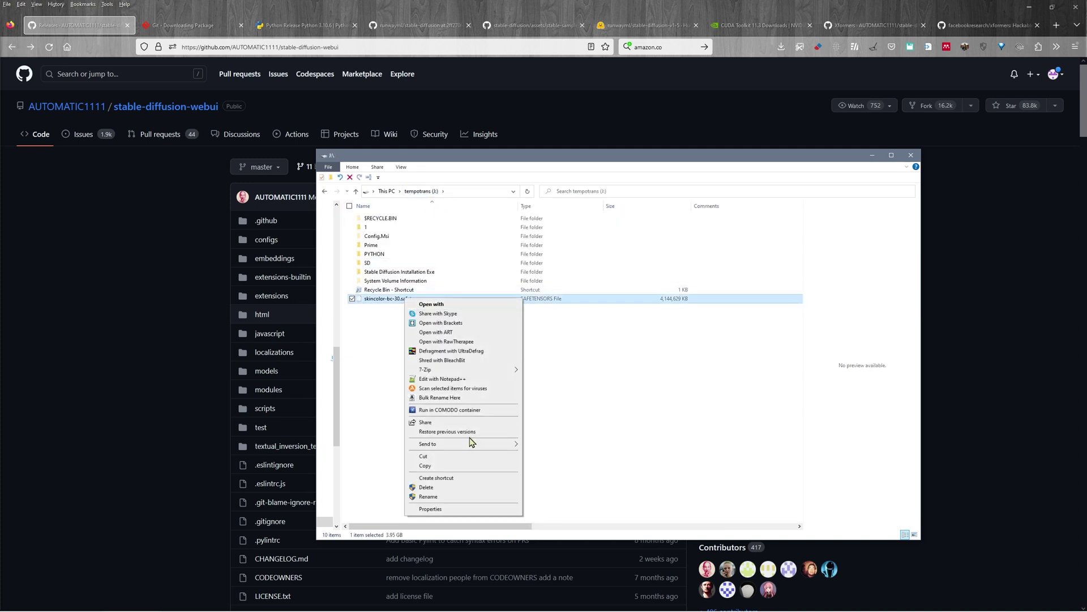
pyautogui.click(442, 466)
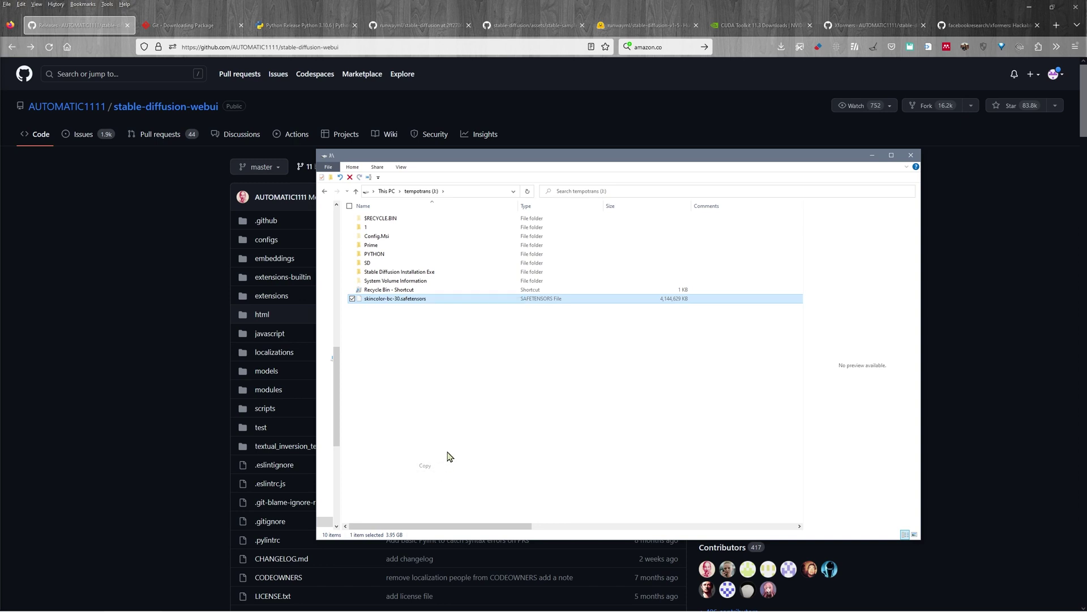
# Step: Paste the model into SD\stable-diffusion-webui\models\Stable-diffusion
pyautogui.doubleClick(368, 263)
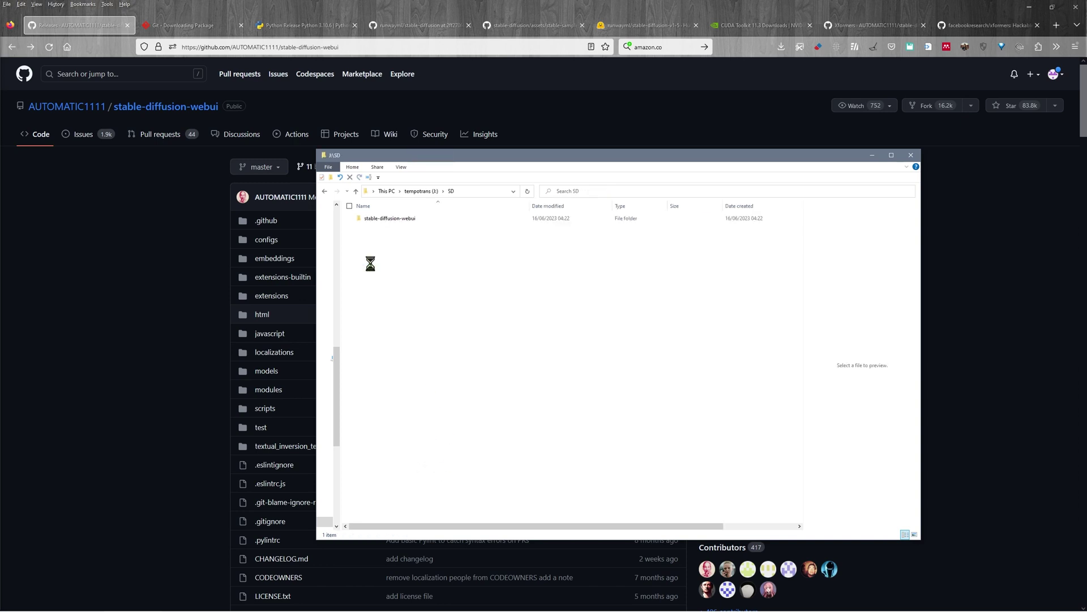
pyautogui.doubleClick(415, 223)
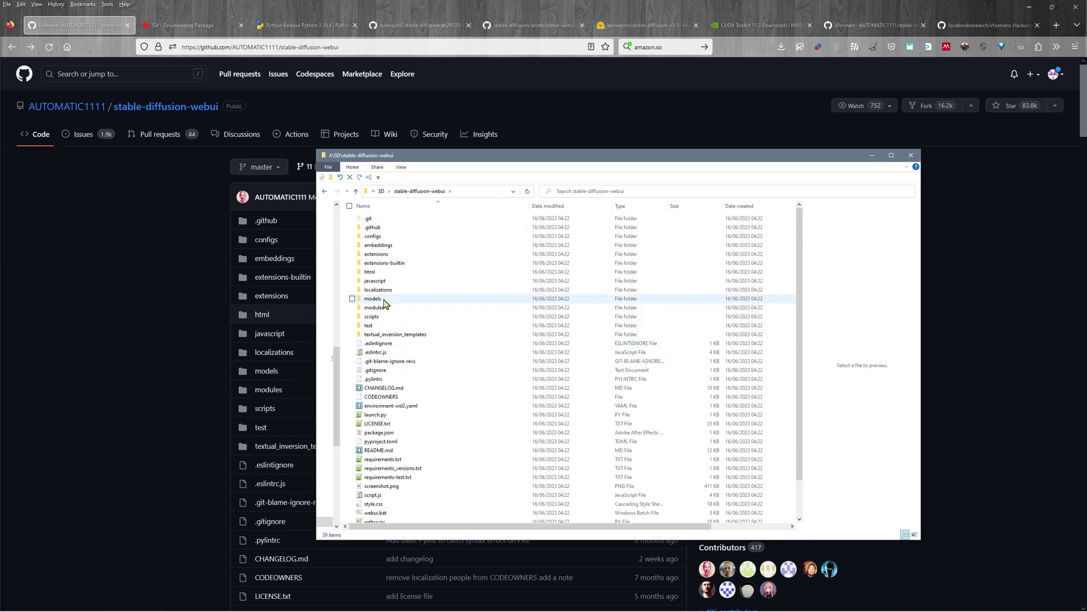
pyautogui.doubleClick(383, 300)
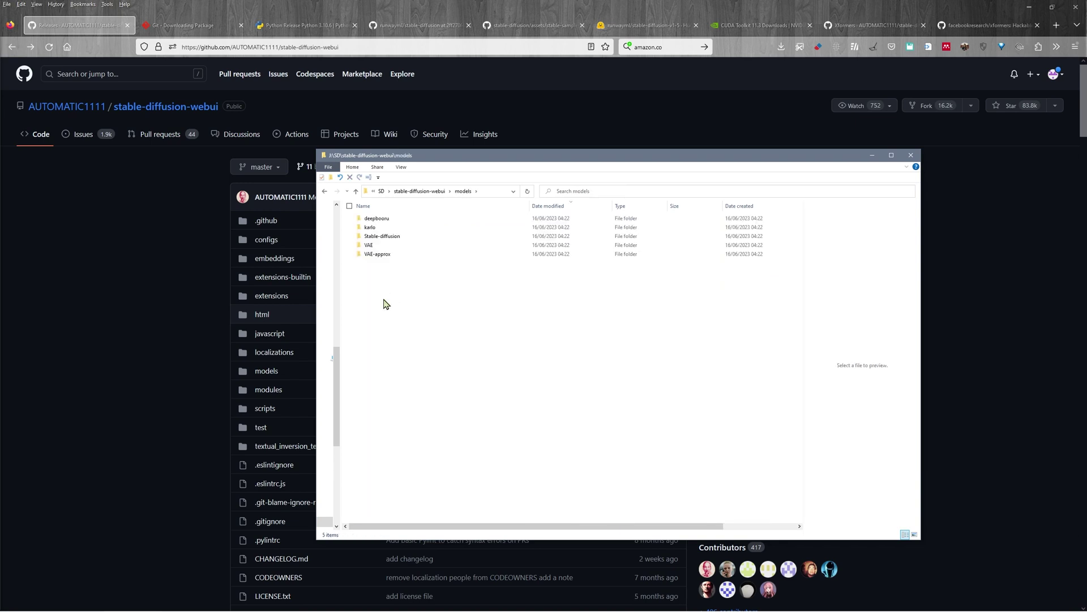
pyautogui.click(398, 237)
pyautogui.doubleClick(397, 238)
pyautogui.rightClick(410, 258)
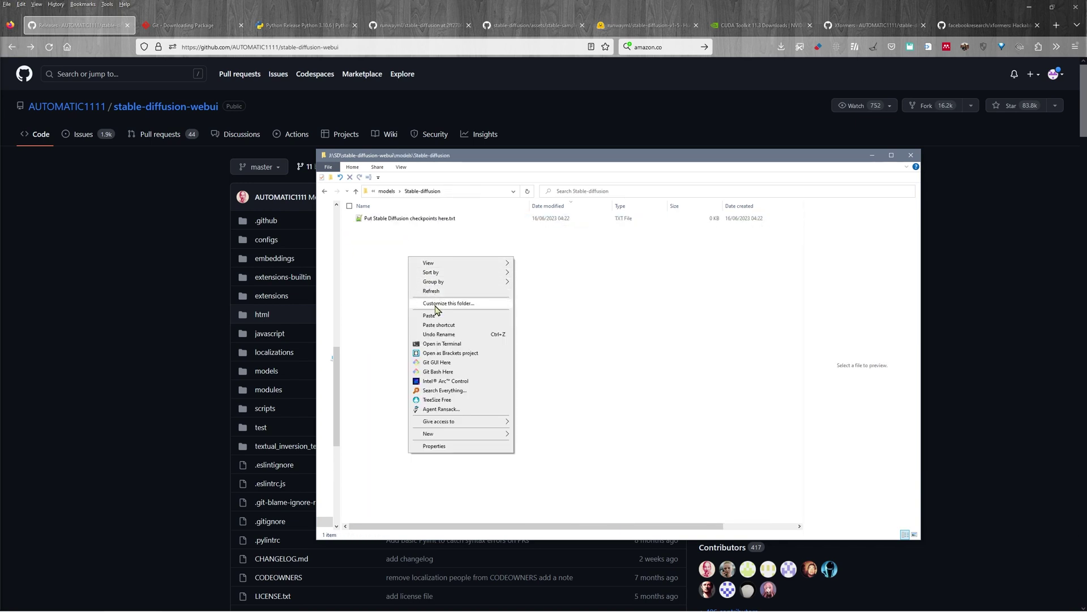
pyautogui.click(440, 316)
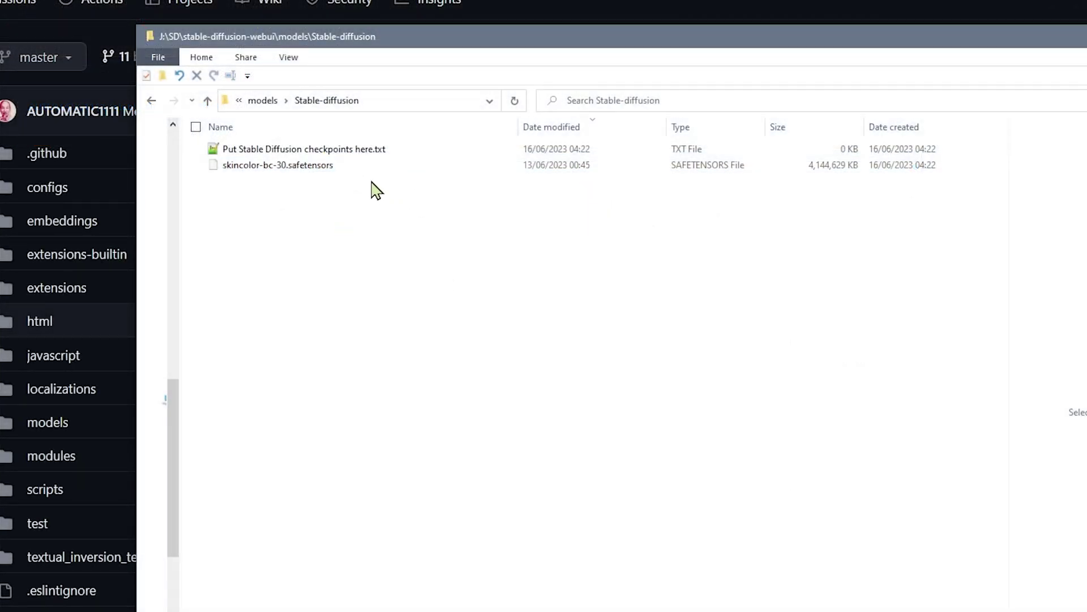
pyautogui.click(376, 189)
pyautogui.moveTo(369, 42); pyautogui.dragTo(456, 146)
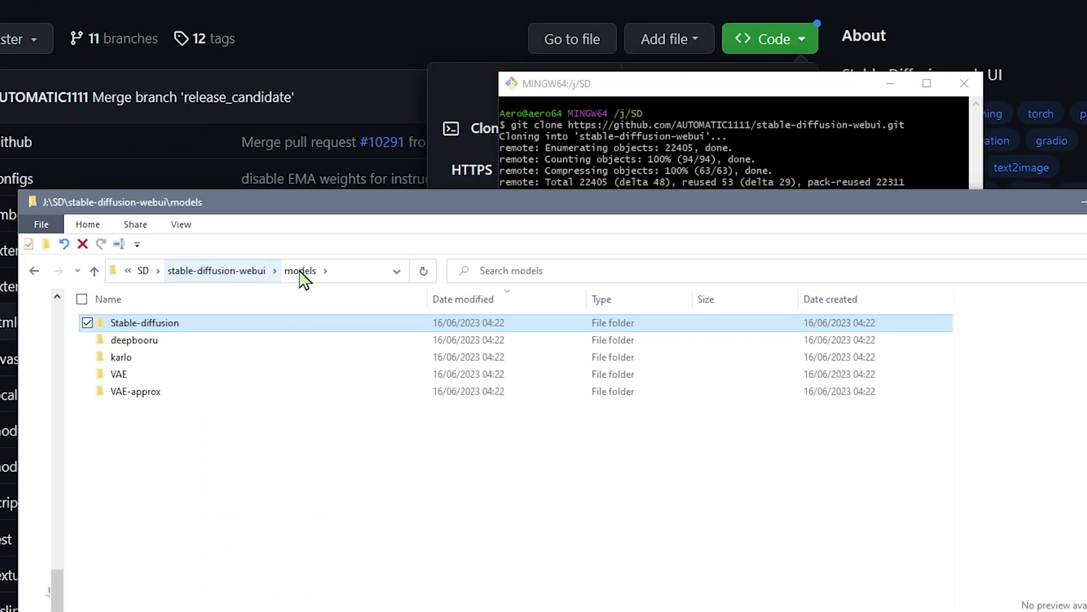
# Step: Return to J:\SD\stable-diffusion-webui, resize the Explorer window, and preview webui-user.bat
pyautogui.click(143, 271)
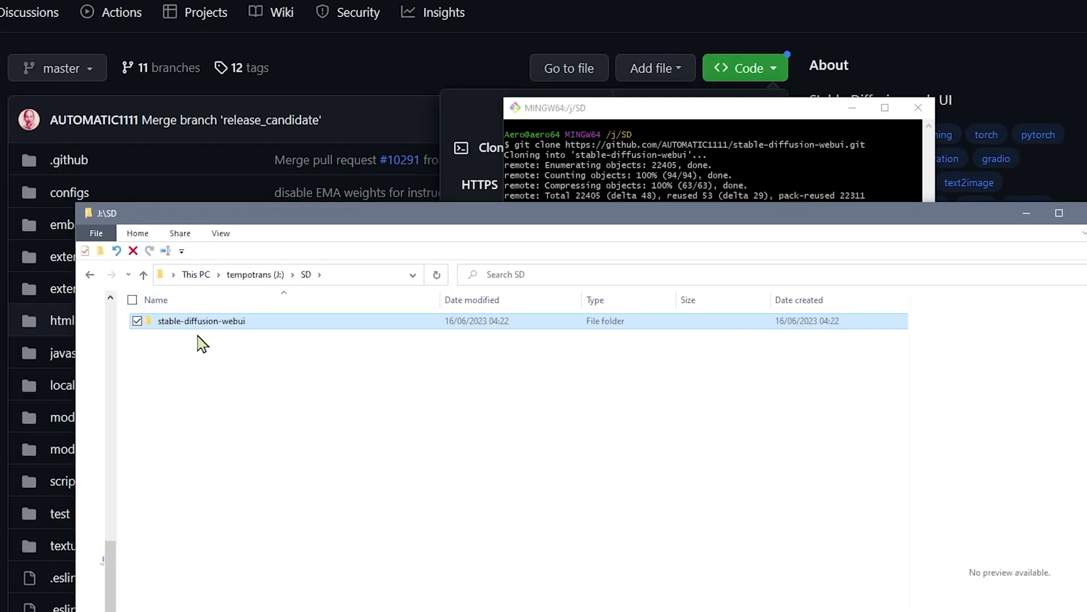
pyautogui.doubleClick(215, 323)
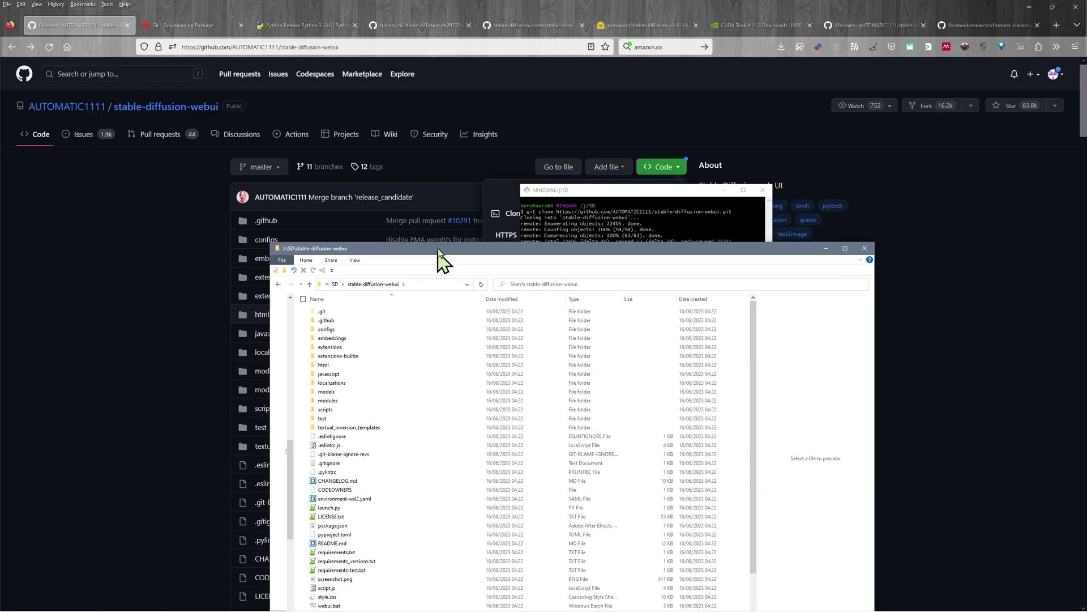
pyautogui.moveTo(371, 221); pyautogui.dragTo(347, 41)
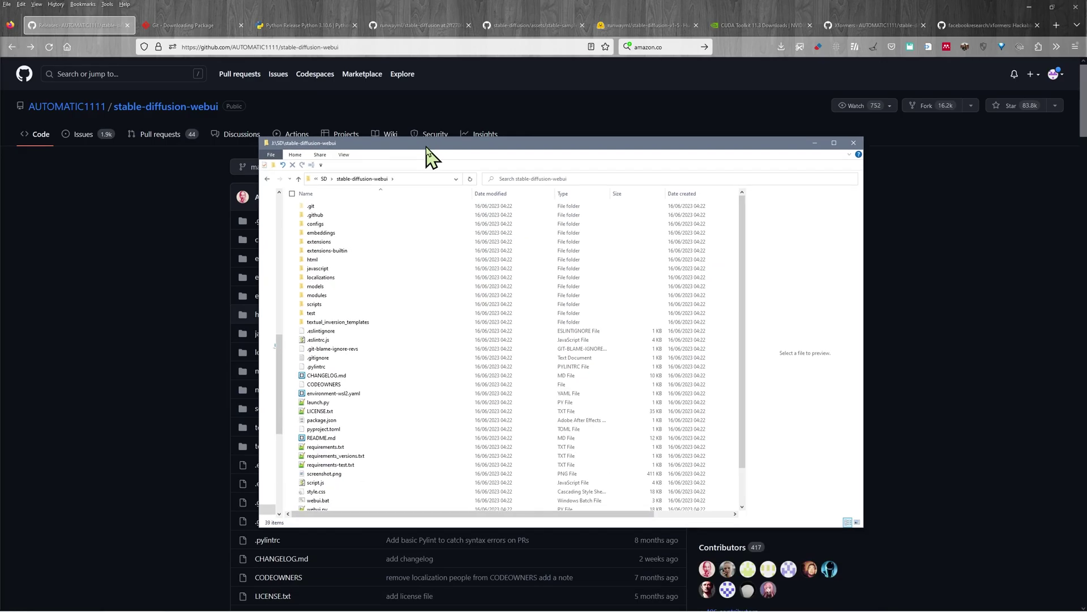
pyautogui.scroll(-1, 276, 537)
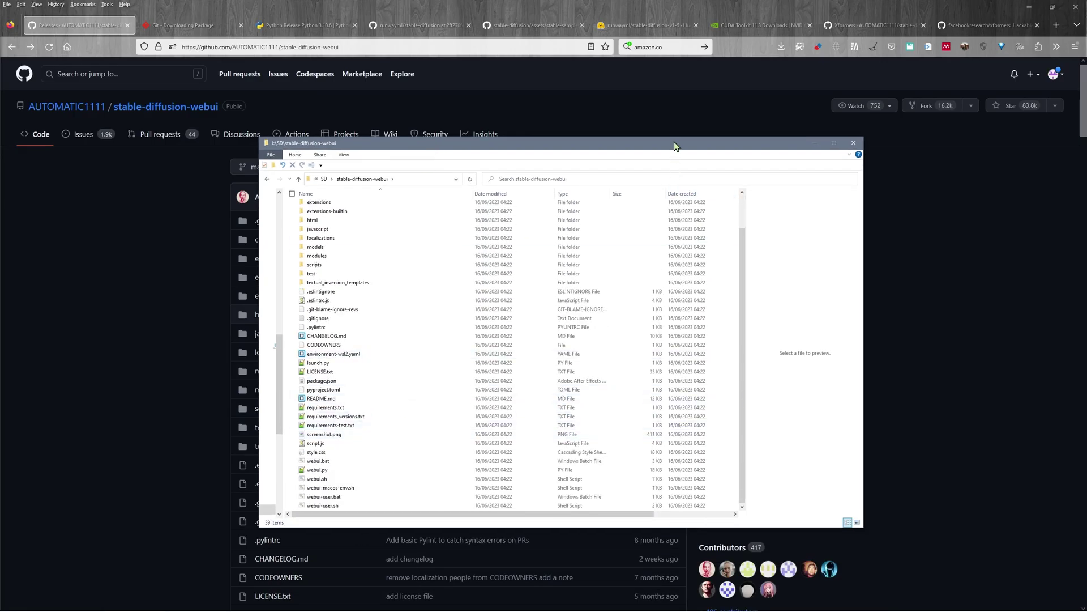
pyautogui.moveTo(677, 141); pyautogui.dragTo(671, 209)
pyautogui.moveTo(598, 216); pyautogui.dragTo(601, 129)
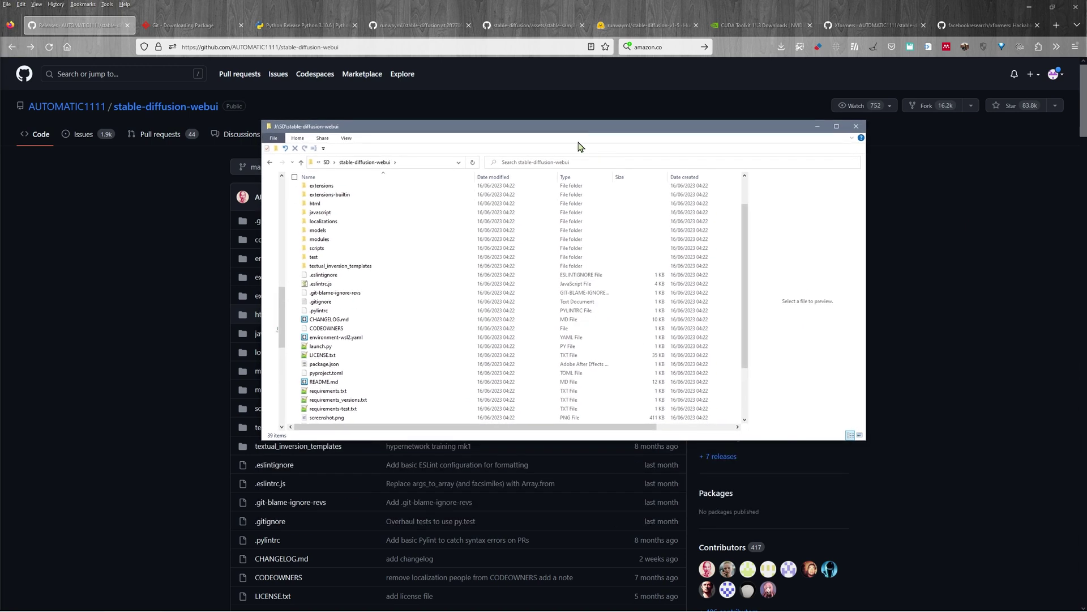
pyautogui.scroll(-3, 368, 338)
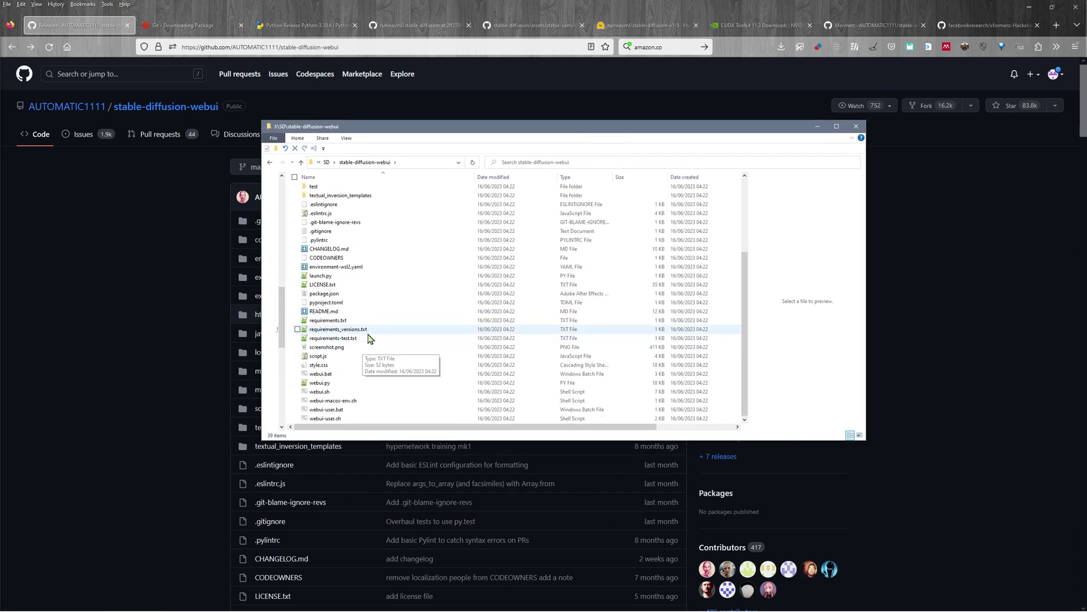
pyautogui.click(336, 411)
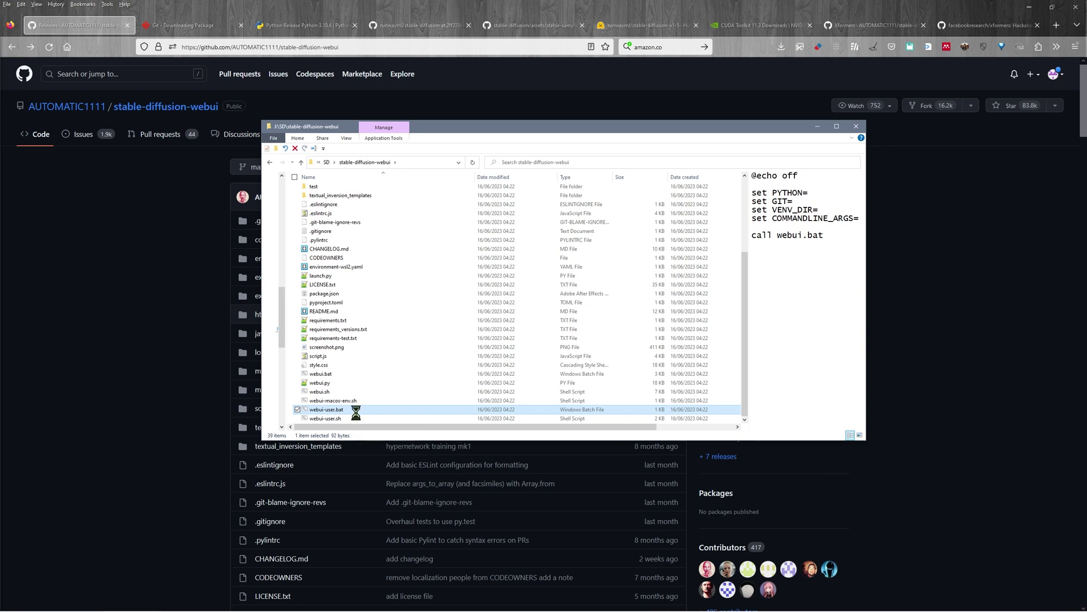
# Step: Open webui-user.bat in Notepad++ and place the editor beside File Explorer
pyautogui.rightClick(353, 414)
pyautogui.click(397, 264)
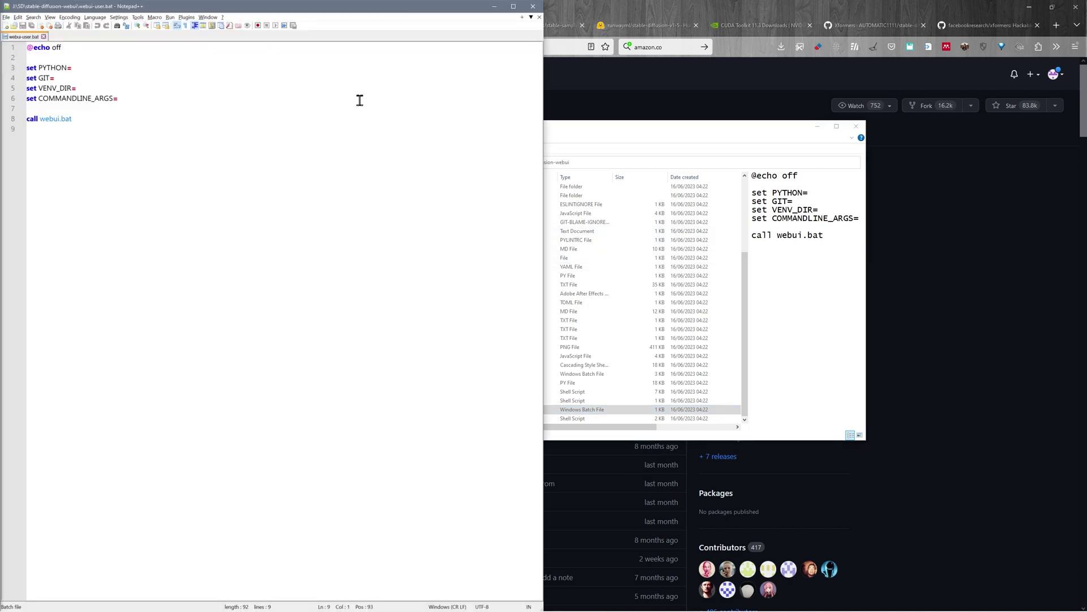
pyautogui.moveTo(195, 7); pyautogui.dragTo(761, 230)
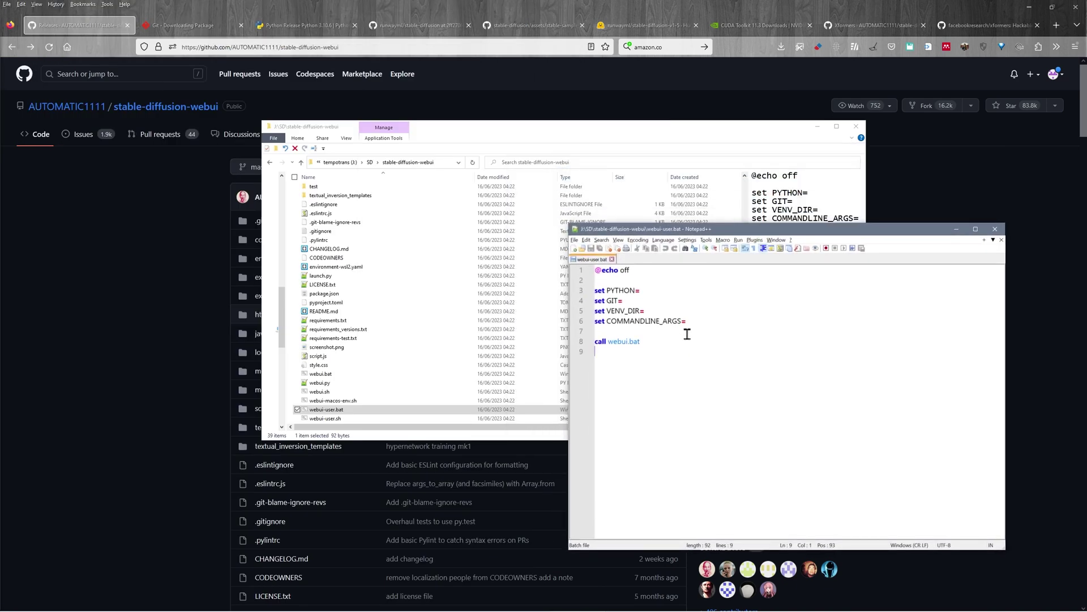
# Step: Set PYTHON on line 3 to "J:\PYTHON\python.exe"
pyautogui.click(656, 290)
pyautogui.write('"')
pyautogui.write('J:\\PYTHON\\')
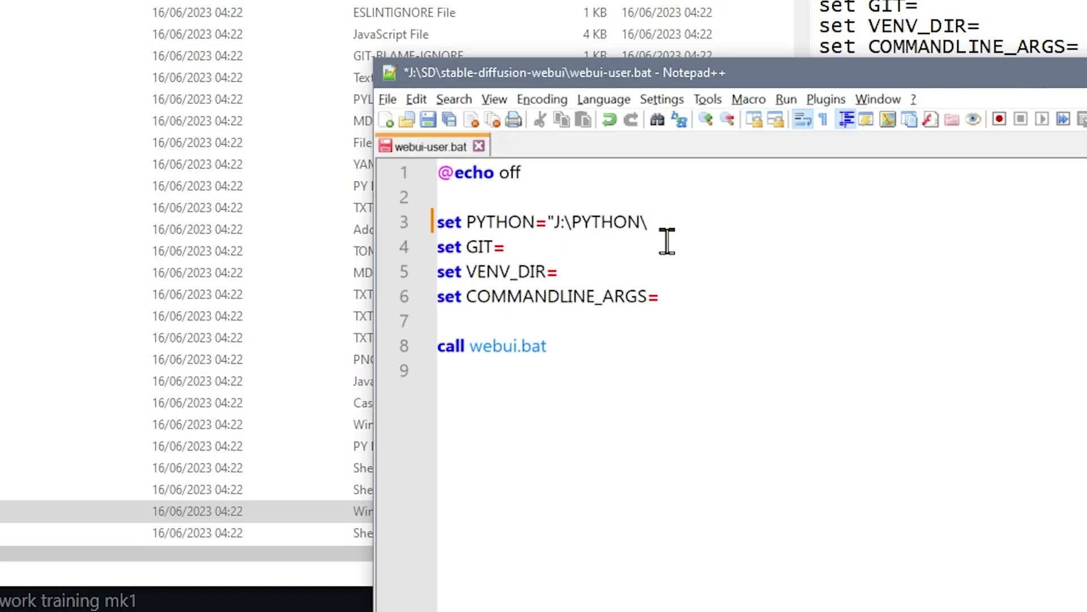
pyautogui.write('p')
pyautogui.write('ython.exe')
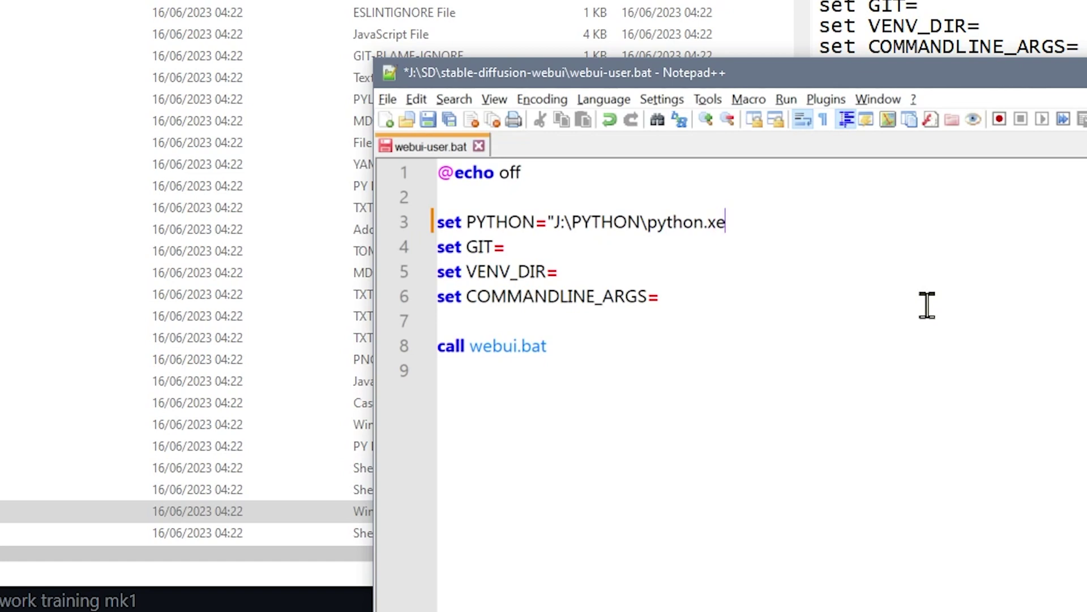
pyautogui.press('BackSpace')
pyautogui.press('BackSpace')
pyautogui.write('exe"')
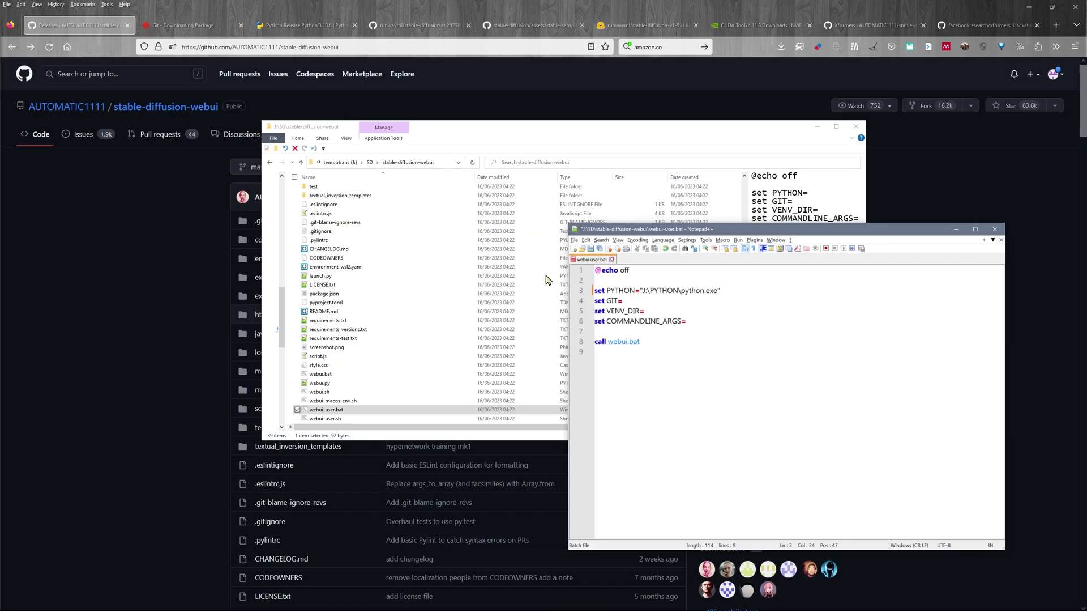
# Step: Confirm python.exe is present in the J:\PYTHON folder
pyautogui.click(370, 162)
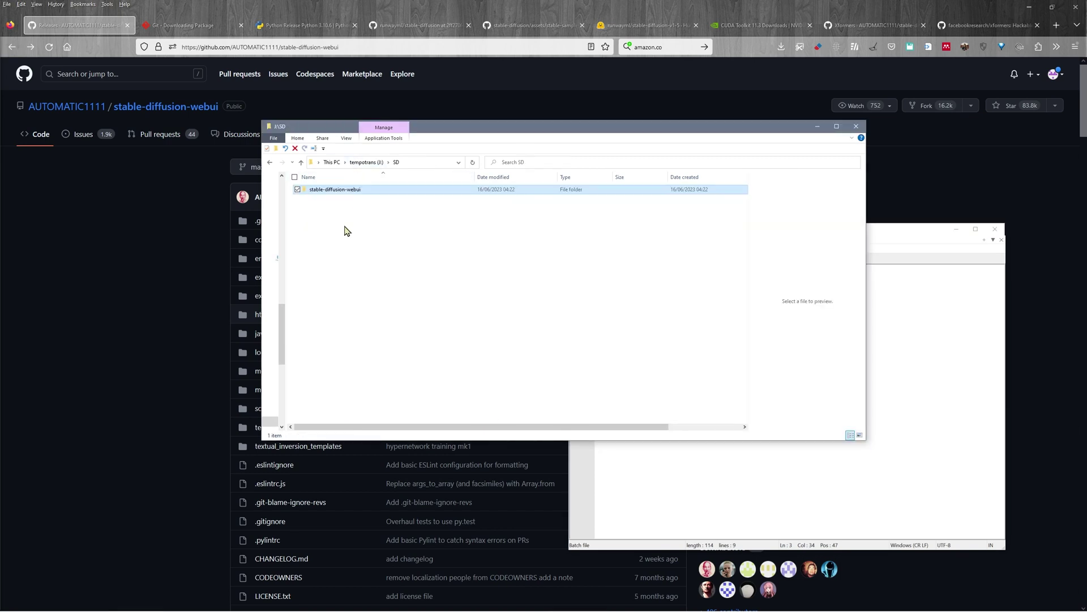
pyautogui.click(368, 162)
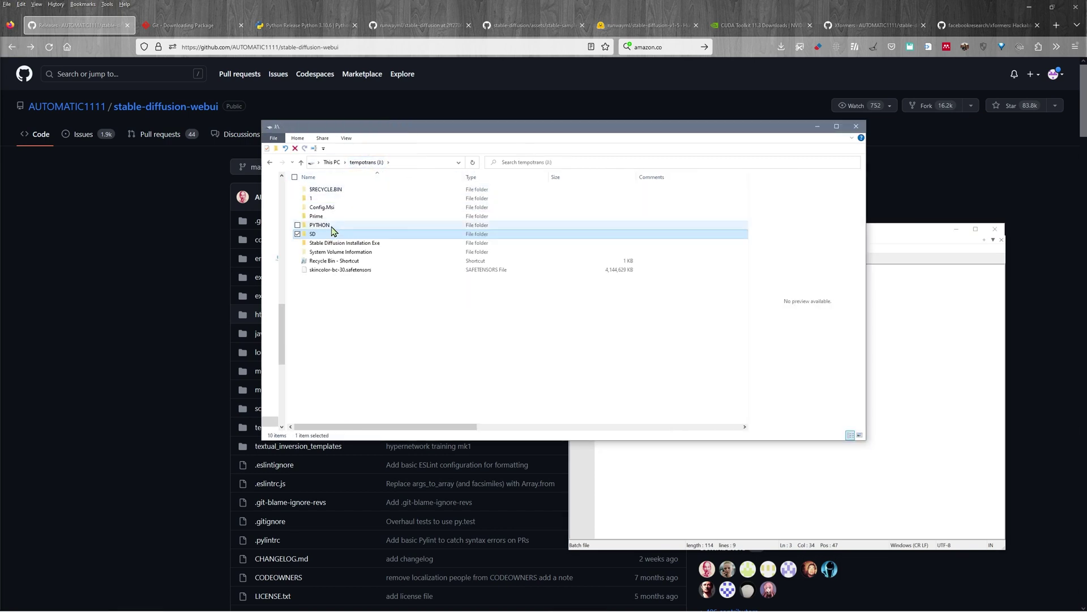
pyautogui.doubleClick(332, 227)
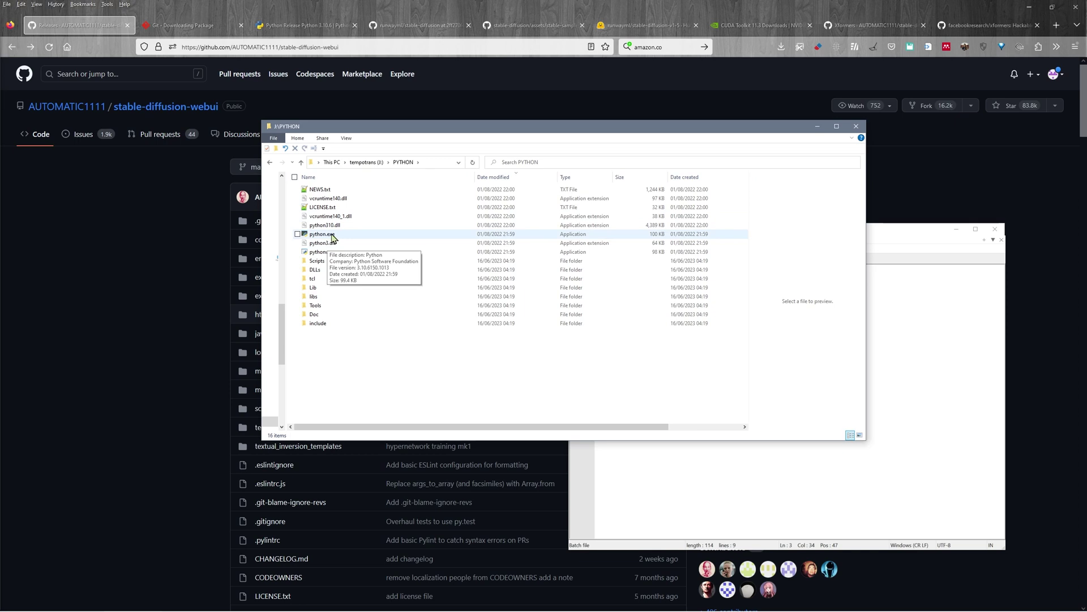
# Step: Place the cursor on the COMMANDLINE_ARGS line and bring up the CUDA Toolkit 11.3 page
pyautogui.click(731, 450)
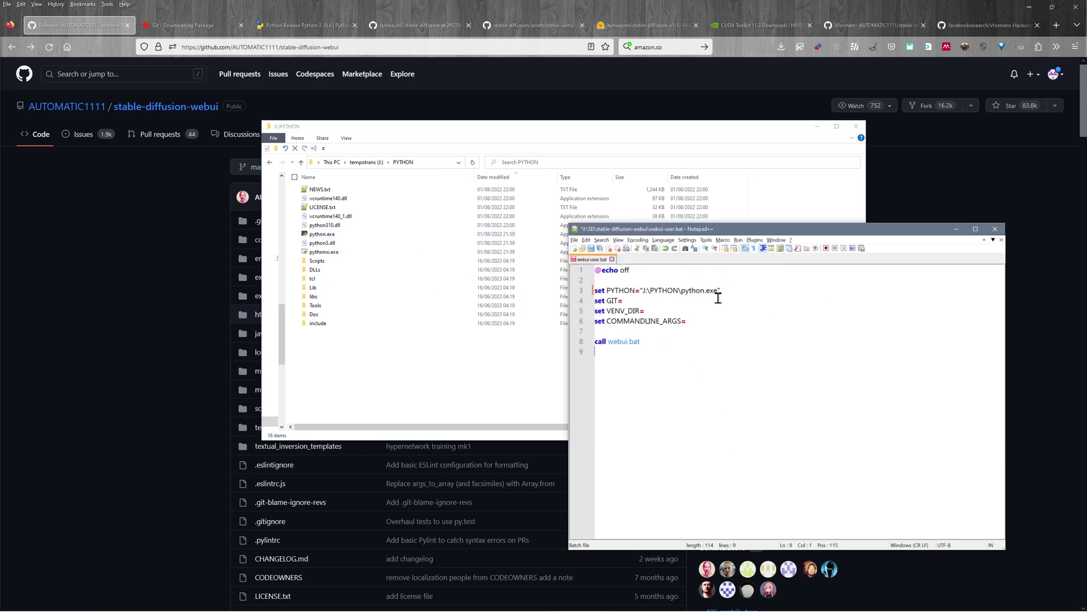
pyautogui.click(696, 329)
pyautogui.click(689, 322)
pyautogui.click(744, 26)
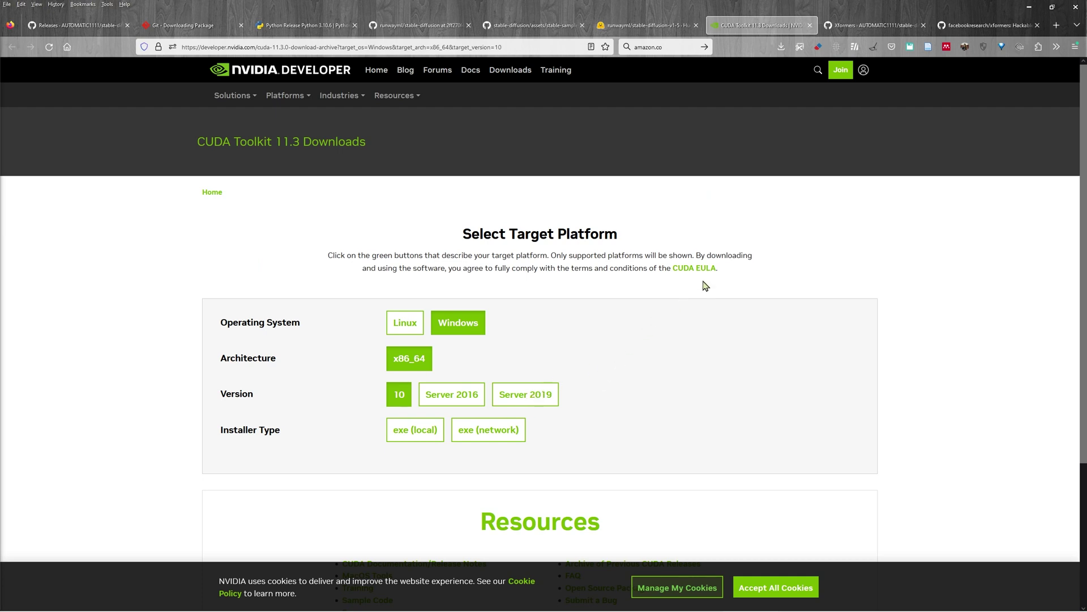
# Step: Read the Xformers wiki page and glance at the facebookresearch/xformers repository
pyautogui.click(874, 26)
pyautogui.scroll(-9, 574, 212)
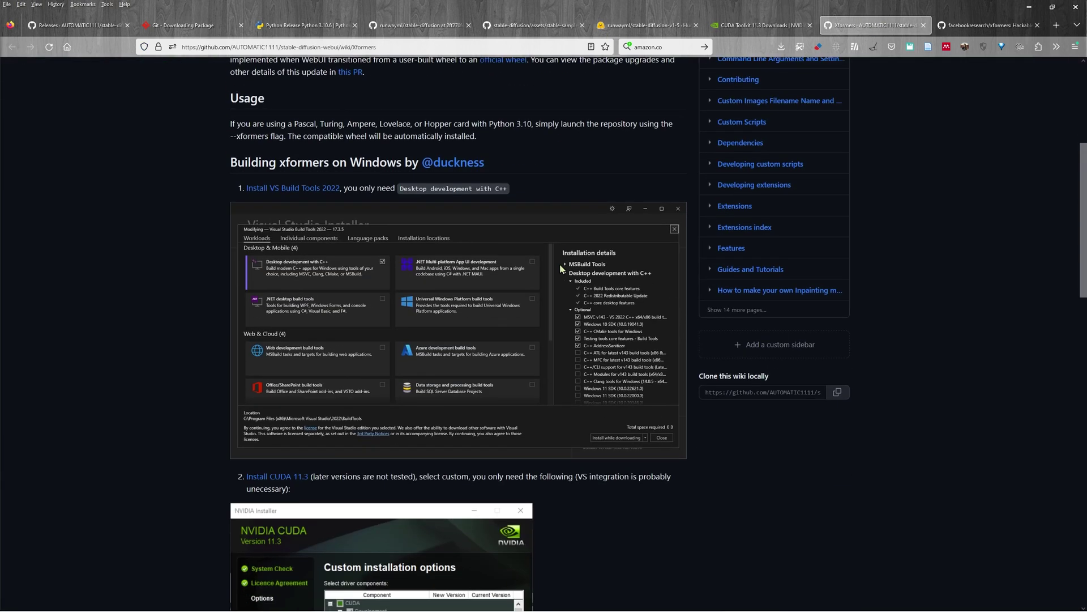
pyautogui.scroll(10, 592, 427)
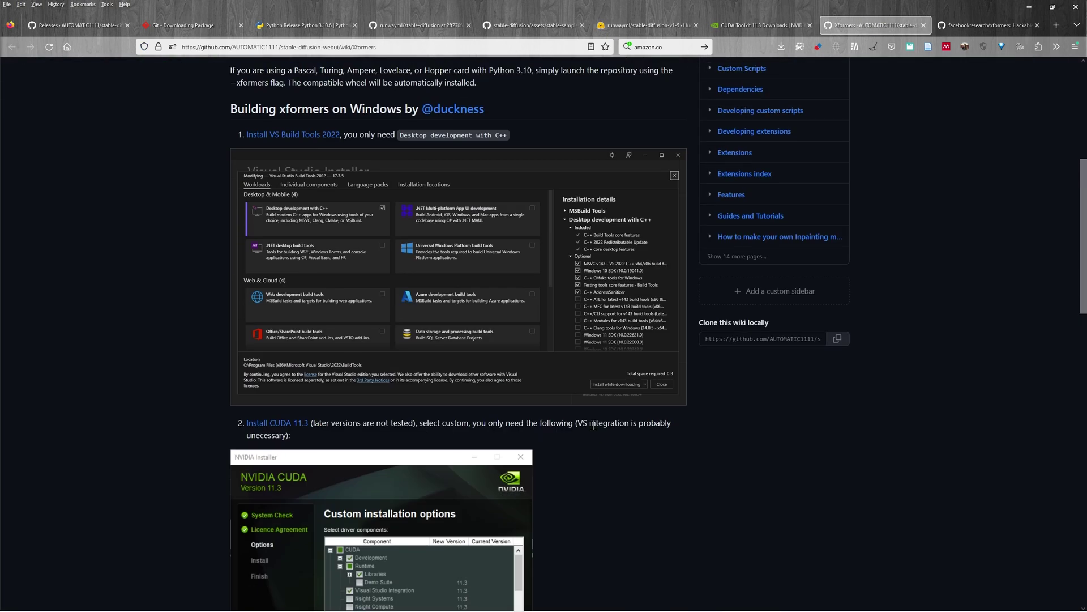
pyautogui.scroll(1, 586, 421)
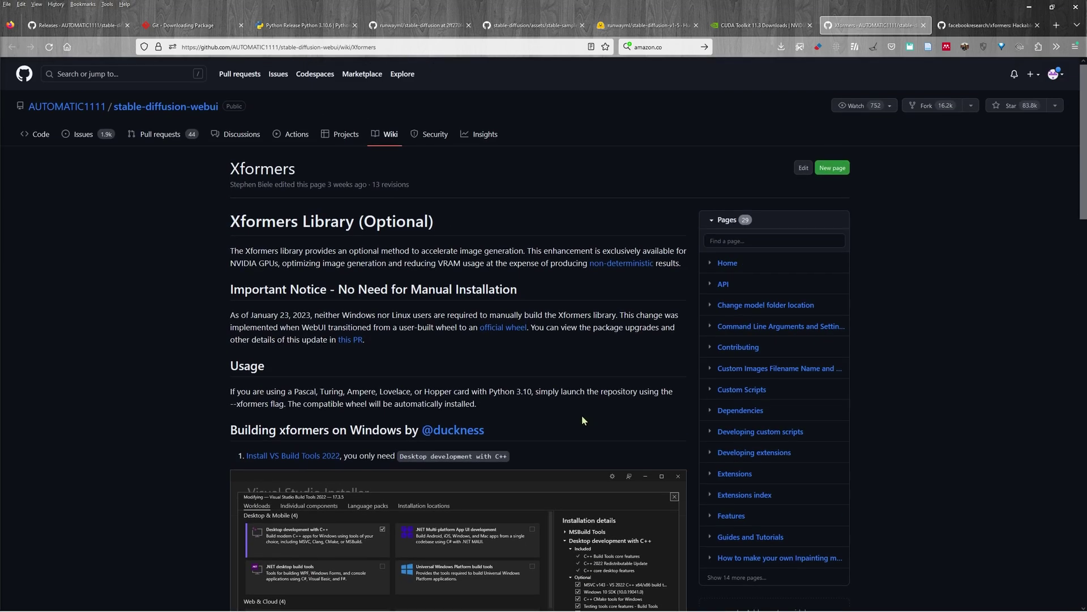
pyautogui.moveTo(317, 184); pyautogui.dragTo(232, 169)
pyautogui.click(244, 180)
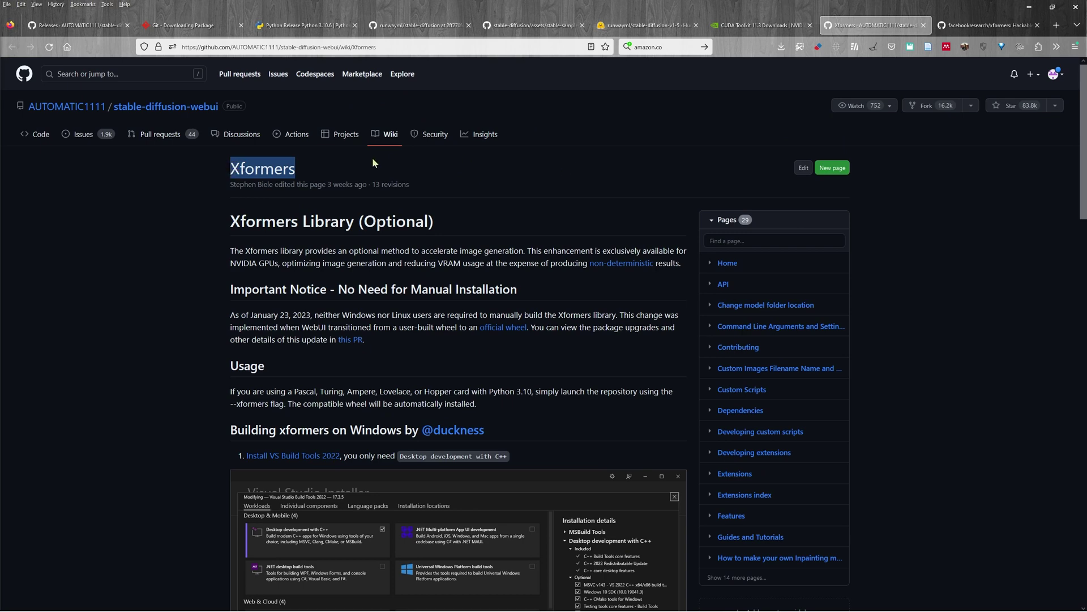
pyautogui.click(988, 25)
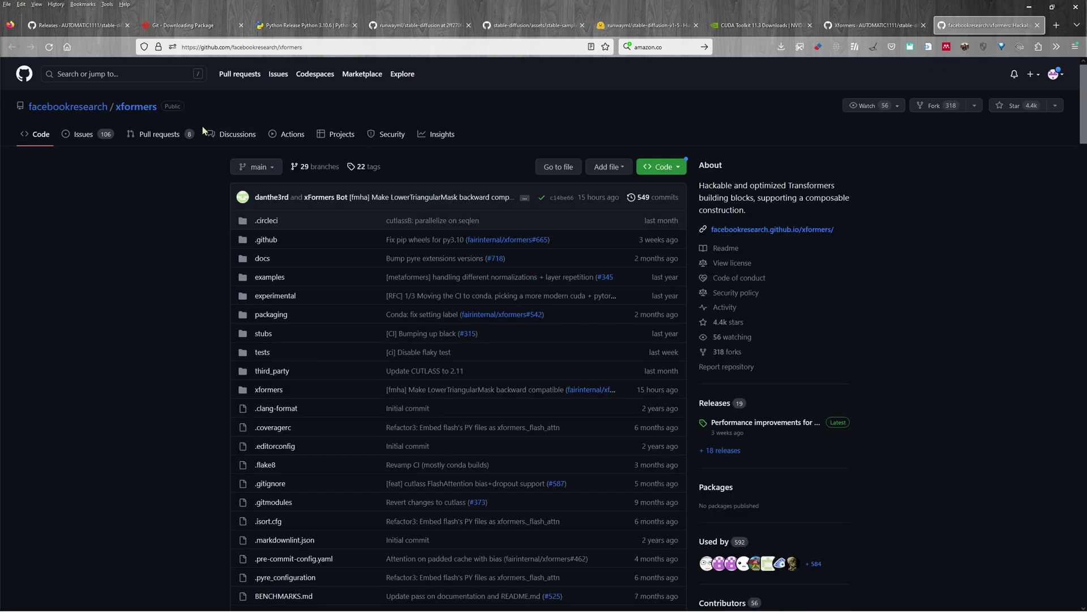
pyautogui.click(828, 26)
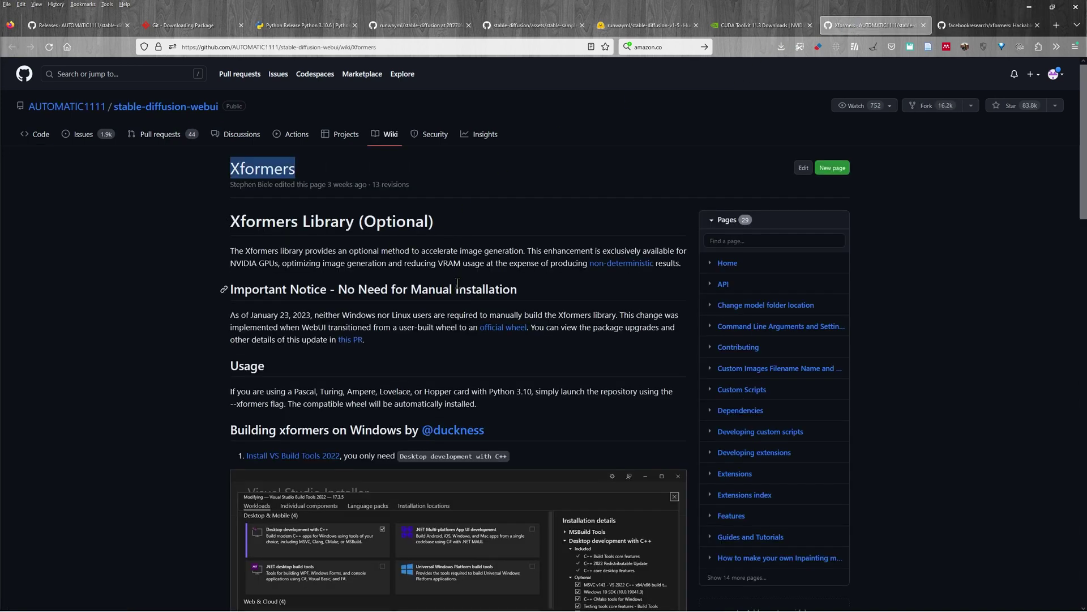
# Step: Review the wiki's --xformers launch guidance, then return to webui-user.bat in Notepad++
pyautogui.scroll(-5, 458, 284)
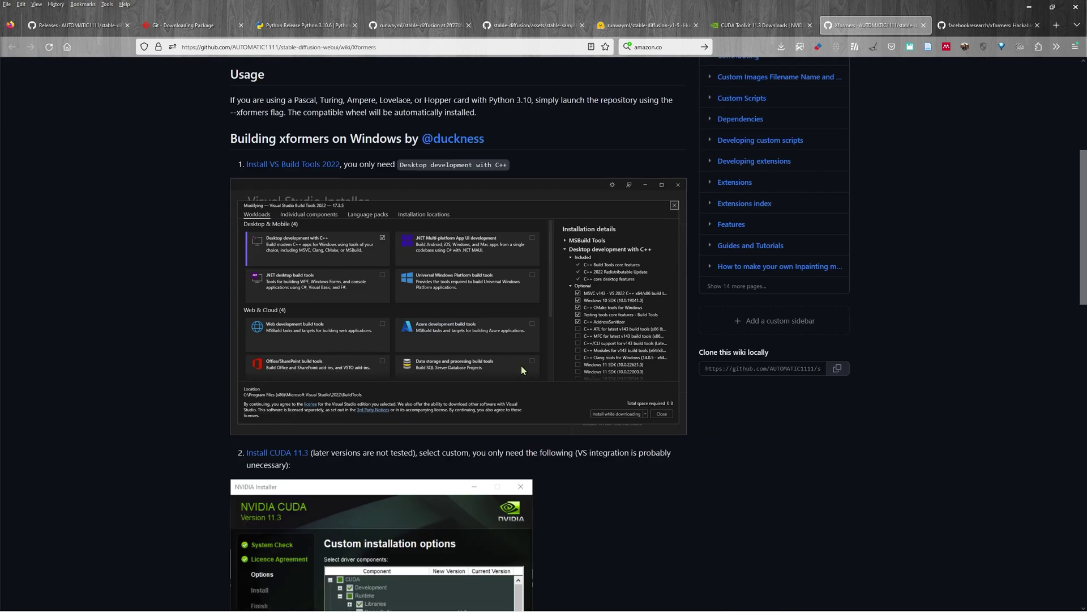
pyautogui.scroll(-4, 522, 369)
pyautogui.scroll(2, 573, 422)
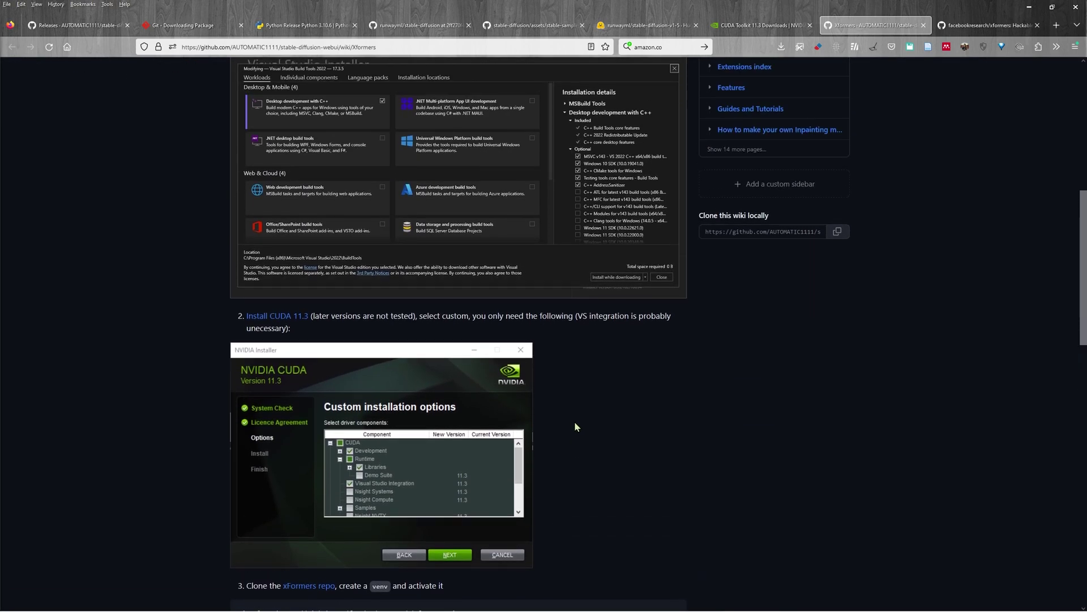
pyautogui.scroll(6, 574, 420)
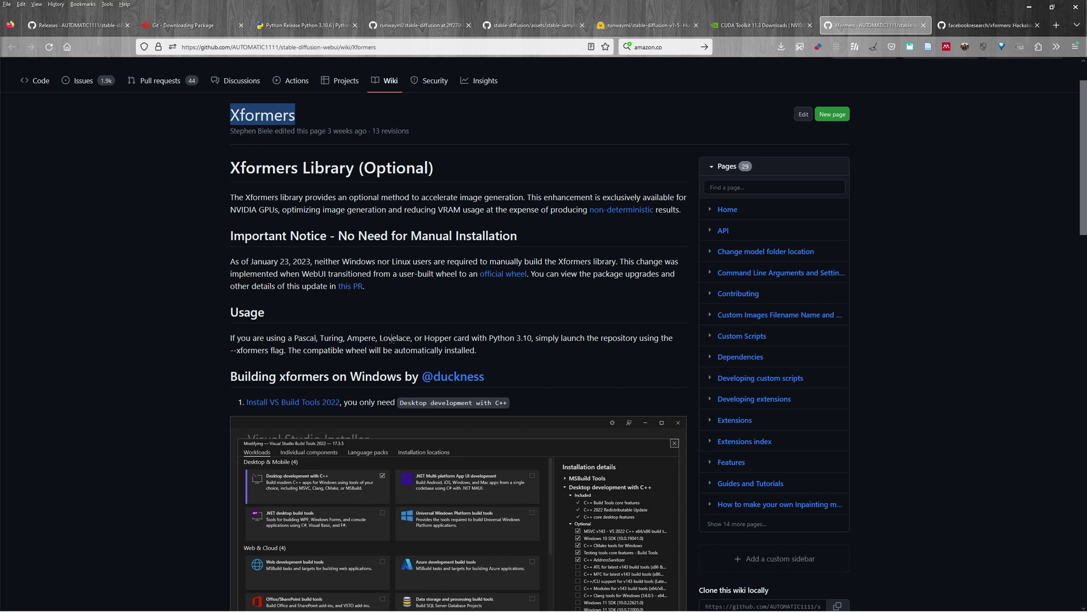
pyautogui.click(488, 340)
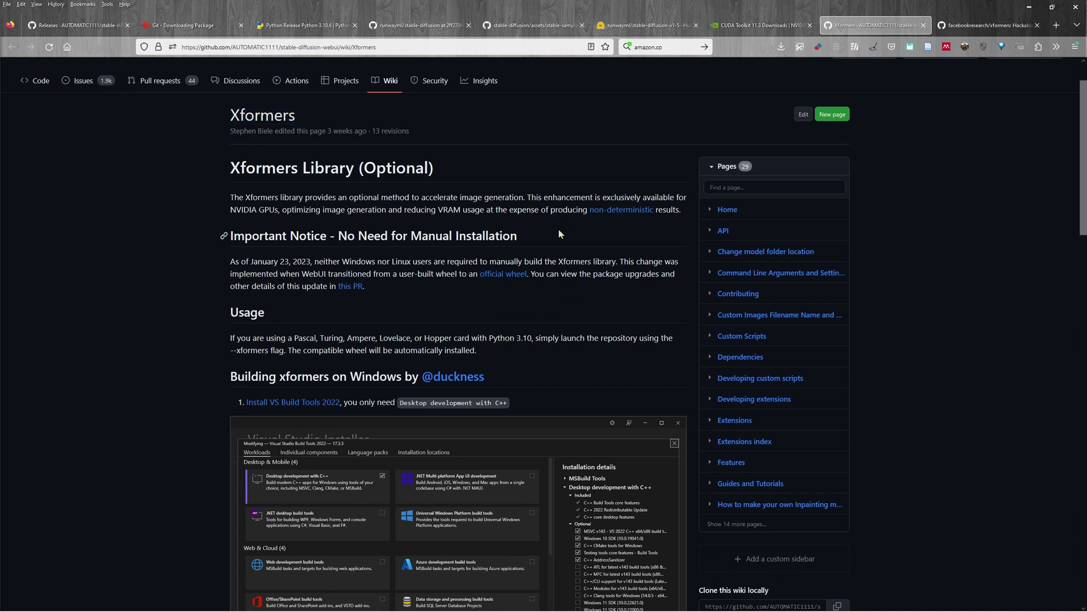
pyautogui.hotkey('alt', 'Tab')
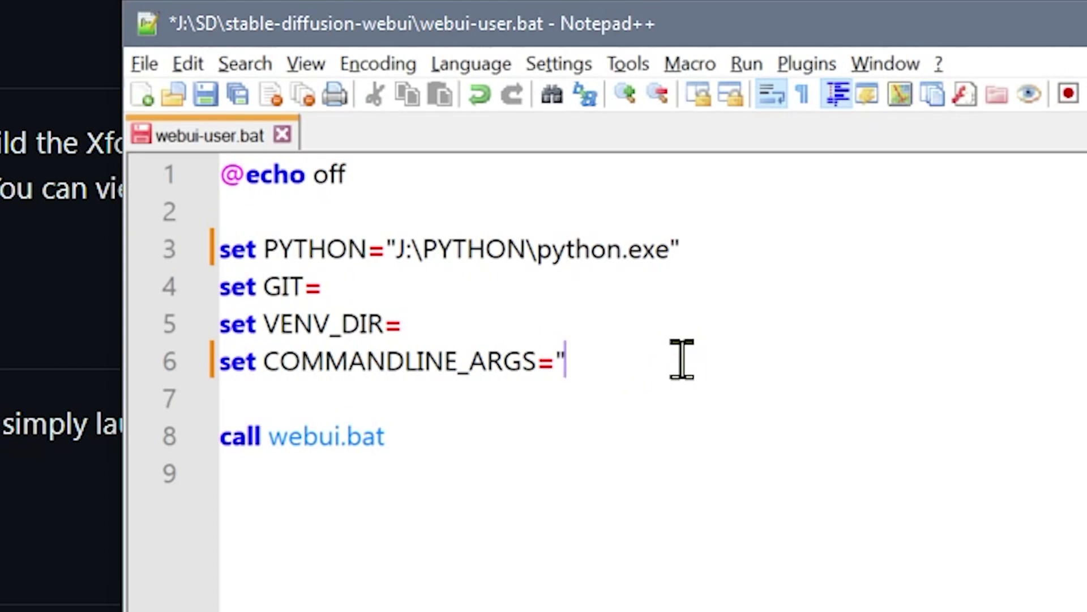
# Step: Enter "--xformers" as the COMMANDLINE_ARGS value and save webui-user.bat
pyautogui.write('--xf')
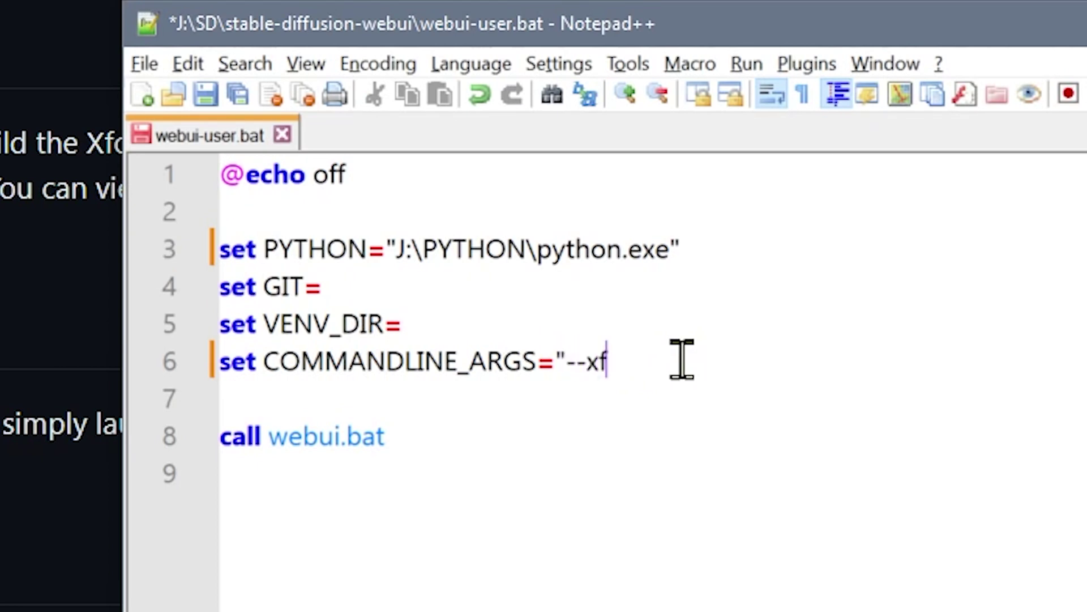
pyautogui.write('ormers')
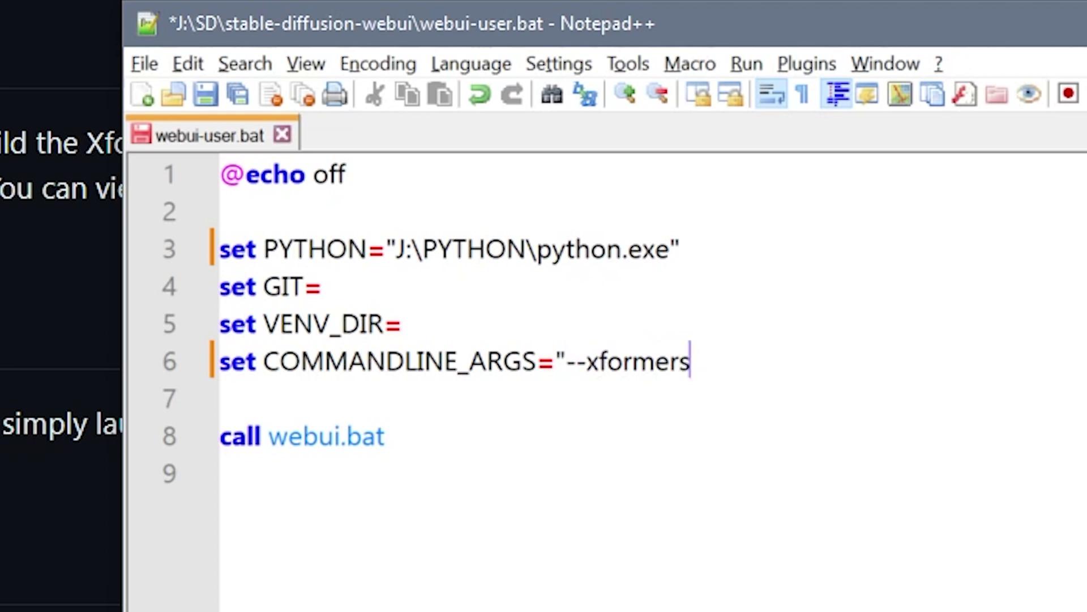
pyautogui.write('"')
pyautogui.click(207, 95)
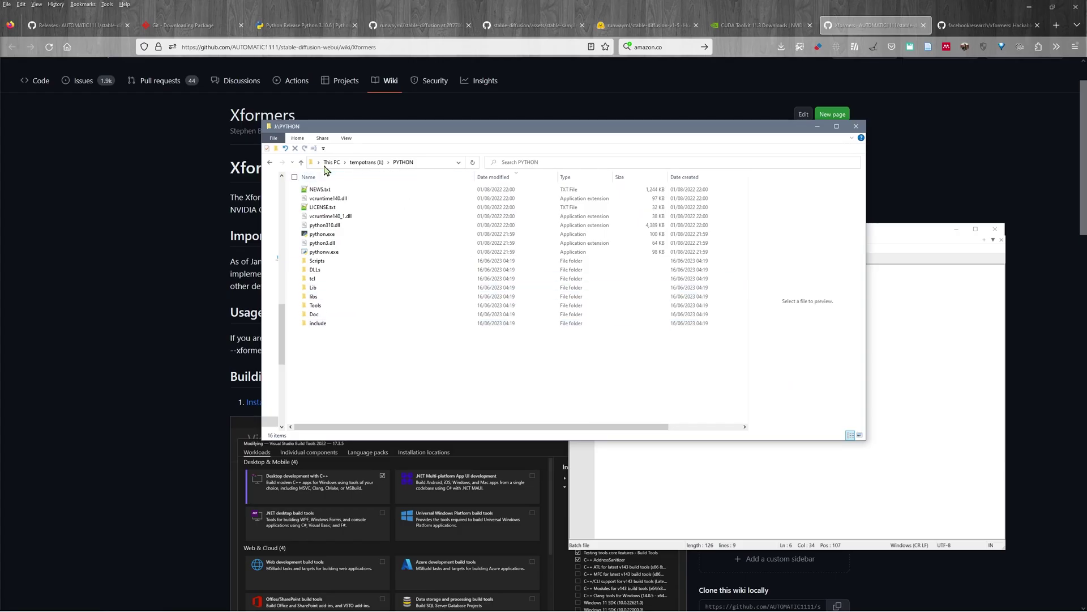
# Step: Run webui-user.bat from J:\SD\stable-diffusion-webui and move its console window aside
pyautogui.click(301, 163)
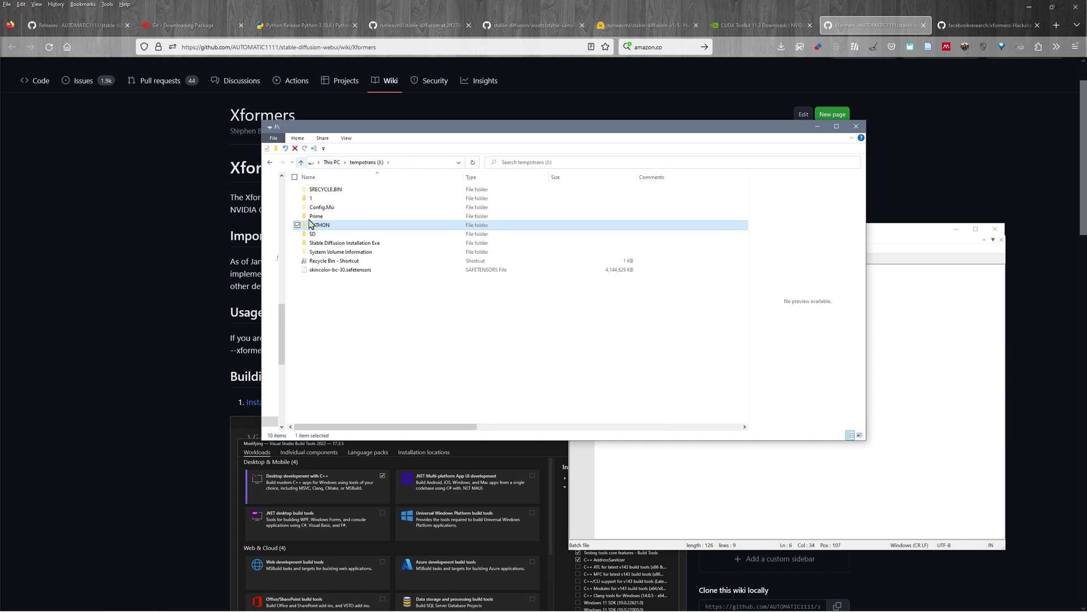
pyautogui.doubleClick(323, 236)
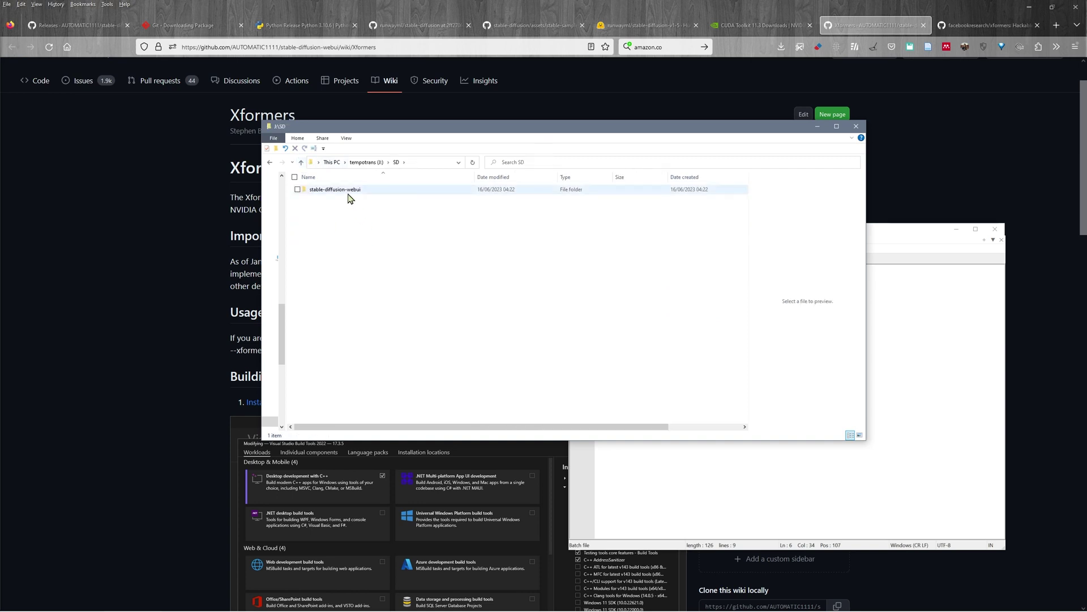
pyautogui.doubleClick(347, 191)
pyautogui.scroll(-4, 374, 406)
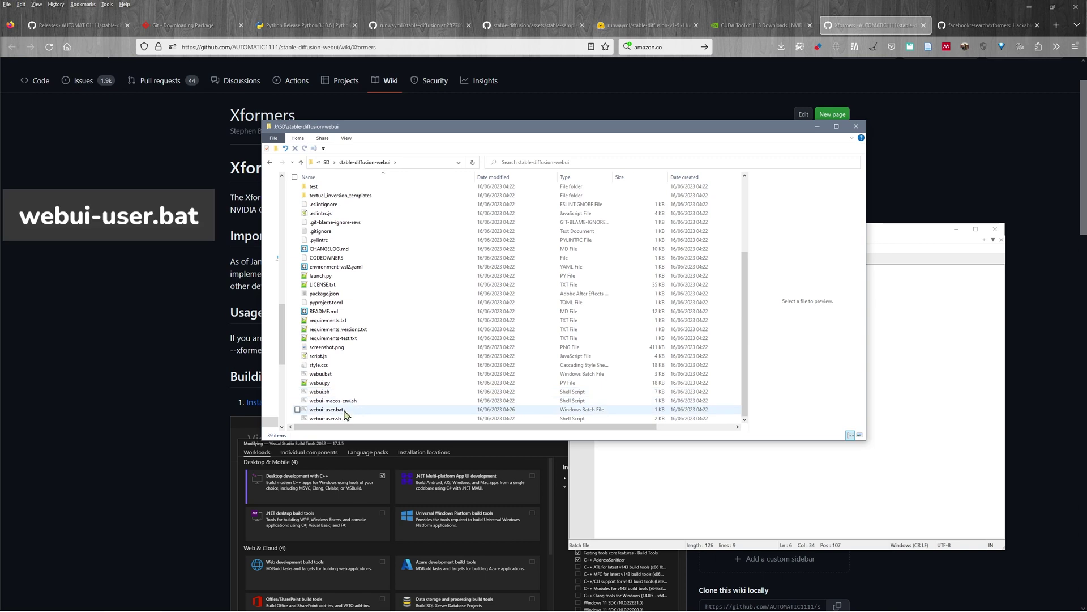
pyautogui.click(351, 410)
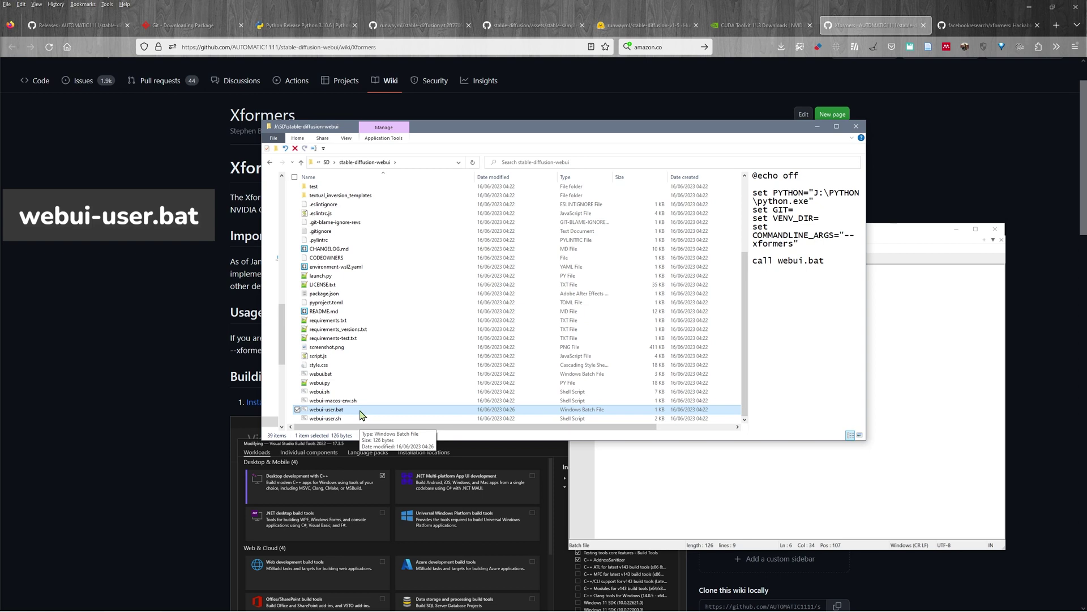
pyautogui.doubleClick(361, 410)
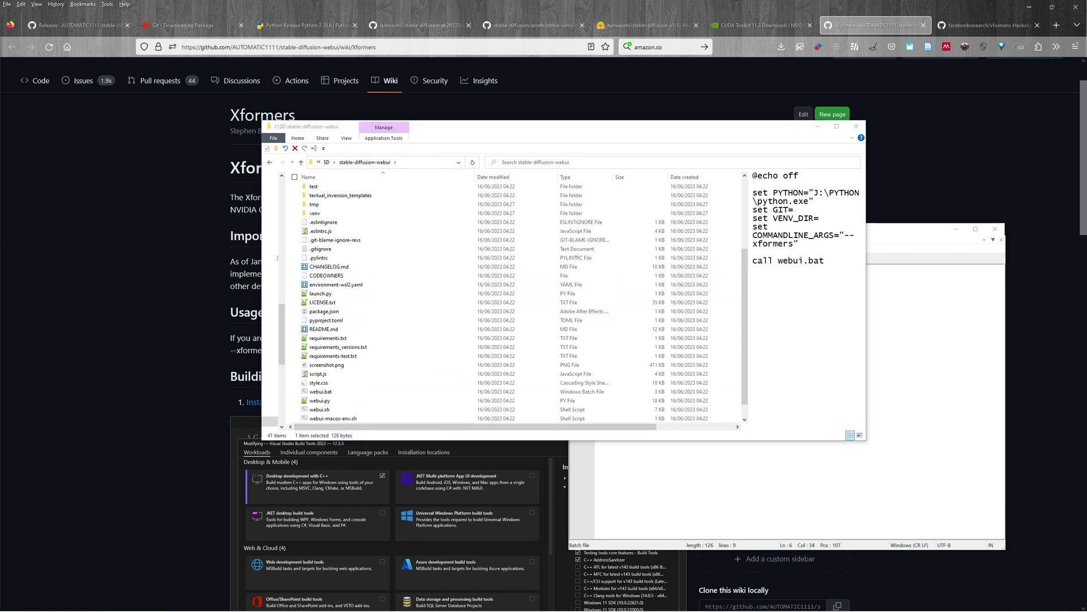
pyautogui.moveTo(456, 115); pyautogui.dragTo(584, 150)
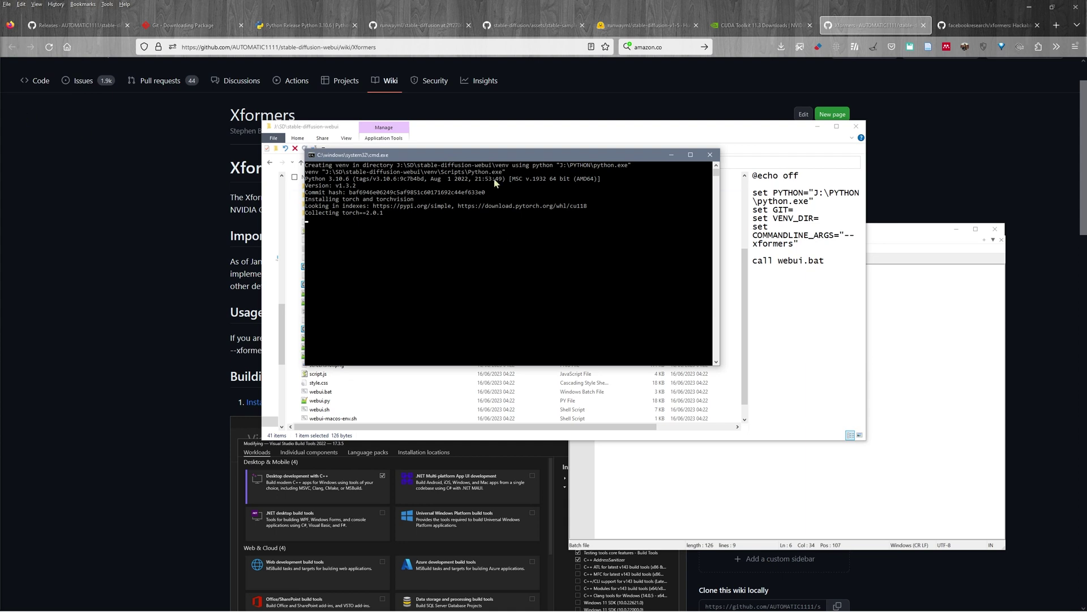
# Step: Check that models\Stable-diffusion holds skincolor-bc-30.safetensors while the console installs torch
pyautogui.moveTo(486, 155); pyautogui.dragTo(811, 274)
pyautogui.click(521, 142)
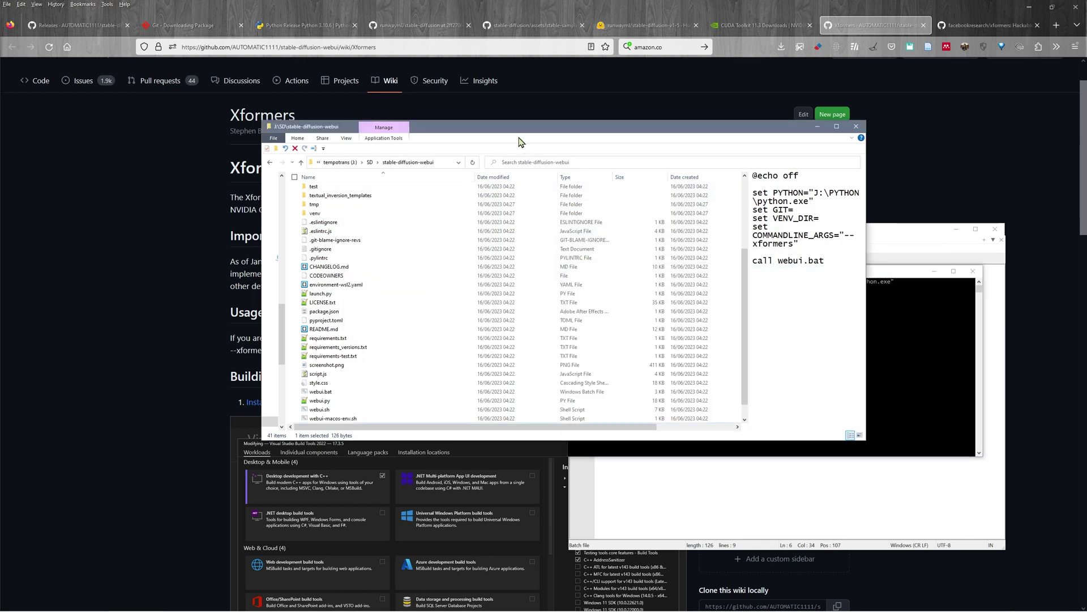
pyautogui.scroll(4, 498, 226)
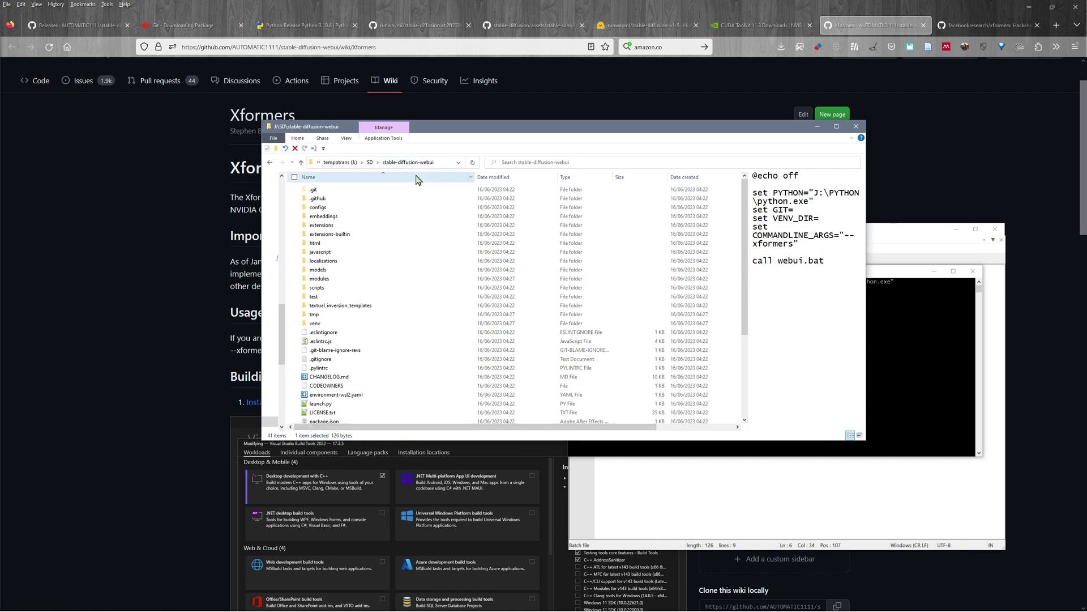
pyautogui.doubleClick(318, 269)
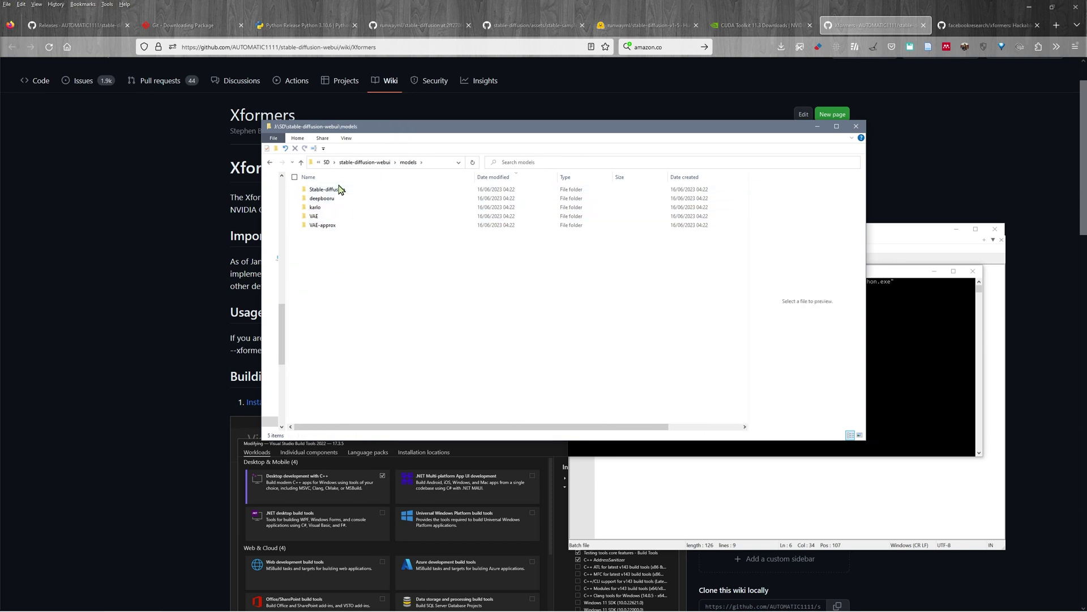
pyautogui.doubleClick(336, 192)
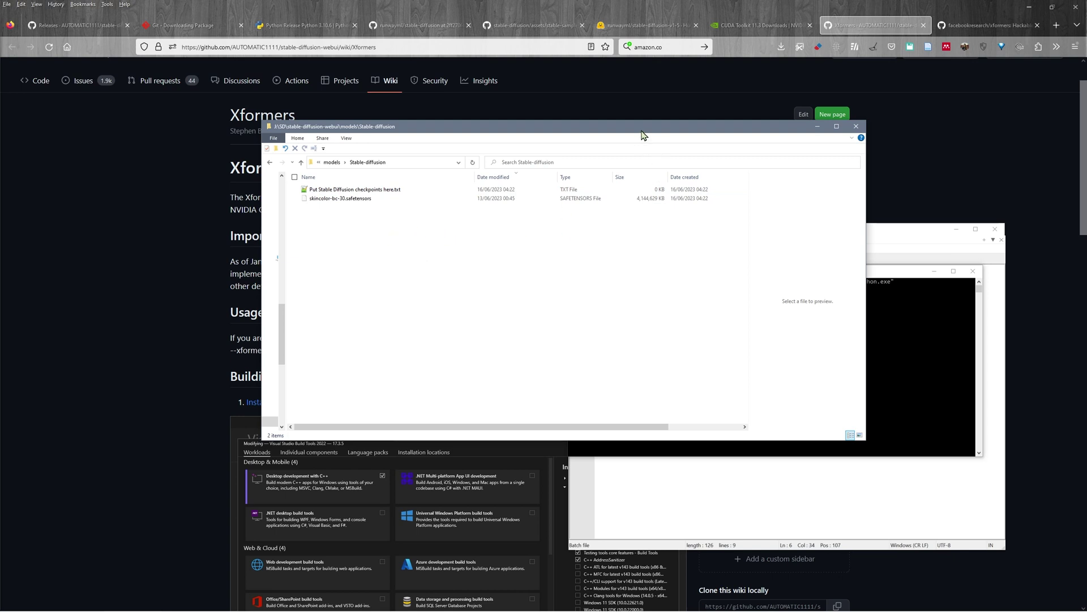
pyautogui.moveTo(644, 128); pyautogui.dragTo(398, 153)
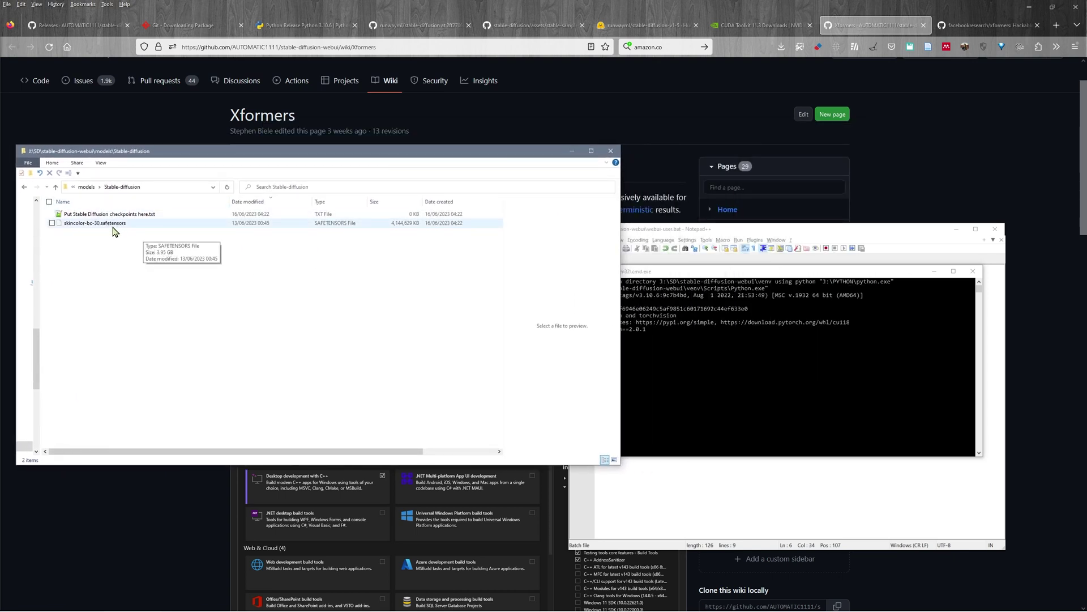
pyautogui.click(728, 266)
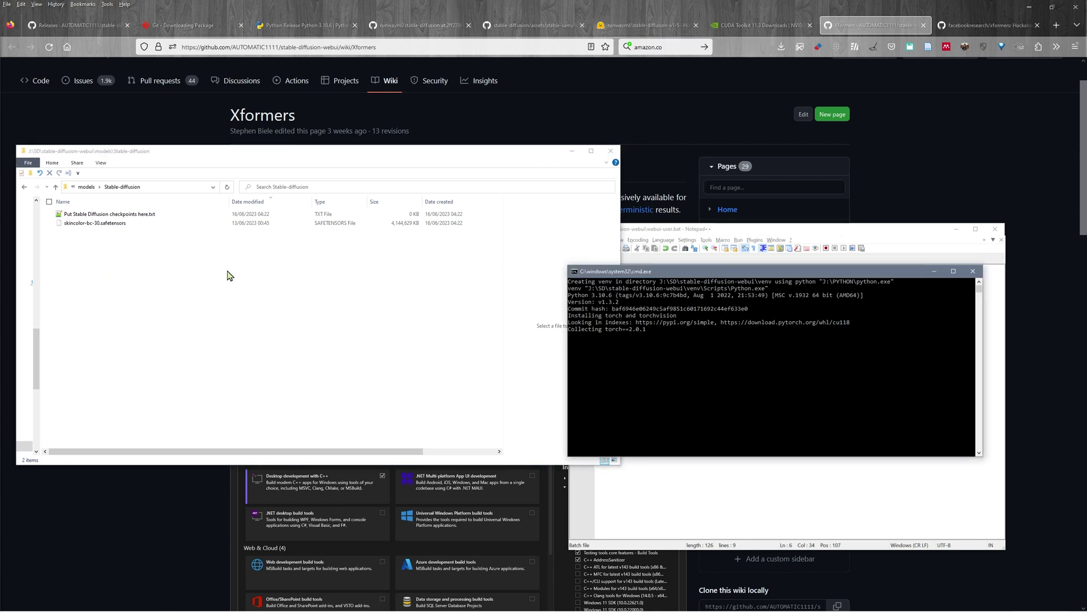
pyautogui.click(206, 280)
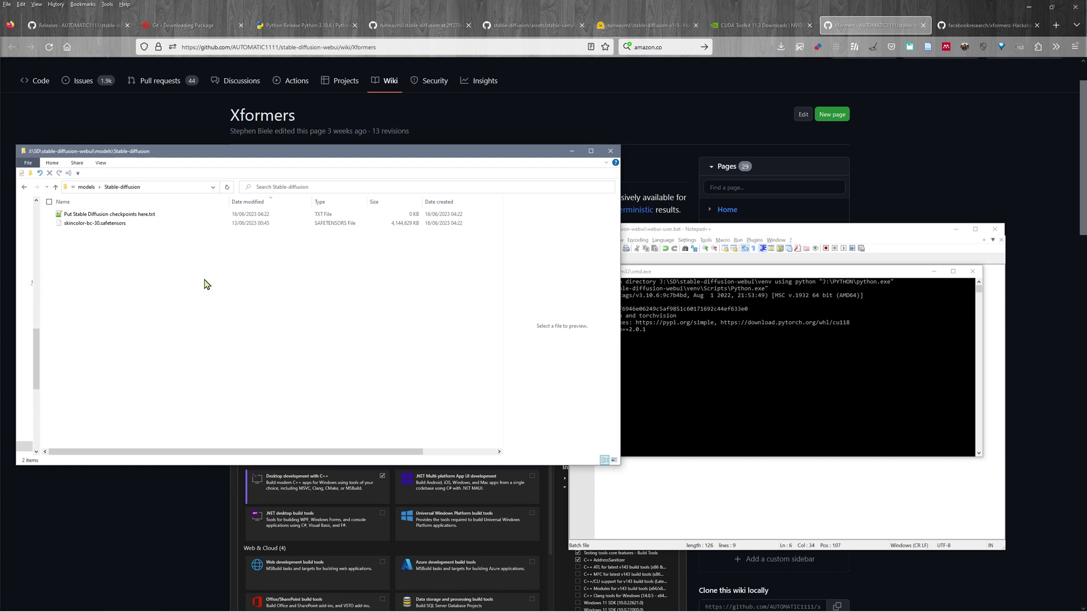
pyautogui.click(670, 269)
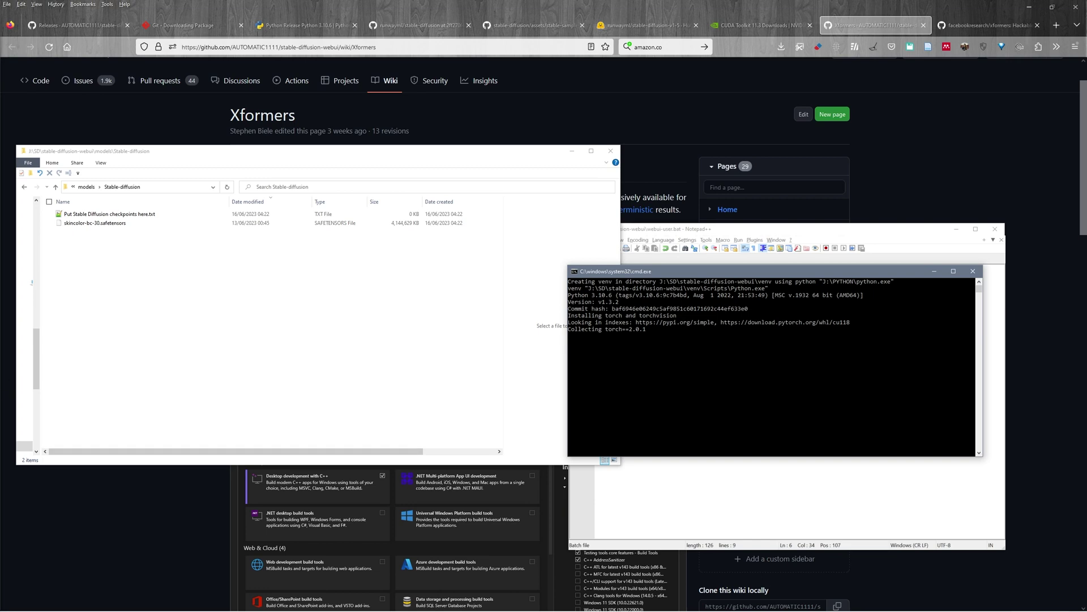
# Step: Check the finished install in the console and minimize File Explorer
pyautogui.click(748, 429)
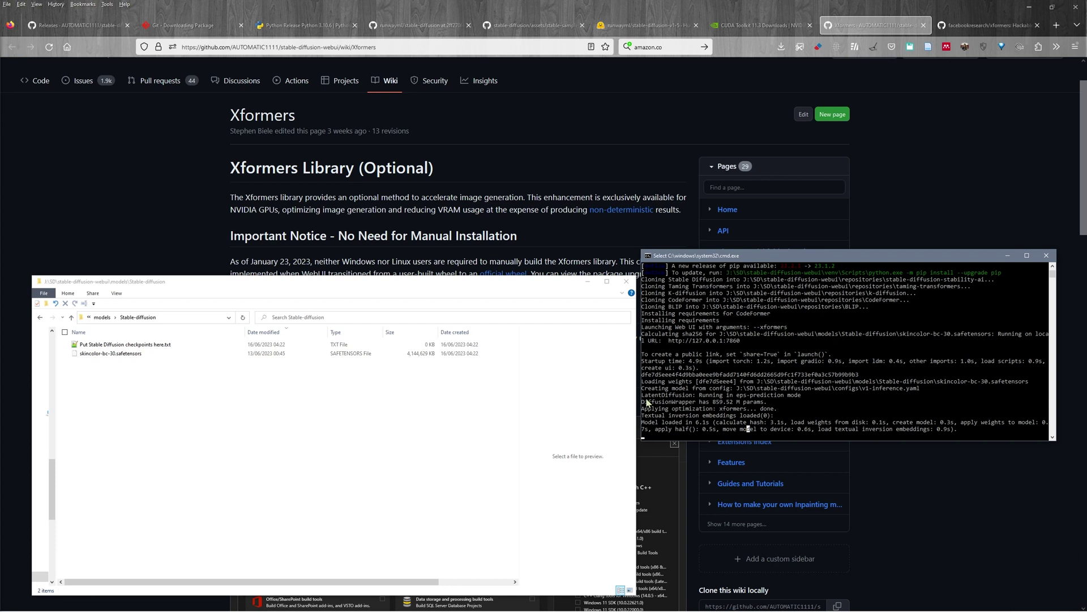
pyautogui.moveTo(836, 260); pyautogui.dragTo(849, 285)
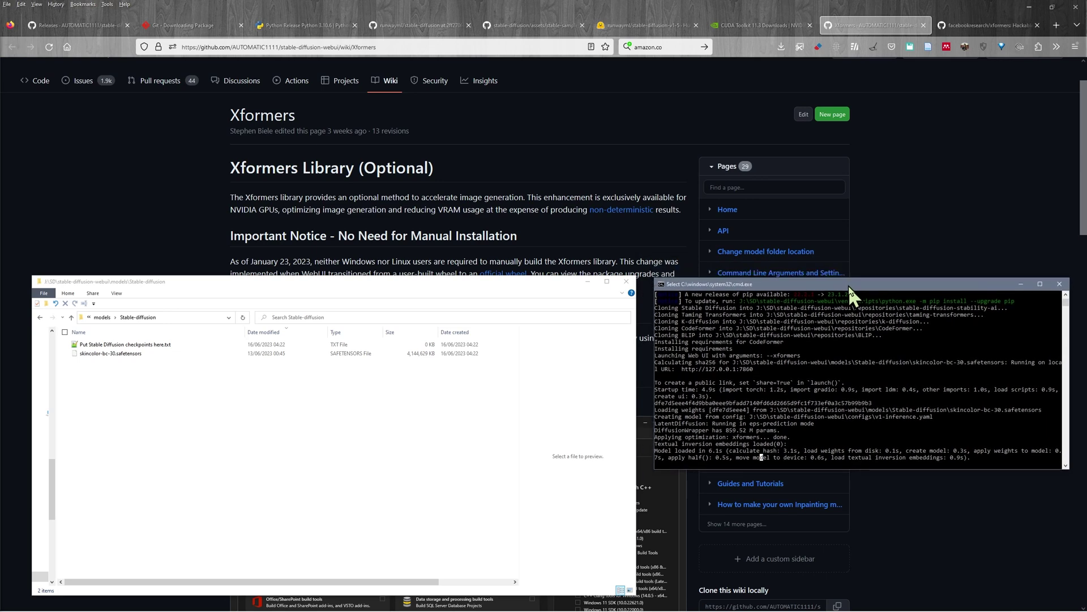
pyautogui.click(244, 417)
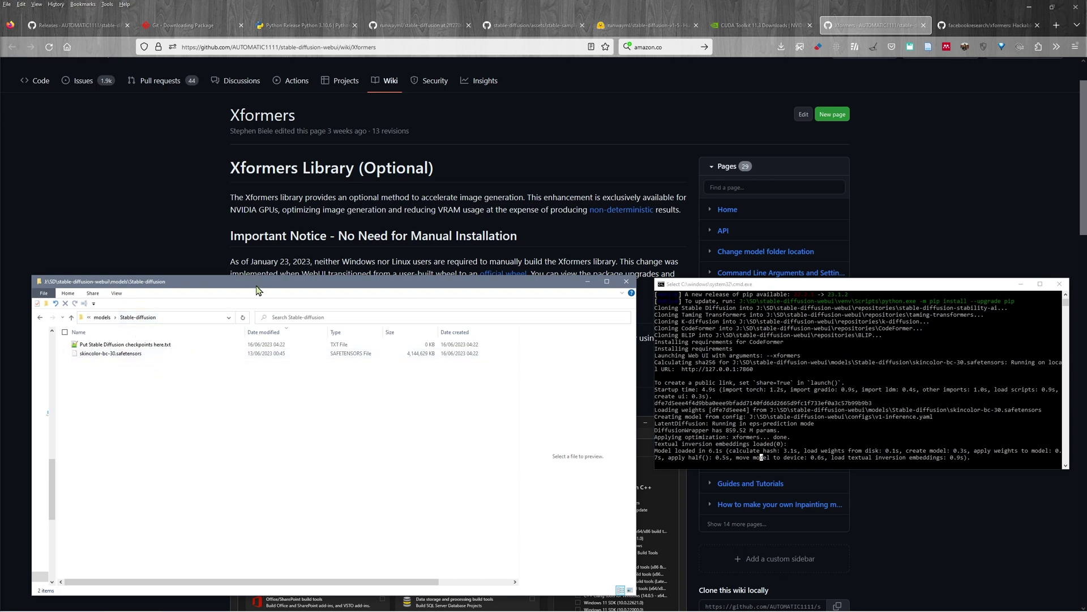
pyautogui.moveTo(256, 284)
pyautogui.mouseDown()
pyautogui.moveTo(291, 278)
pyautogui.moveTo(269, 281)
pyautogui.mouseUp()
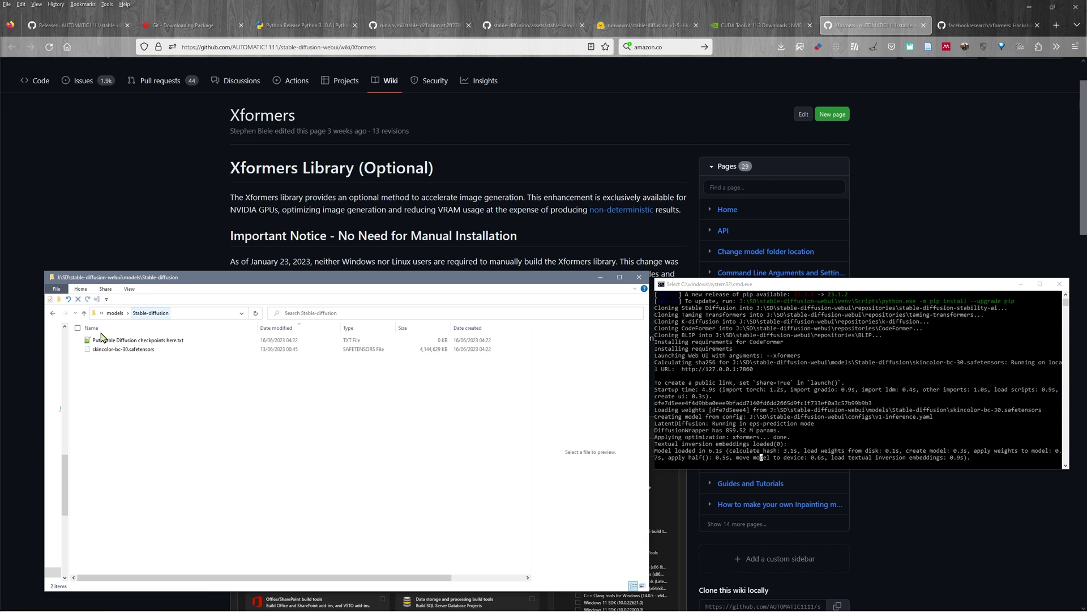
pyautogui.click(601, 281)
pyautogui.click(978, 26)
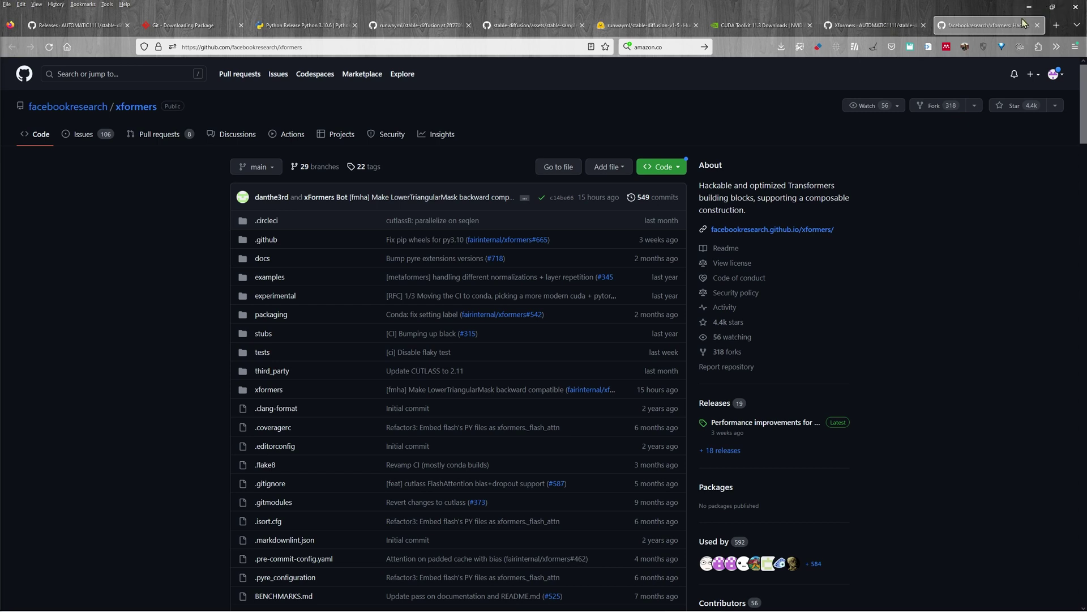
pyautogui.hotkey('alt', 'Tab')
pyautogui.click(860, 355)
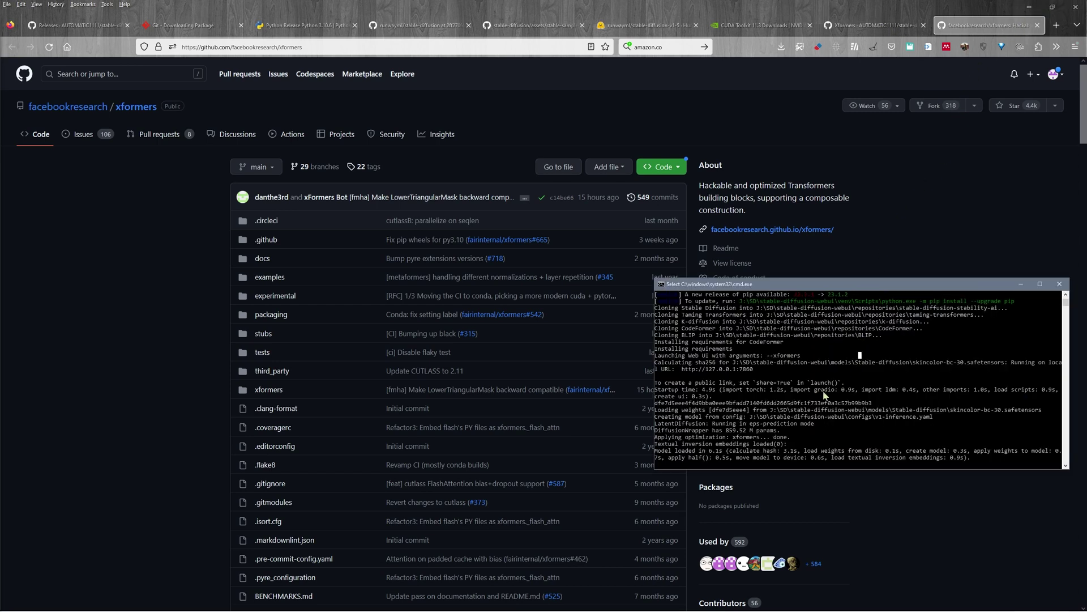
pyautogui.scroll(3, 801, 348)
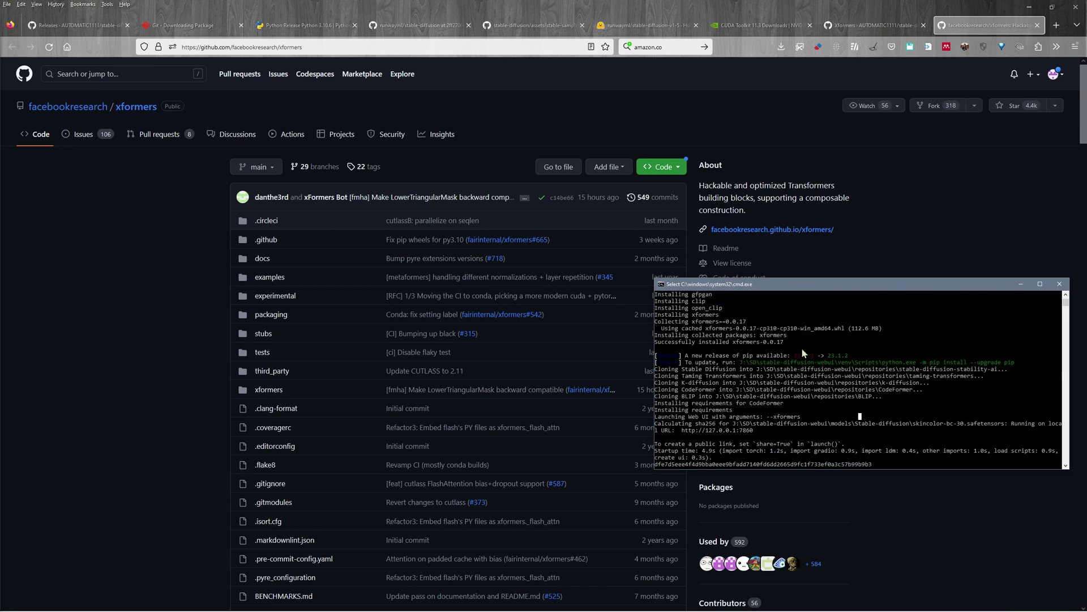
pyautogui.scroll(-5, 766, 382)
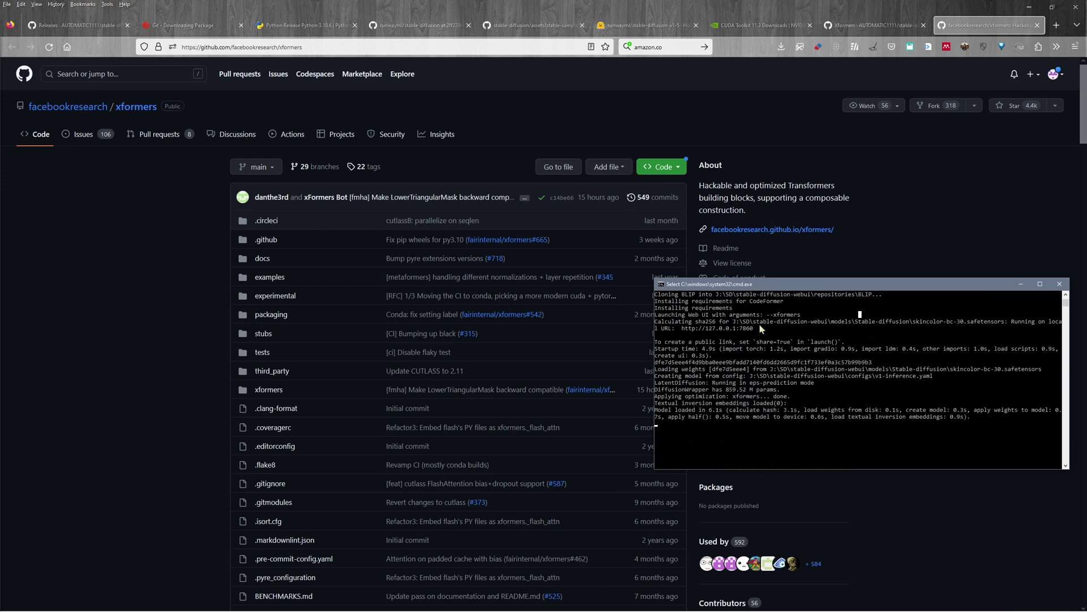
pyautogui.moveTo(757, 327); pyautogui.dragTo(686, 332)
pyautogui.rightClick(692, 329)
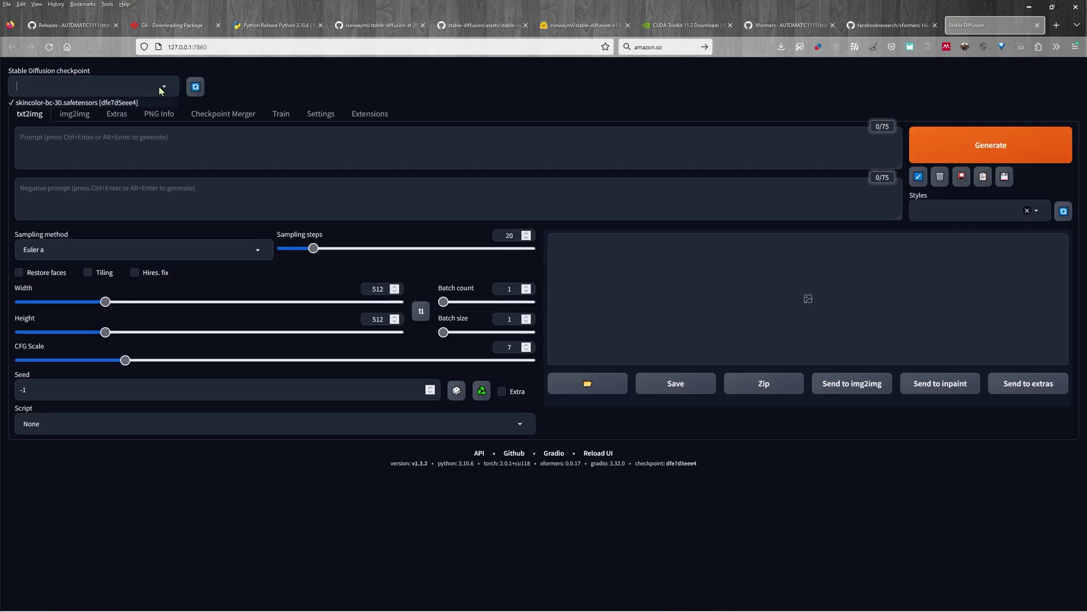
# Step: With the skincolor-bc-30 checkpoint, generate 'fairy house in the woods, lit up, mushrooms growing nearby'
pyautogui.click(88, 104)
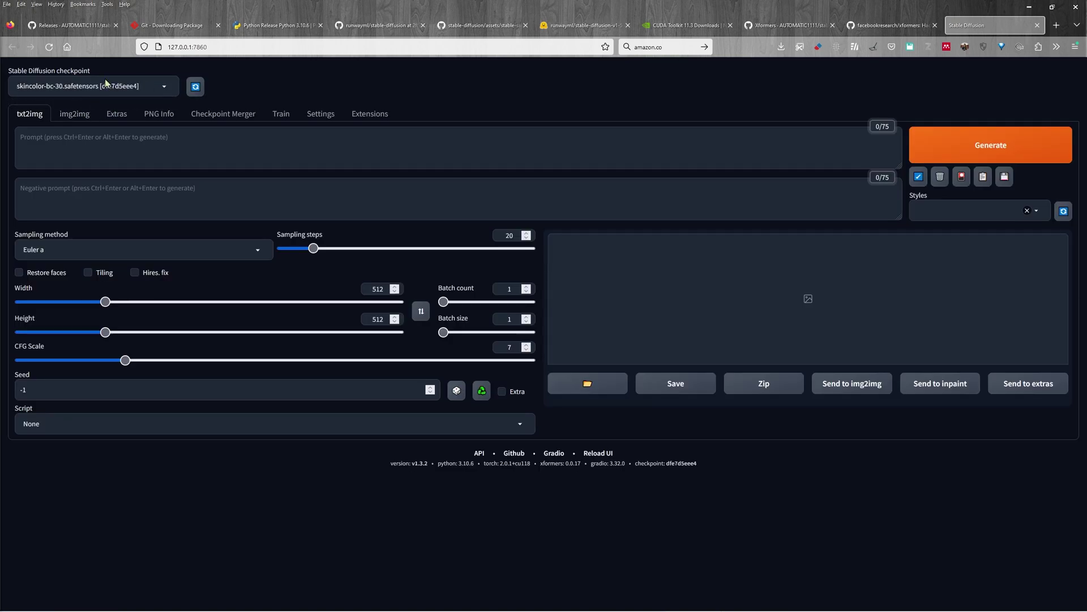
pyautogui.click(161, 155)
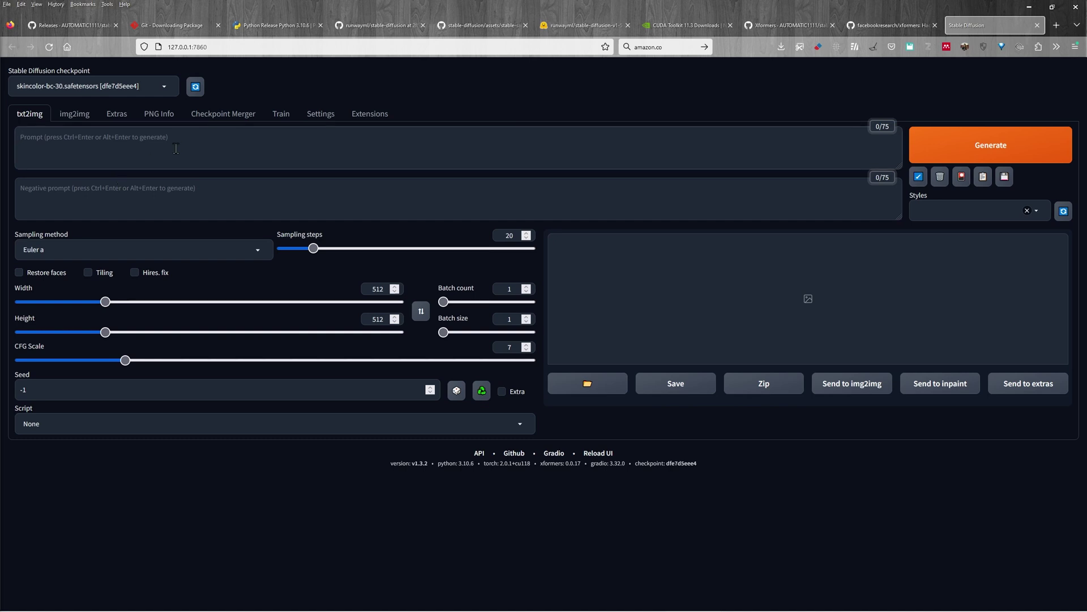
pyautogui.write('fairy house in the woods')
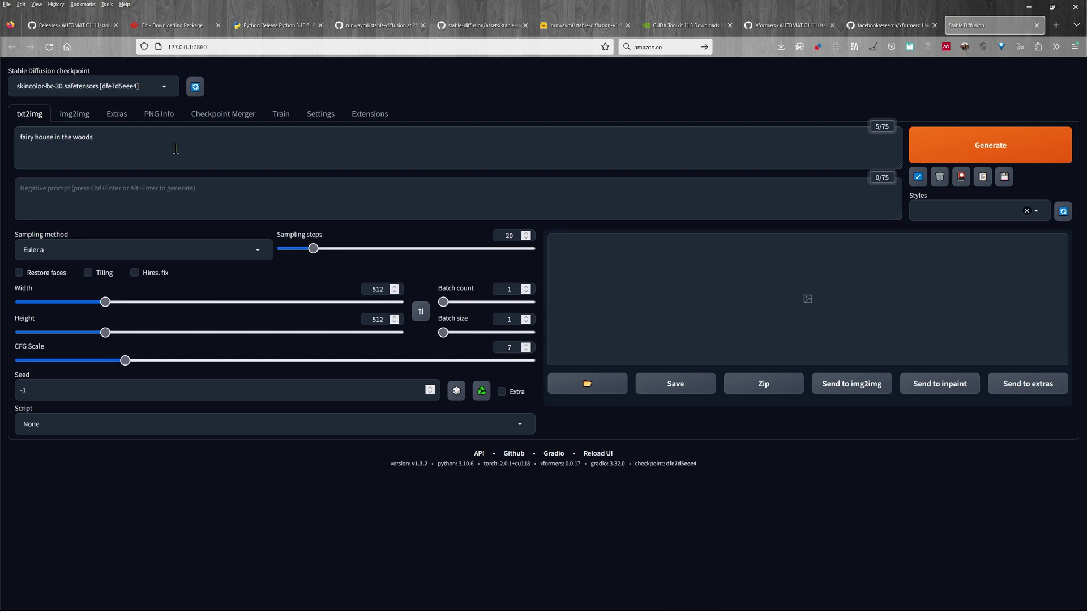
pyautogui.write(', lit up, mushrooms growing nearby')
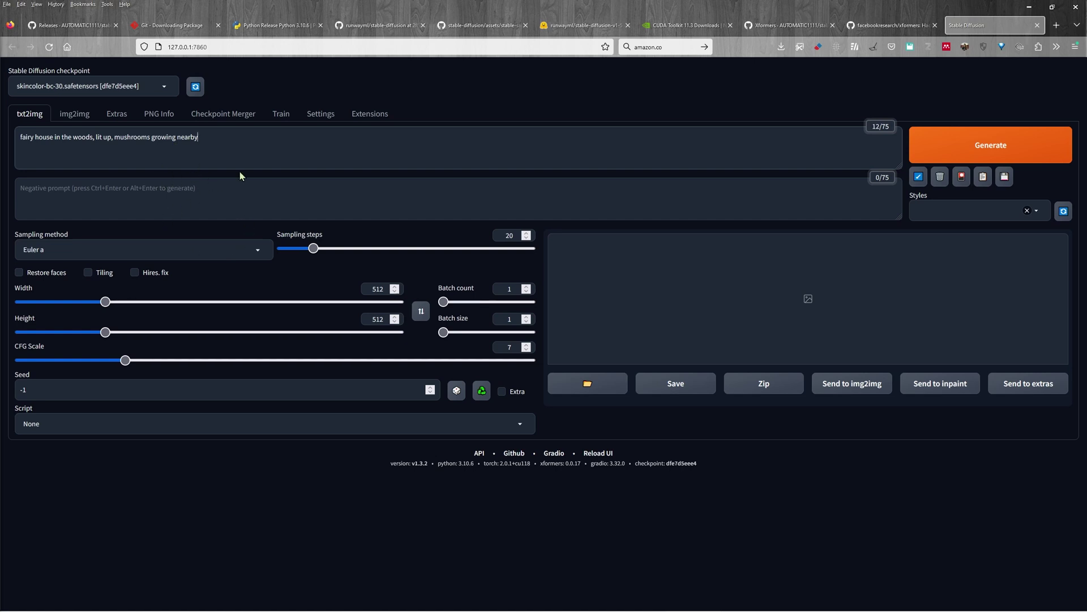
pyautogui.hotkey('ctrl', 'Return')
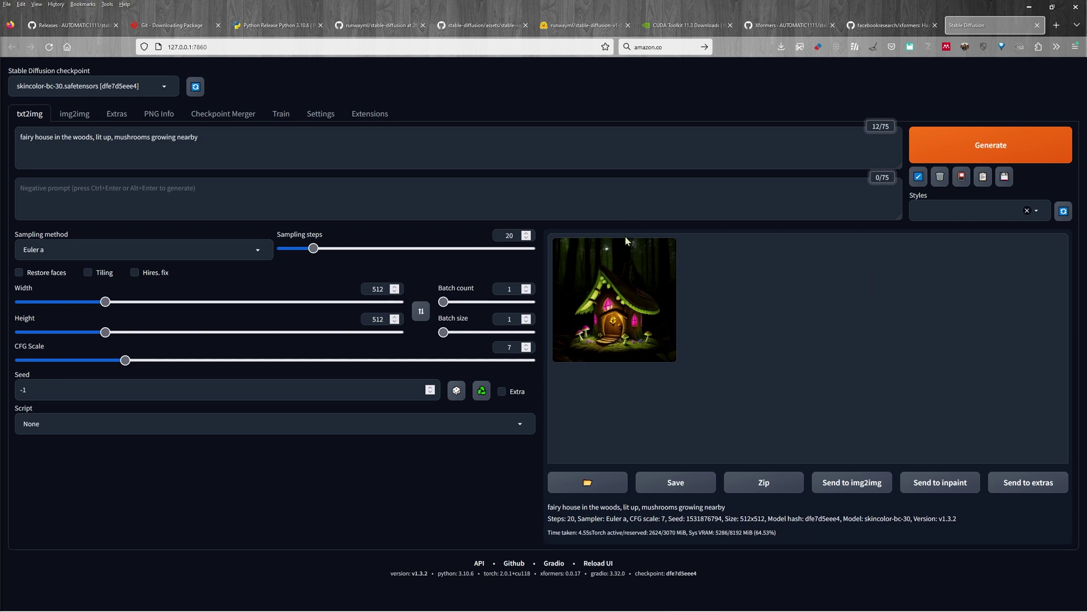
pyautogui.click(626, 243)
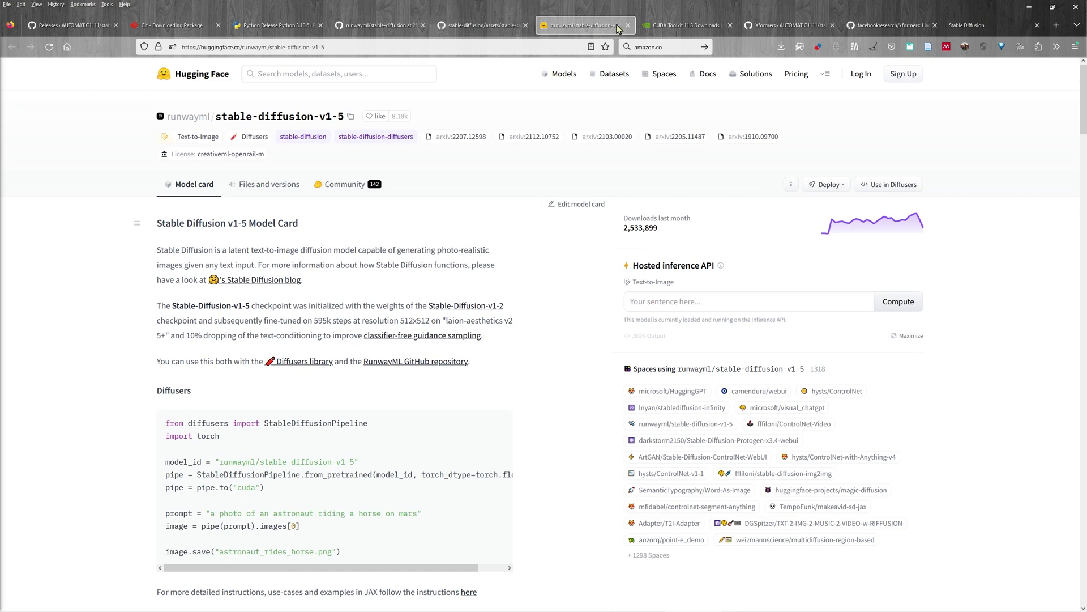
pyautogui.click(983, 26)
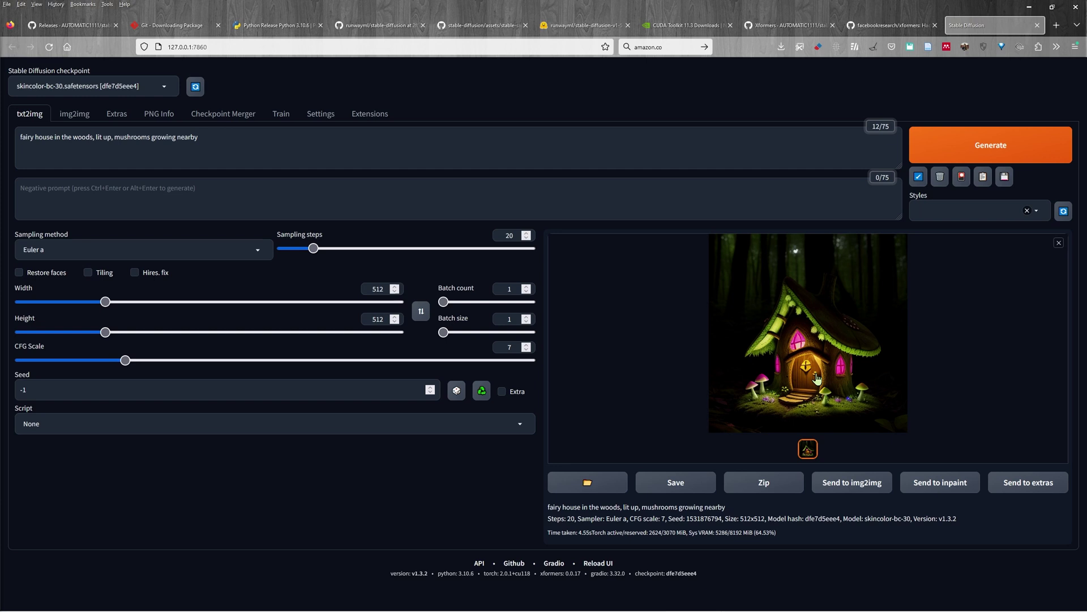
# Step: Generate another fairy house image, then regenerate with 'night' as the negative prompt
pyautogui.click(992, 146)
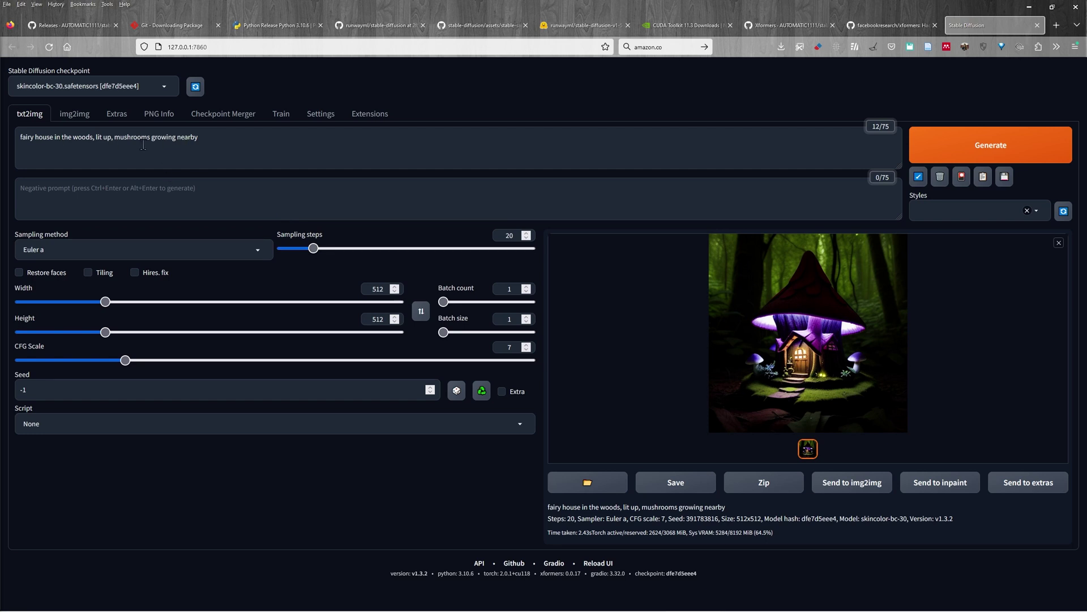
pyautogui.click(47, 188)
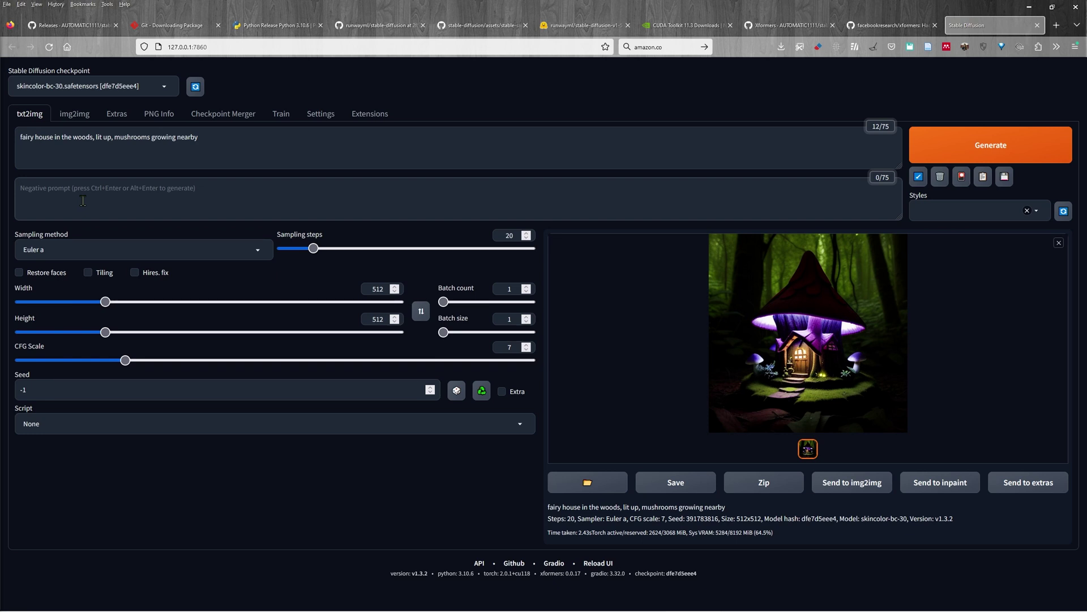
pyautogui.write('night')
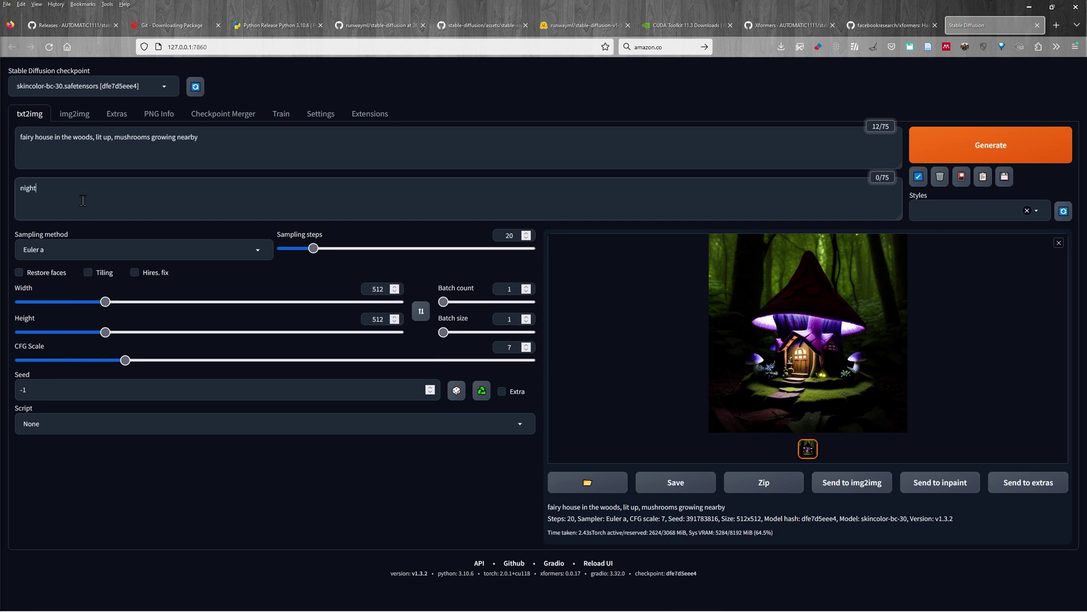
pyautogui.hotkey('ctrl', 'Return')
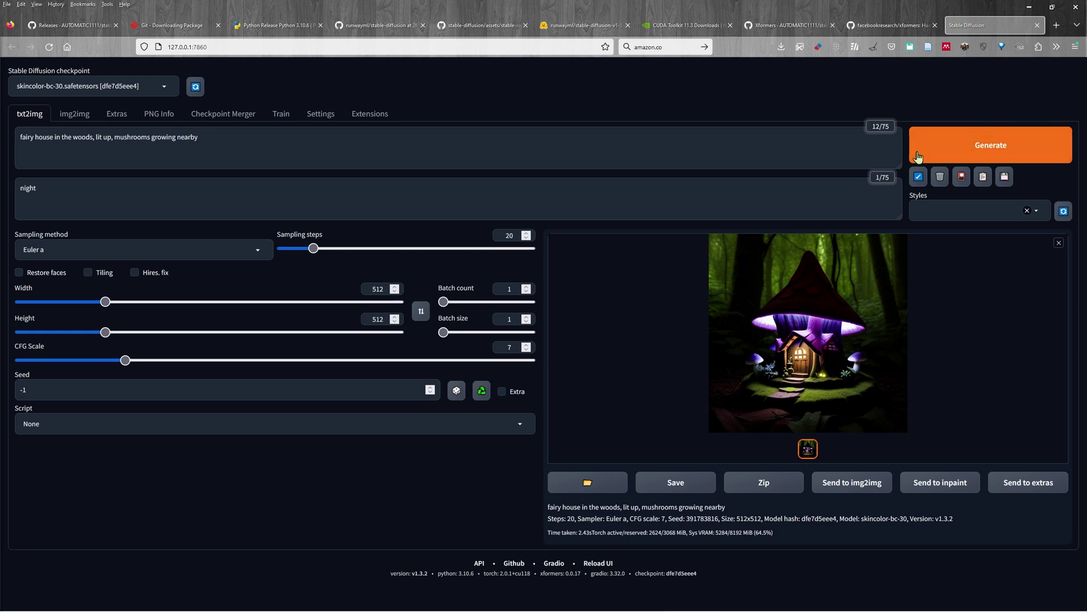